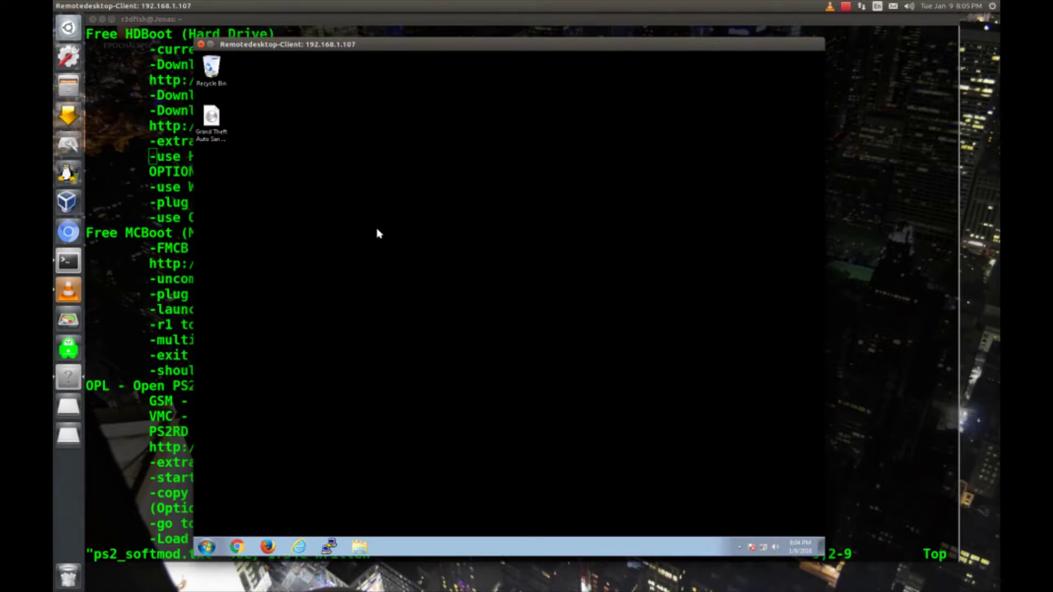
- Open the psx-scene FHDB thread in Chrome and download FHDB1.93.img.7z from MediaFire
left_click(131, 149)
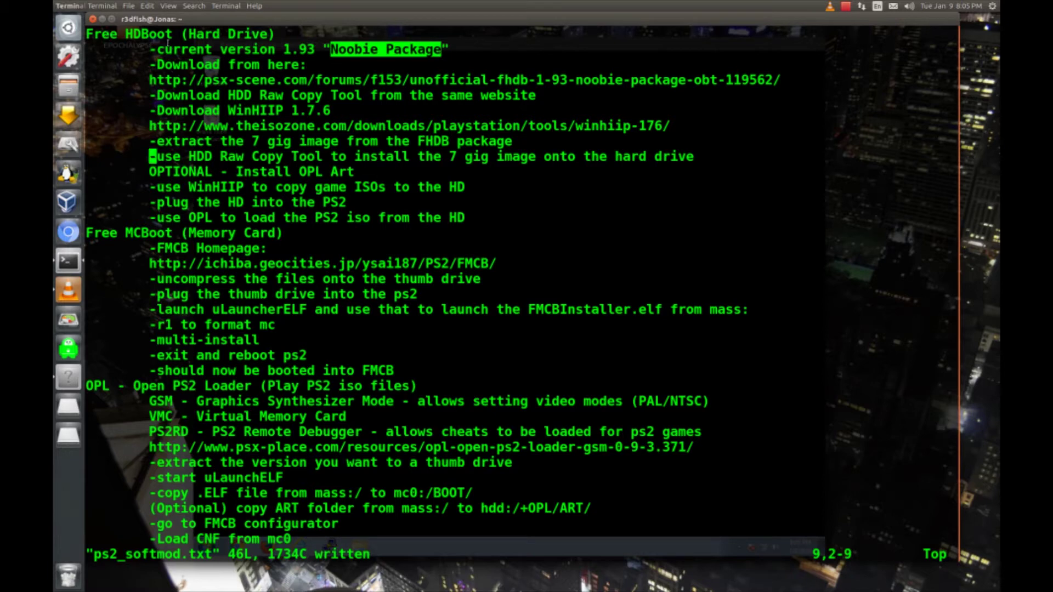
right_click(240, 84)
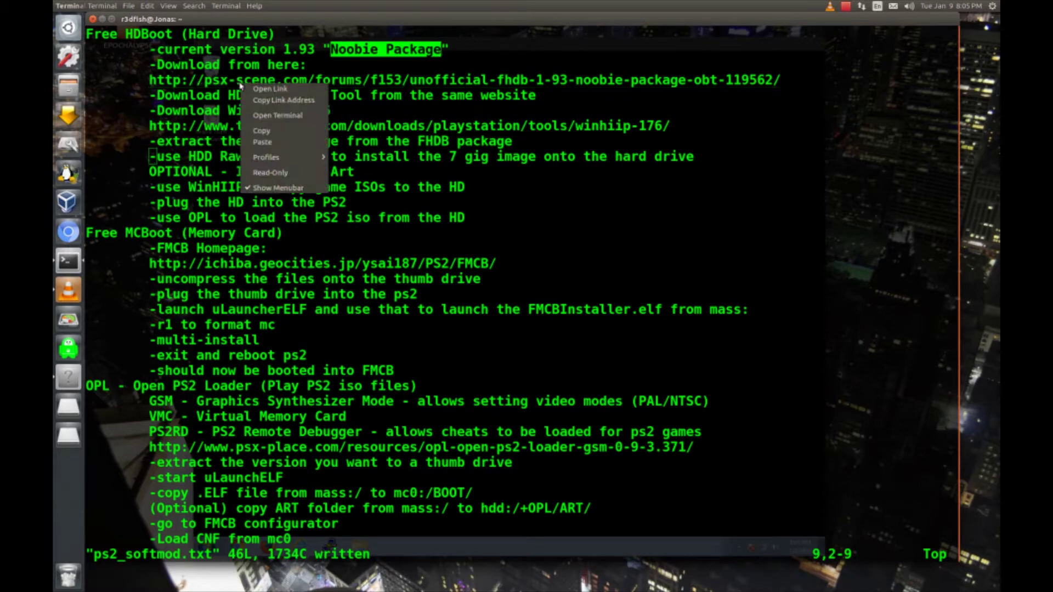
left_click(254, 101)
key("alt+Tab")
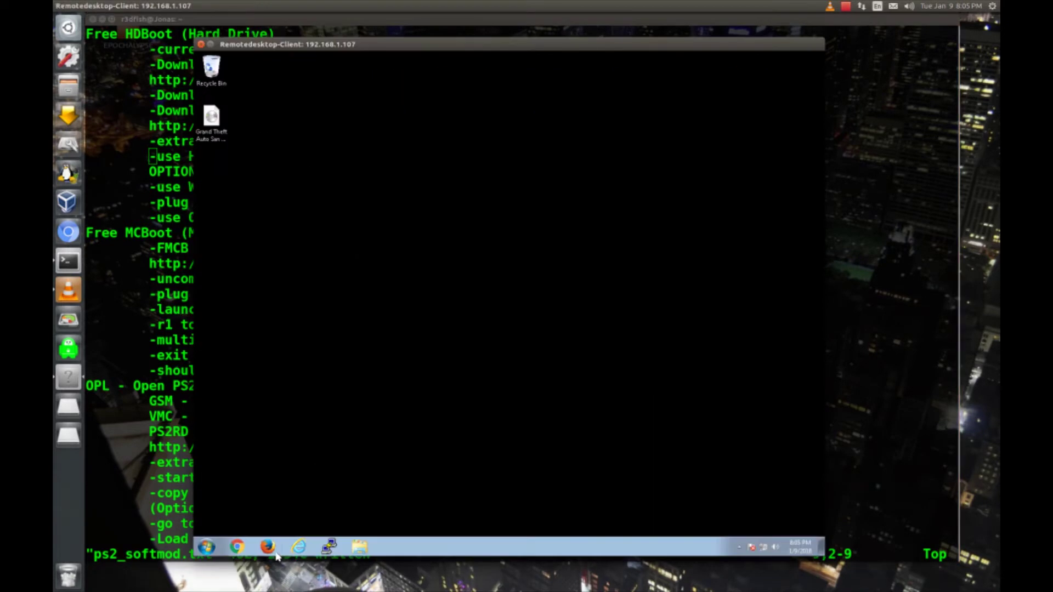
left_click(239, 547)
key("ctrl+v")
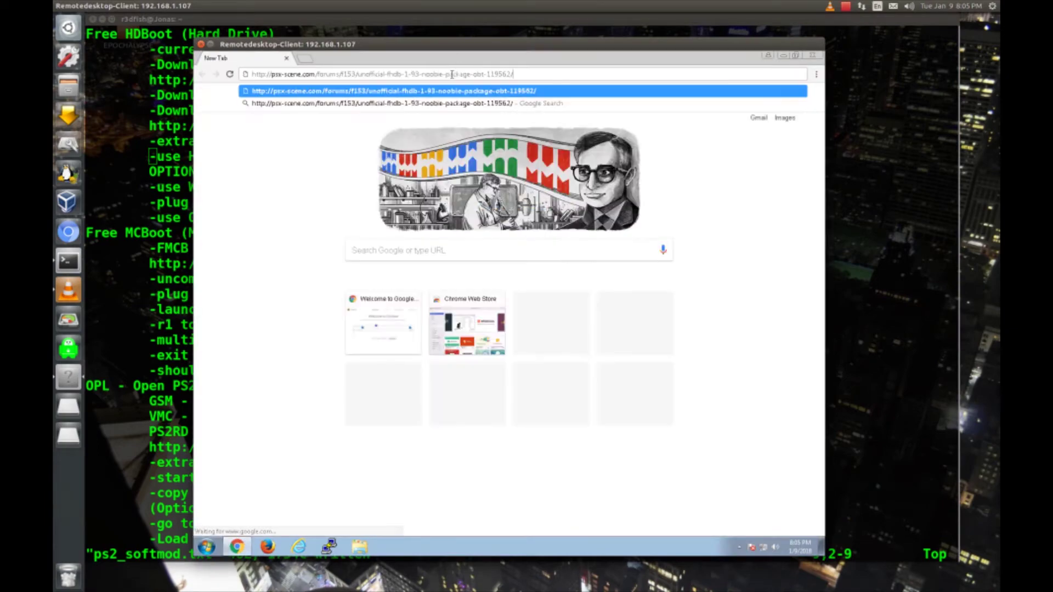
key("Return")
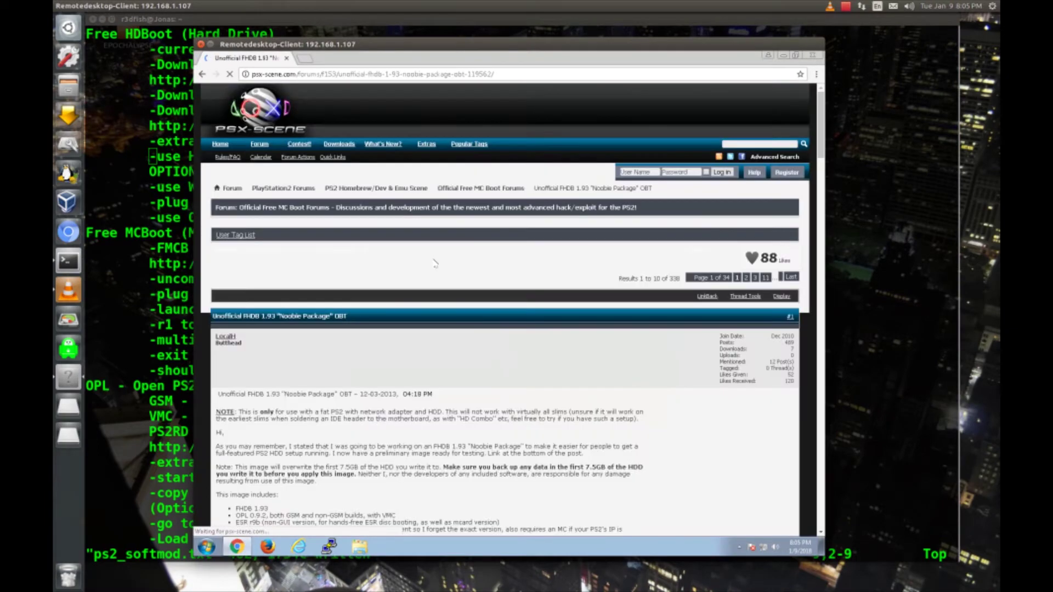
scroll(430, 258, "down", 10)
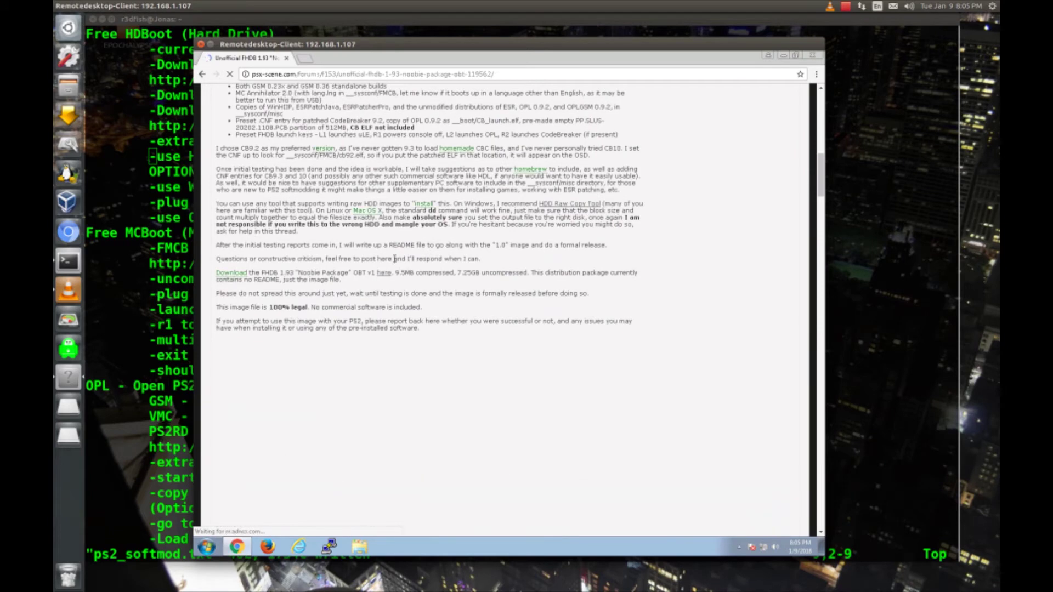
left_click(384, 273)
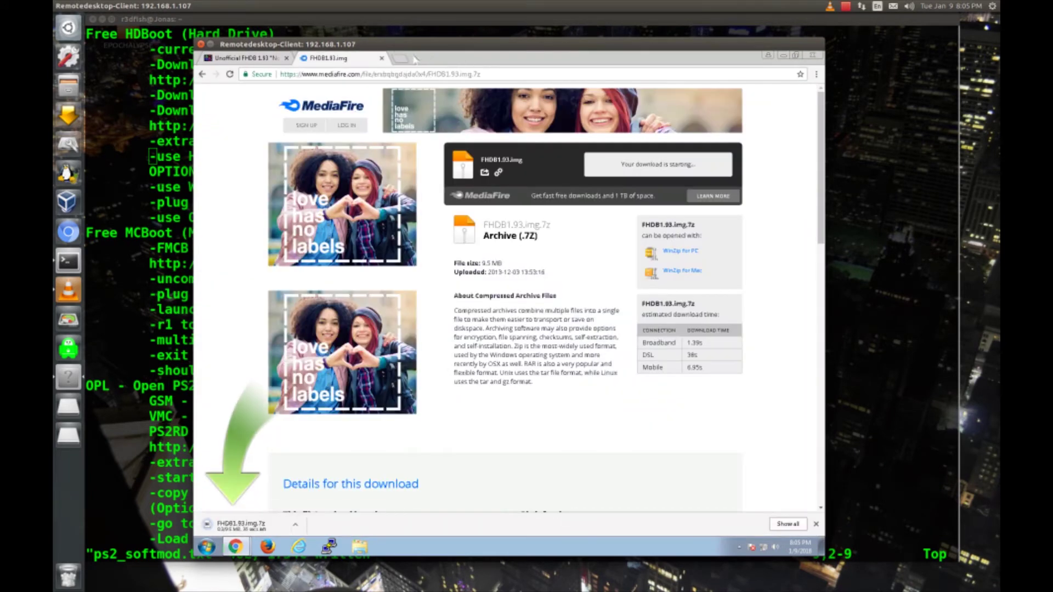
left_click(382, 57)
- Get HDD Raw Copy Tool from its HDDGURU page
scroll(416, 217, "up", 2)
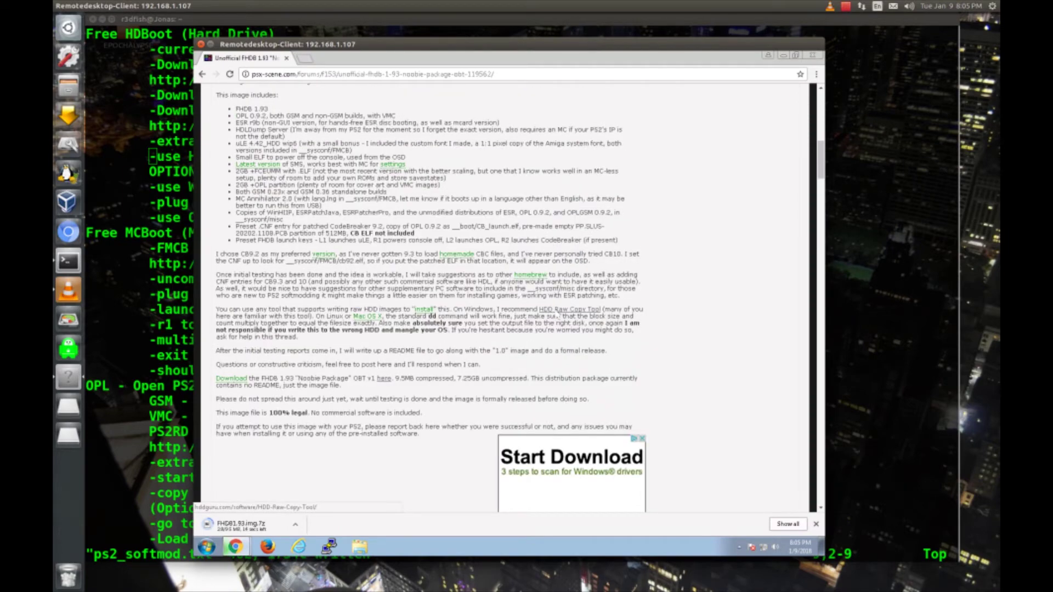
left_click(549, 310)
scroll(445, 269, "down", 10)
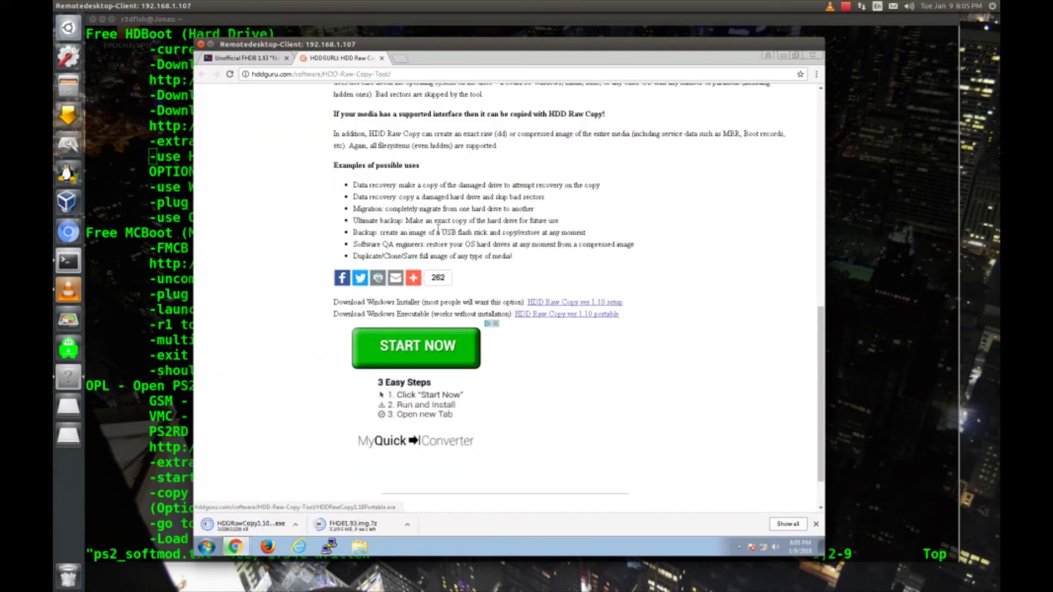
left_click(382, 58)
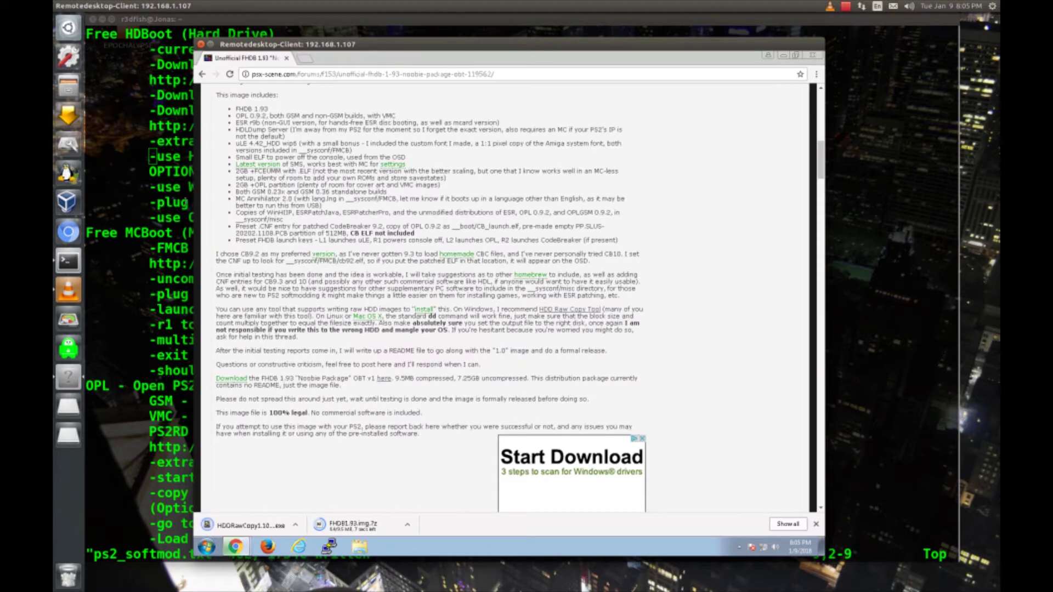
- Download WinHIIP 1.7.6 from ISO Zone using the link in the notes, submitting the access key
key("alt+Tab")
right_click(229, 130)
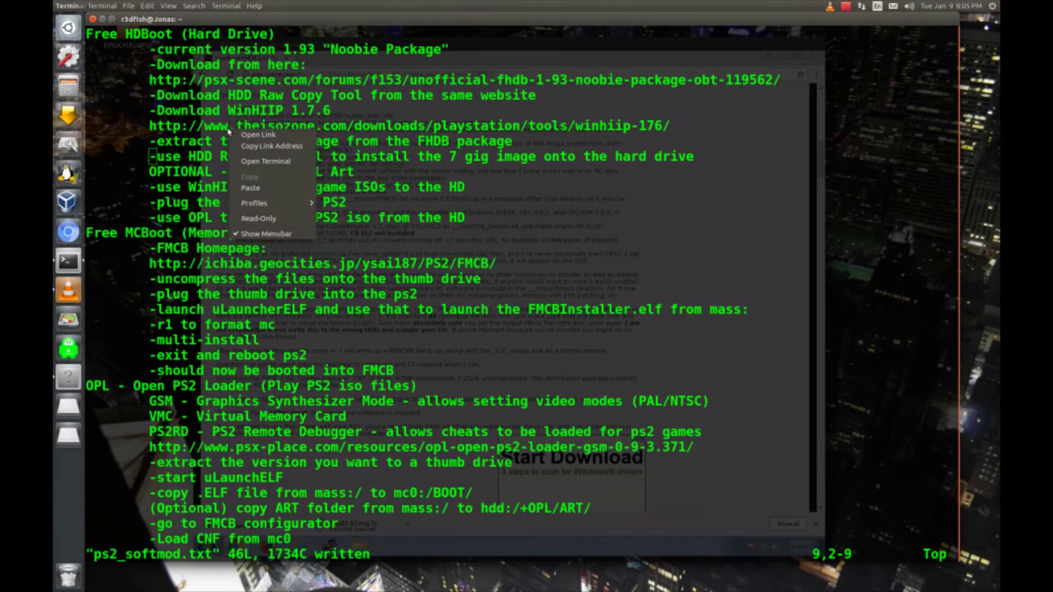
left_click(245, 146)
key("alt+Tab")
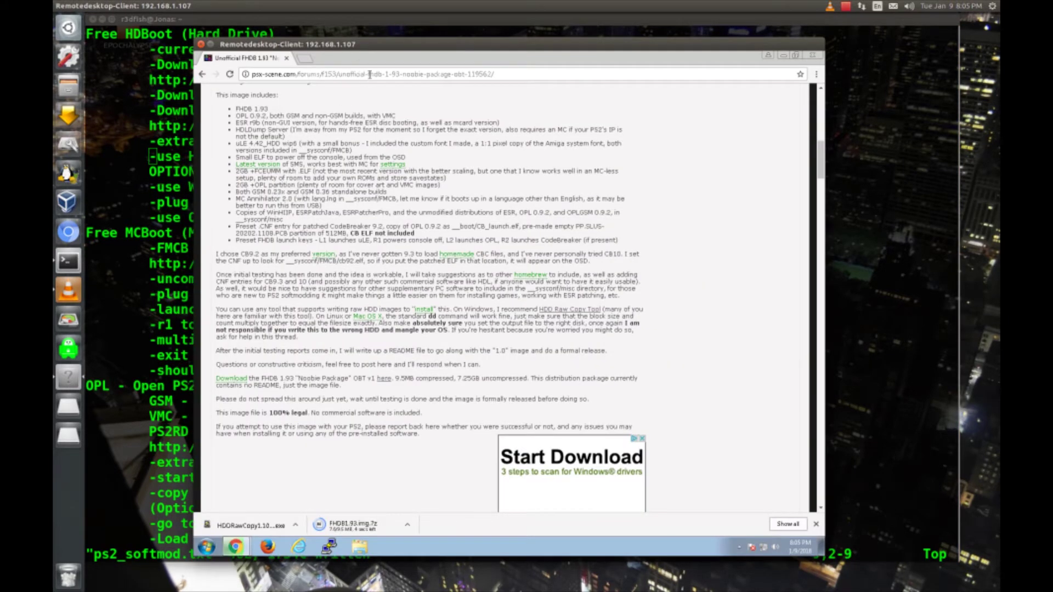
left_click(370, 74)
key("ctrl+v")
key("ctrl+a")
key("ctrl+v")
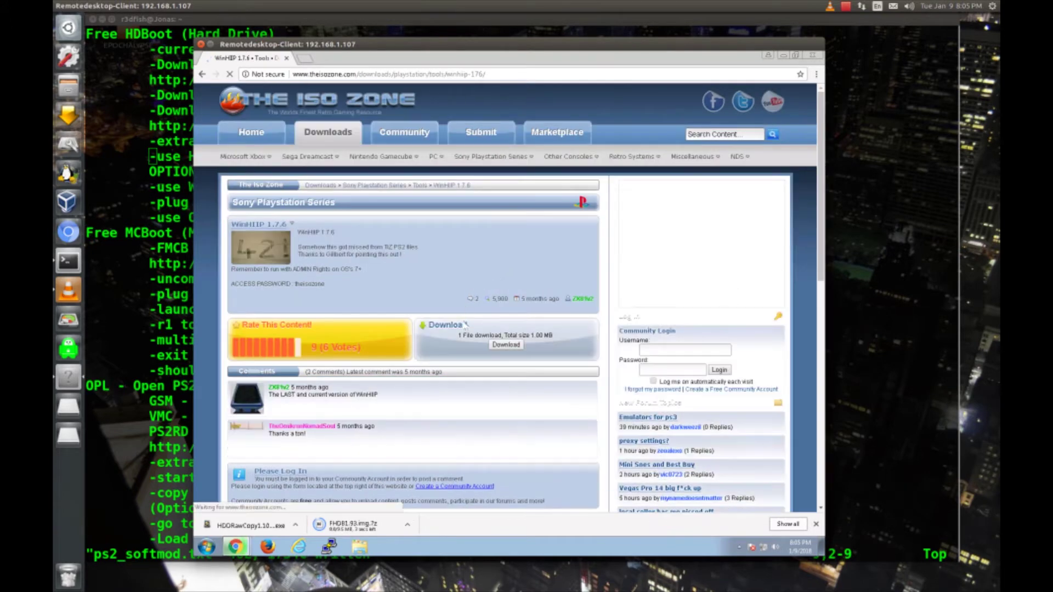
left_click(464, 325)
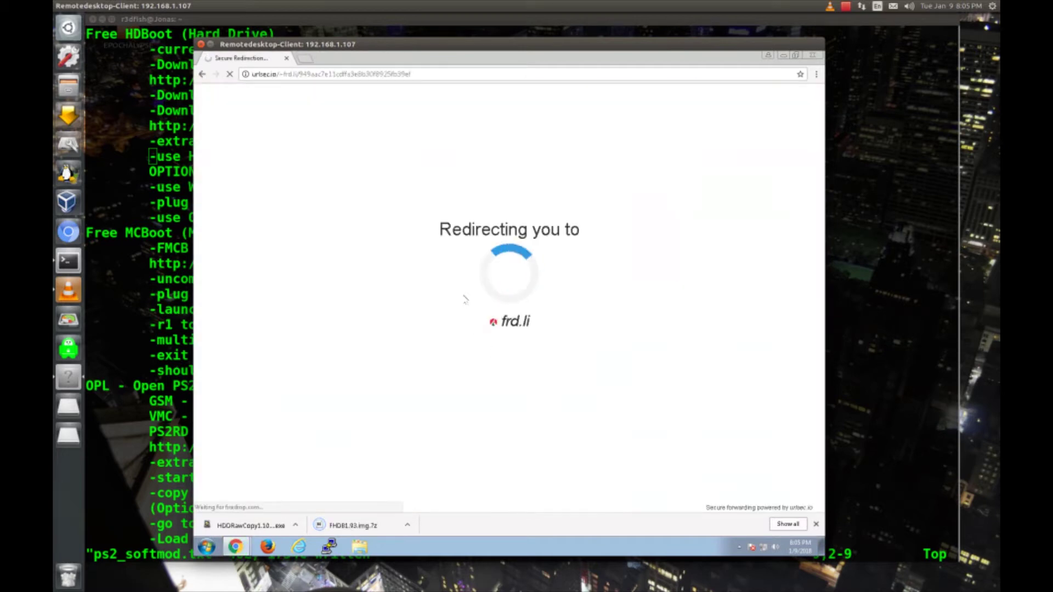
left_click(474, 175)
key("Return")
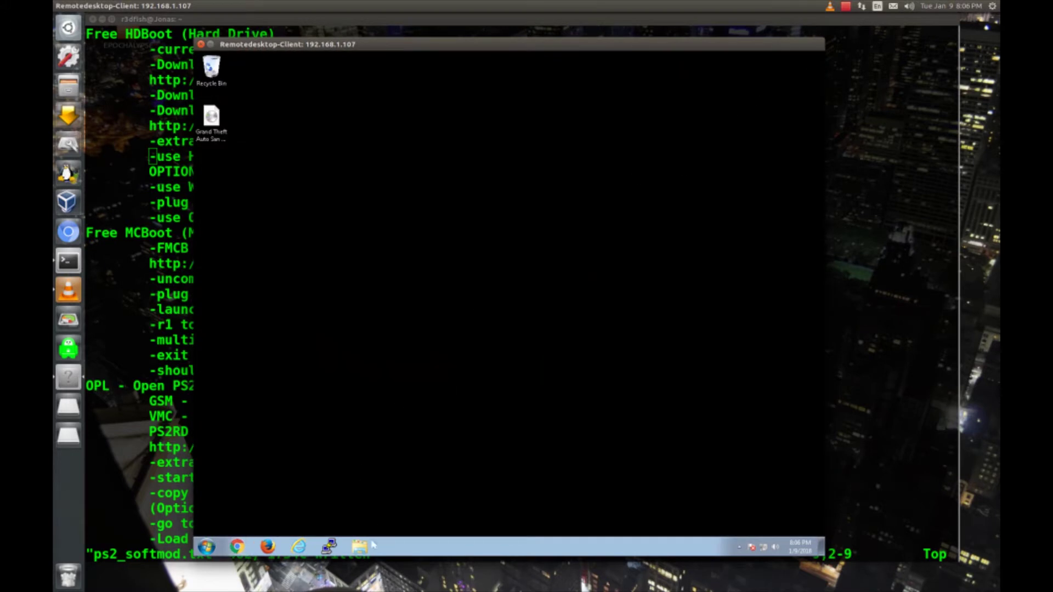
- Extract FHDB1.93.img.7z in Downloads with 7-Zip's Extract Here to get FHDB1.93.img
left_click(371, 546)
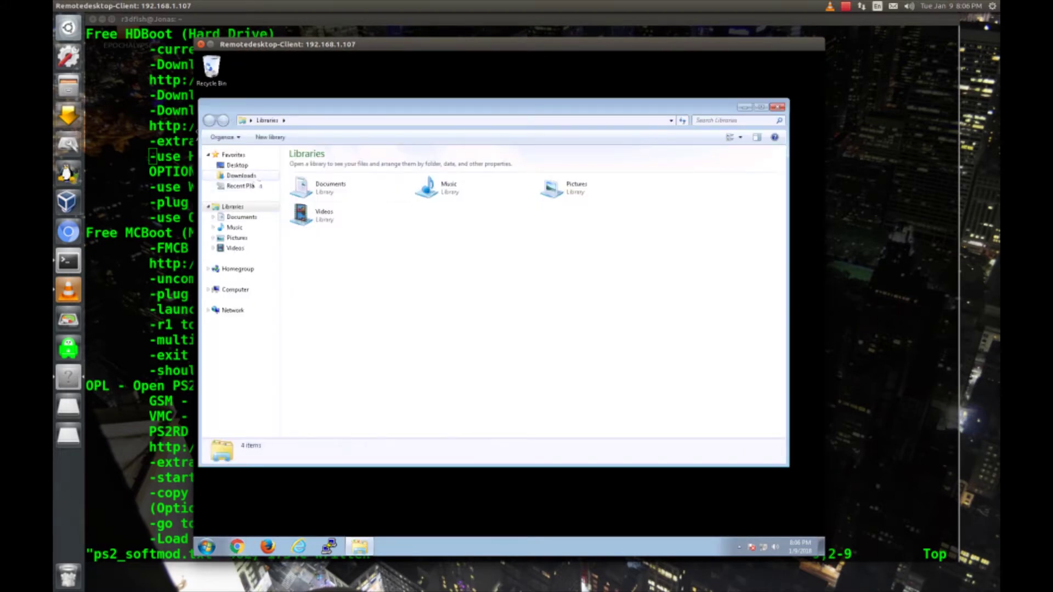
left_click(255, 176)
right_click(333, 174)
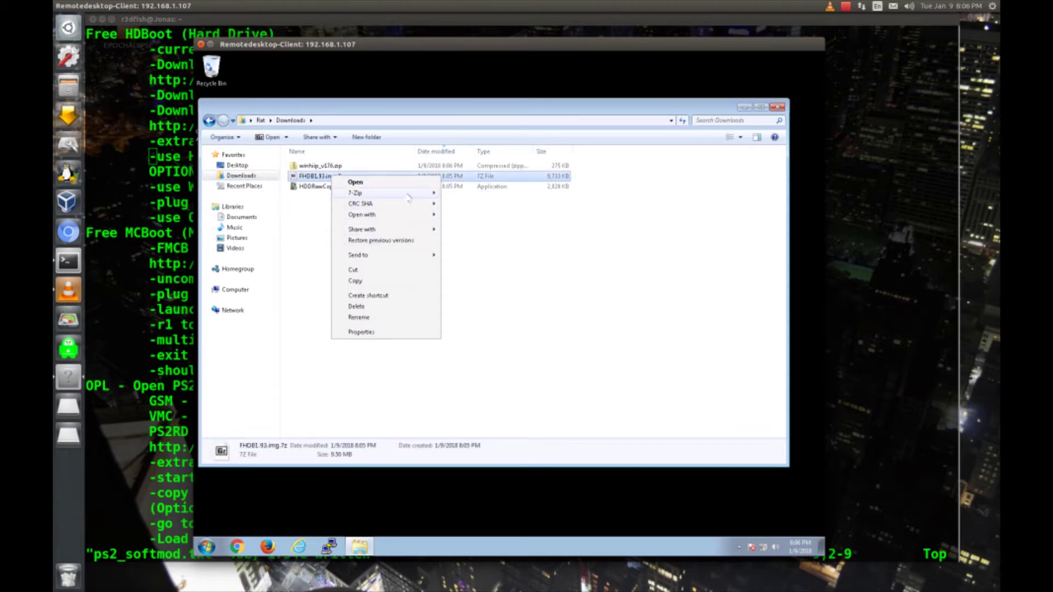
mouse_move(408, 196)
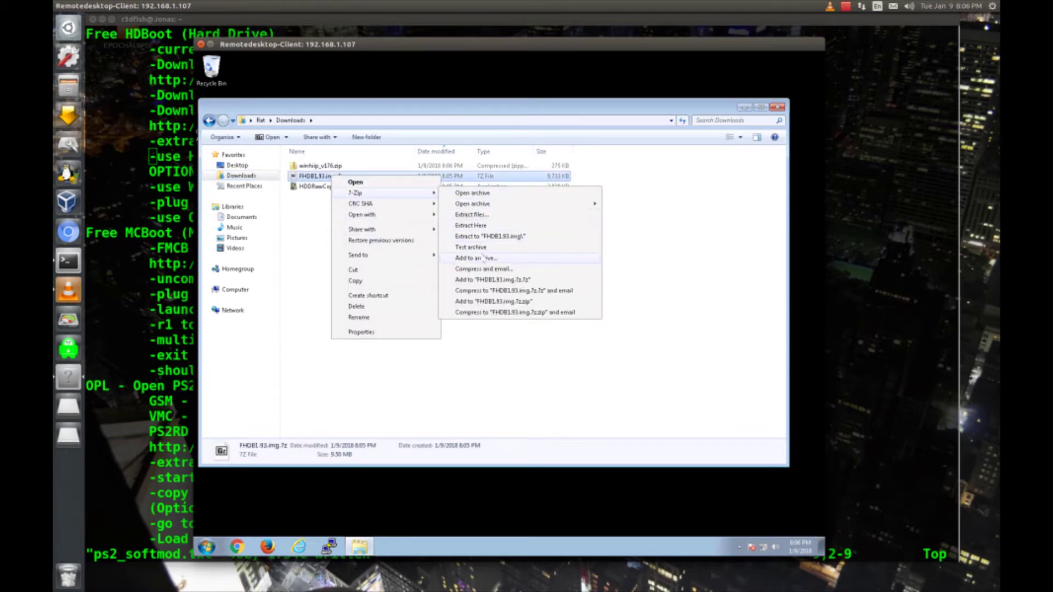
left_click(472, 225)
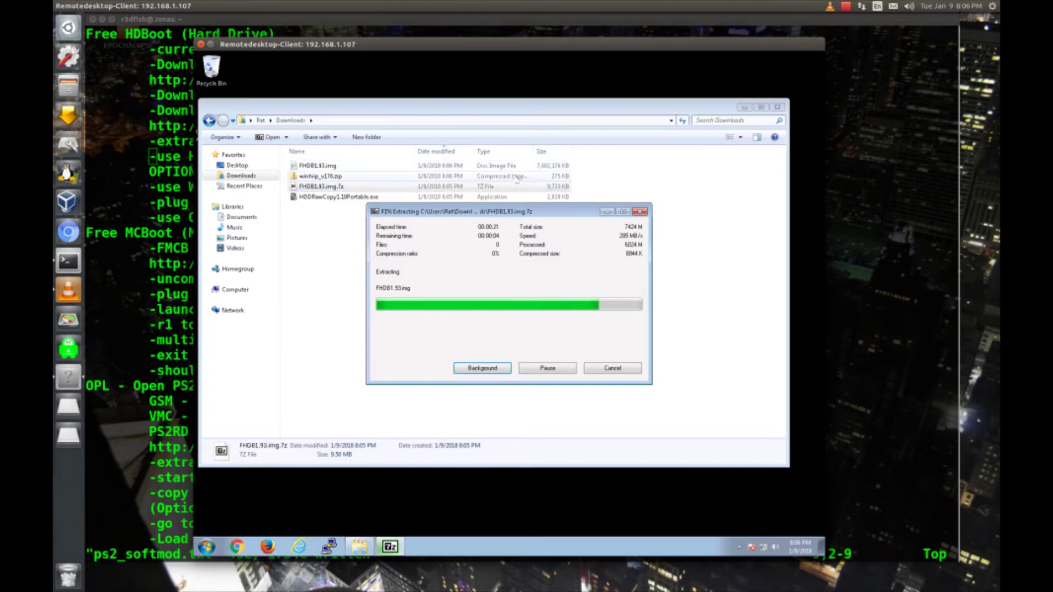
- Run HDD Raw Copy Tool as administrator and write FHDB1.93.img onto the 300 GB ST3300622AS drive
right_click(357, 198)
left_click(408, 216)
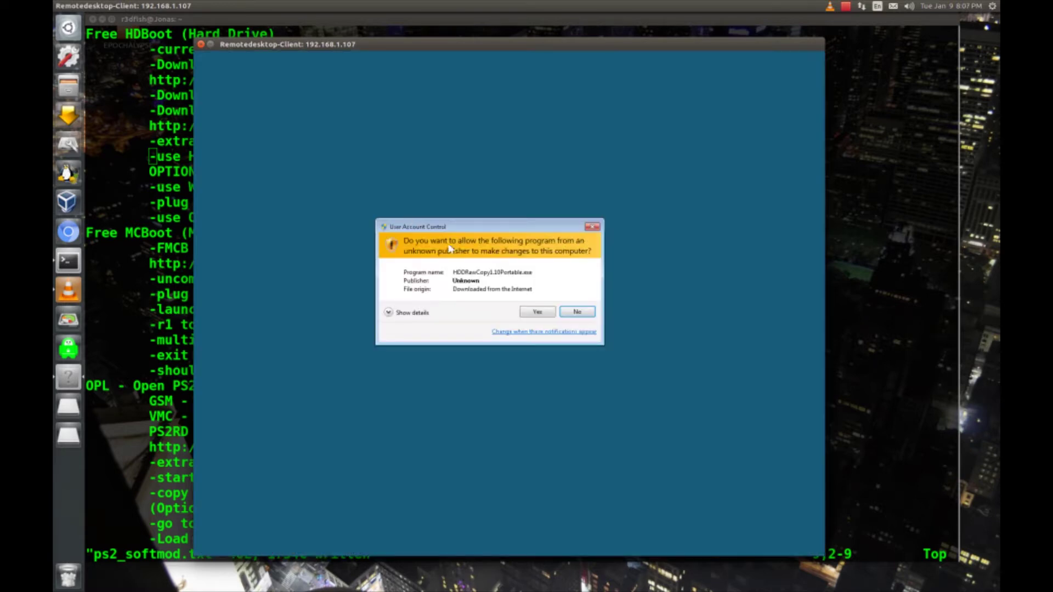
left_click(538, 312)
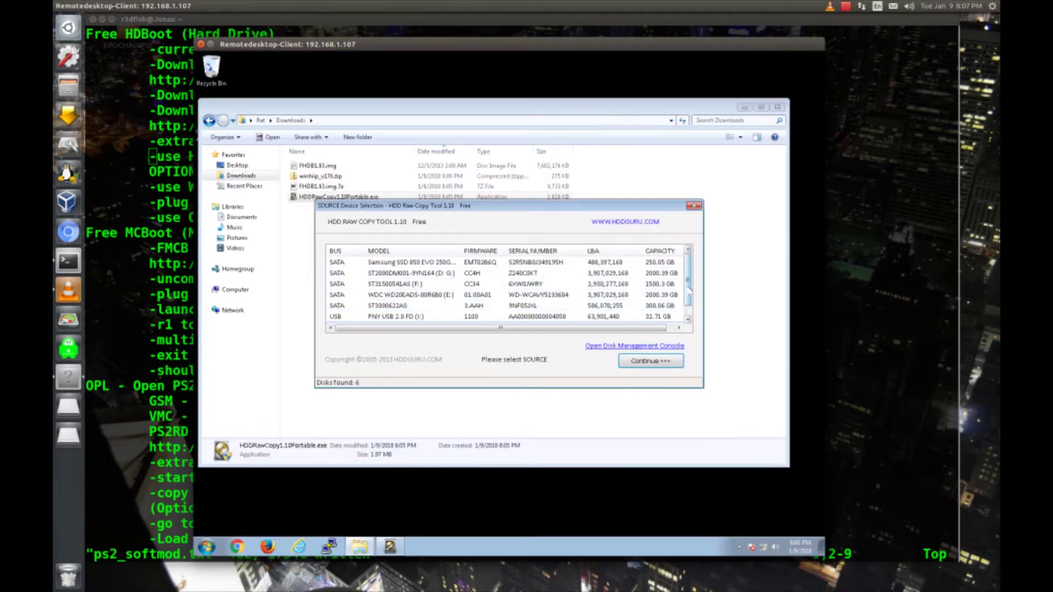
scroll(689, 291, "down", 1)
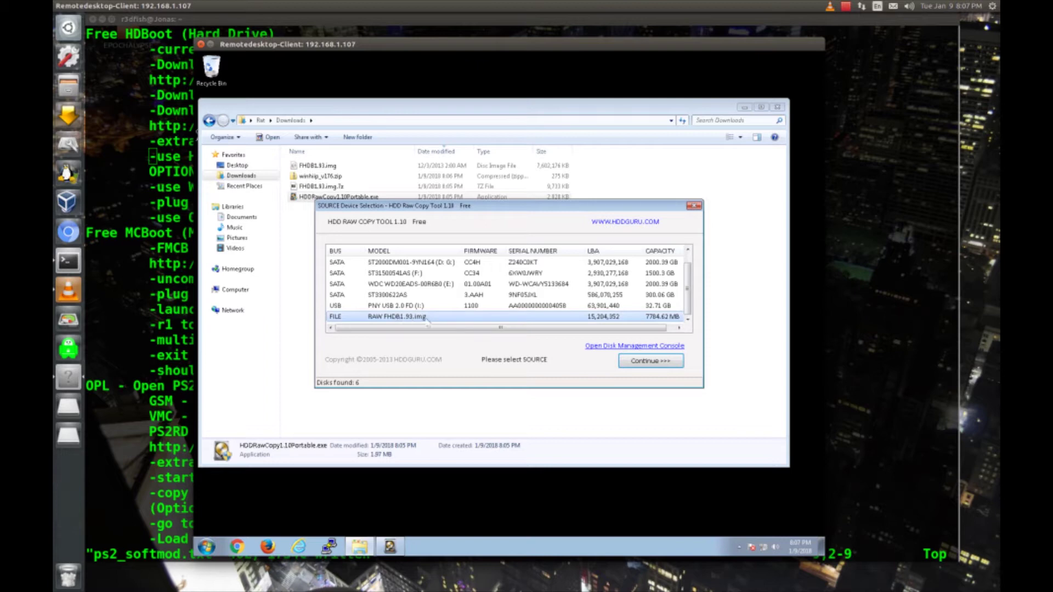
left_click(645, 362)
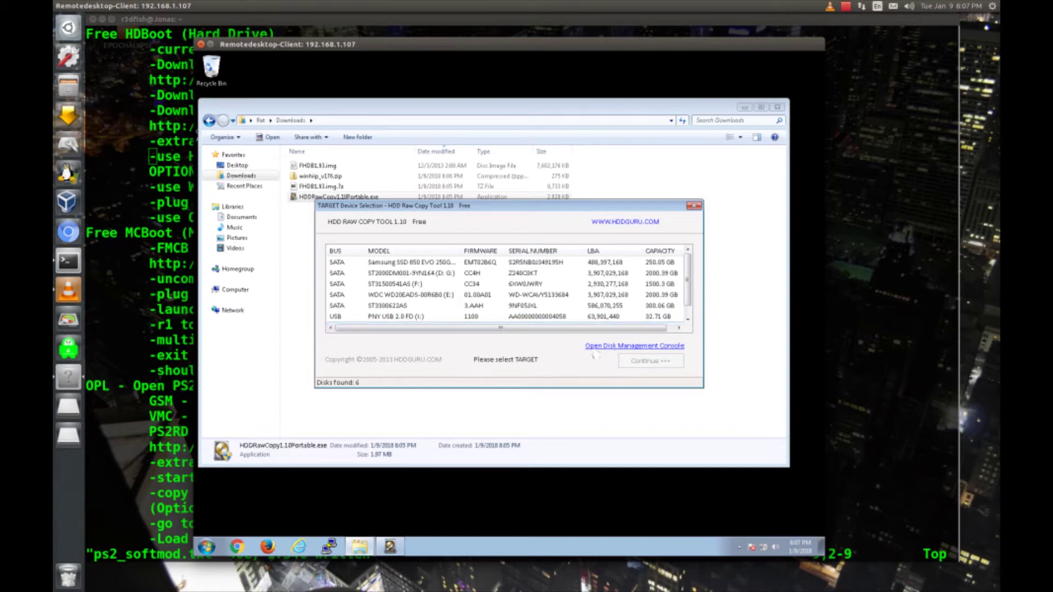
left_click(670, 308)
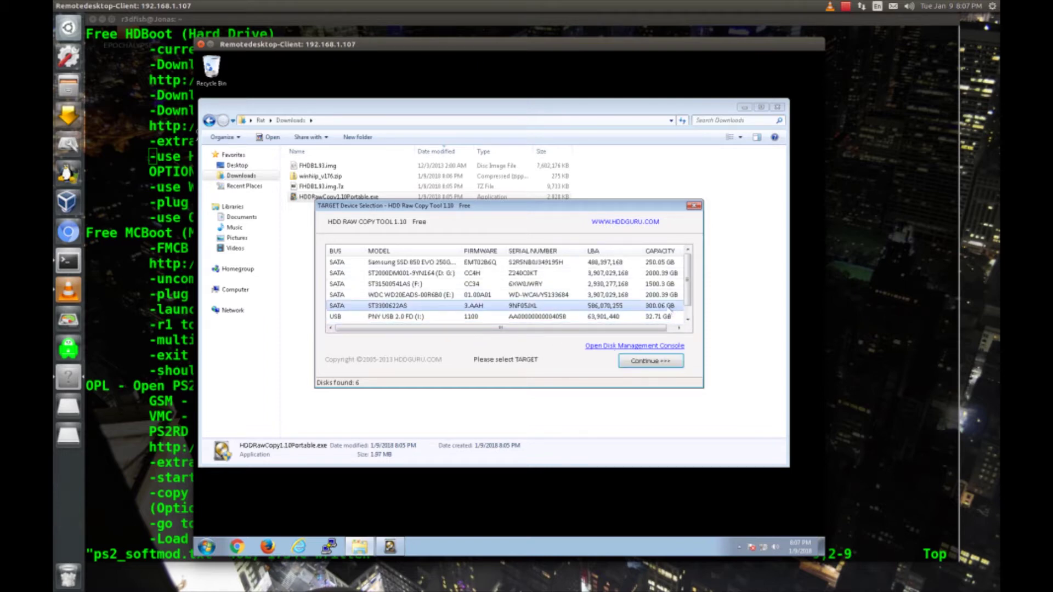
left_click(667, 363)
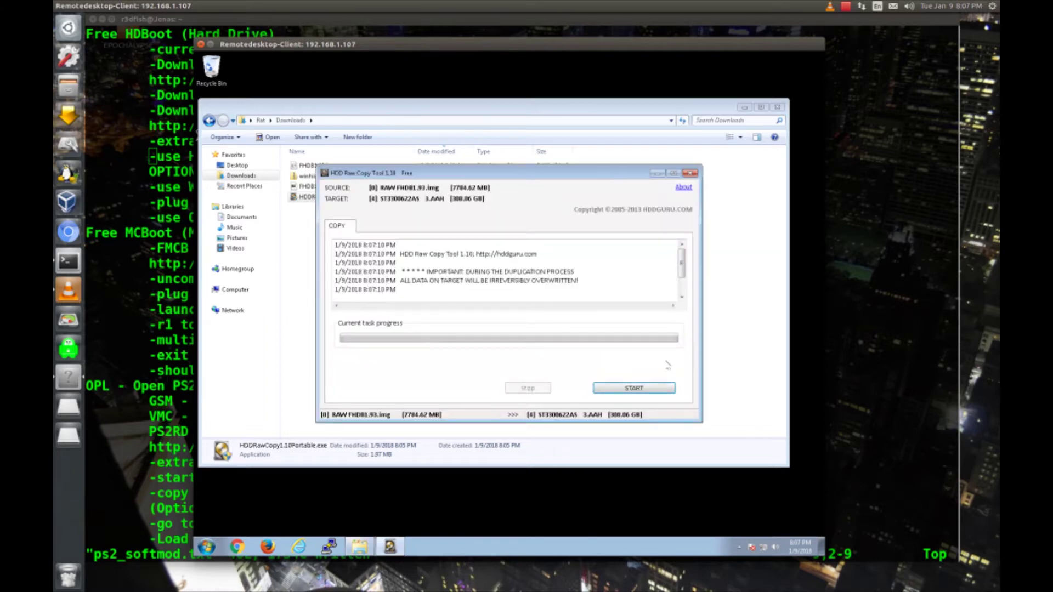
left_click(659, 388)
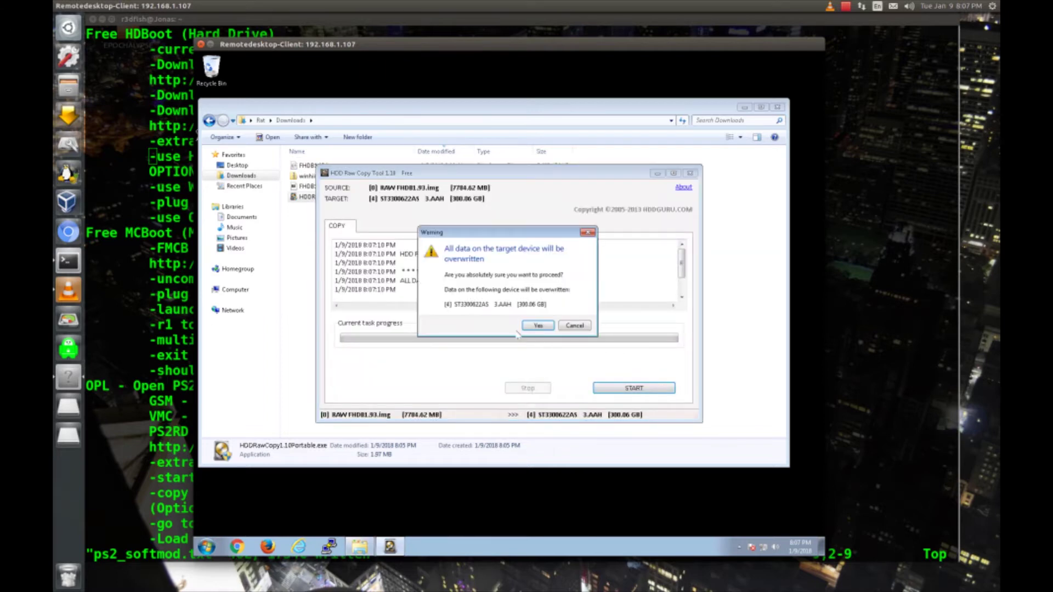
left_click(536, 326)
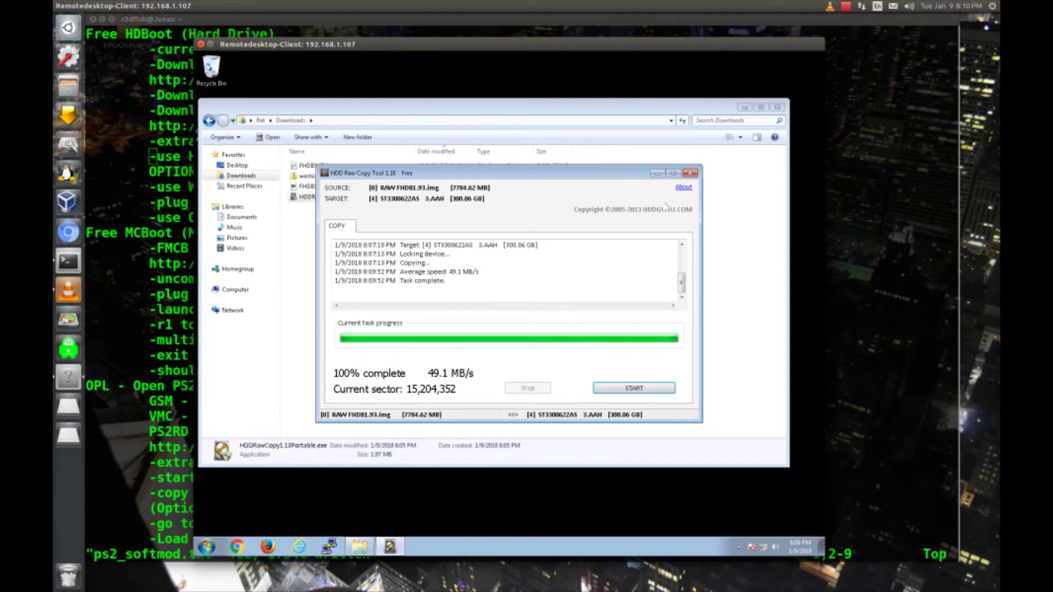
left_click(690, 174)
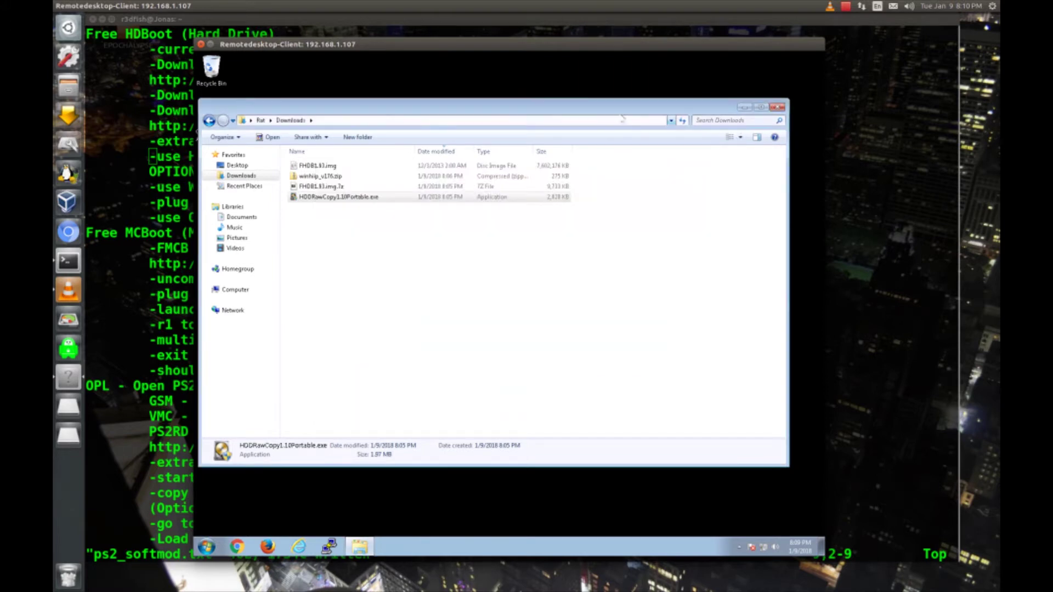
- Copy the oplmanager site address from the OPL ART section of the setup notes
left_click(136, 176)
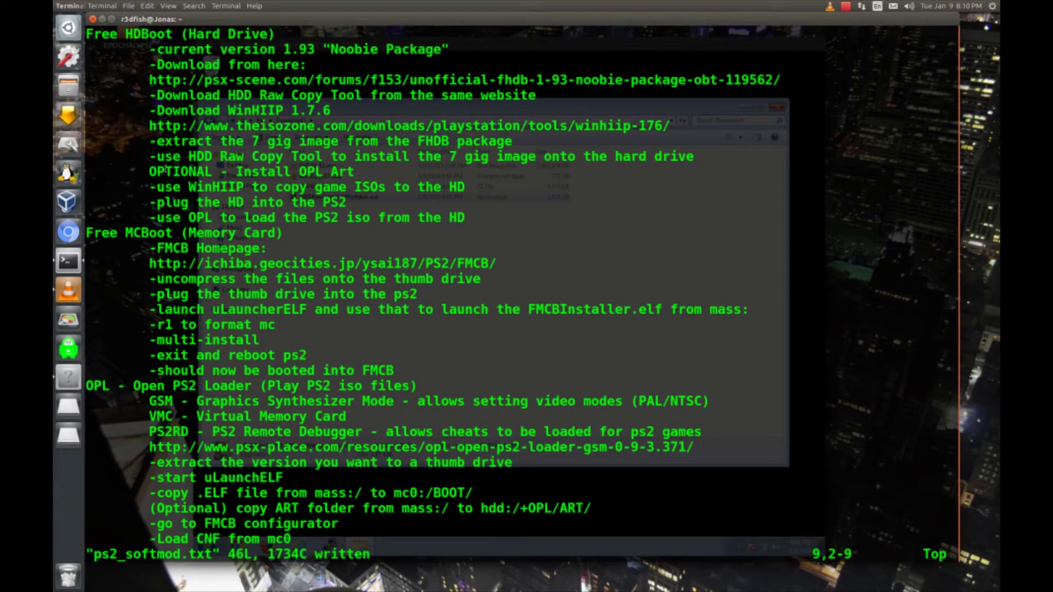
triple_click(136, 176)
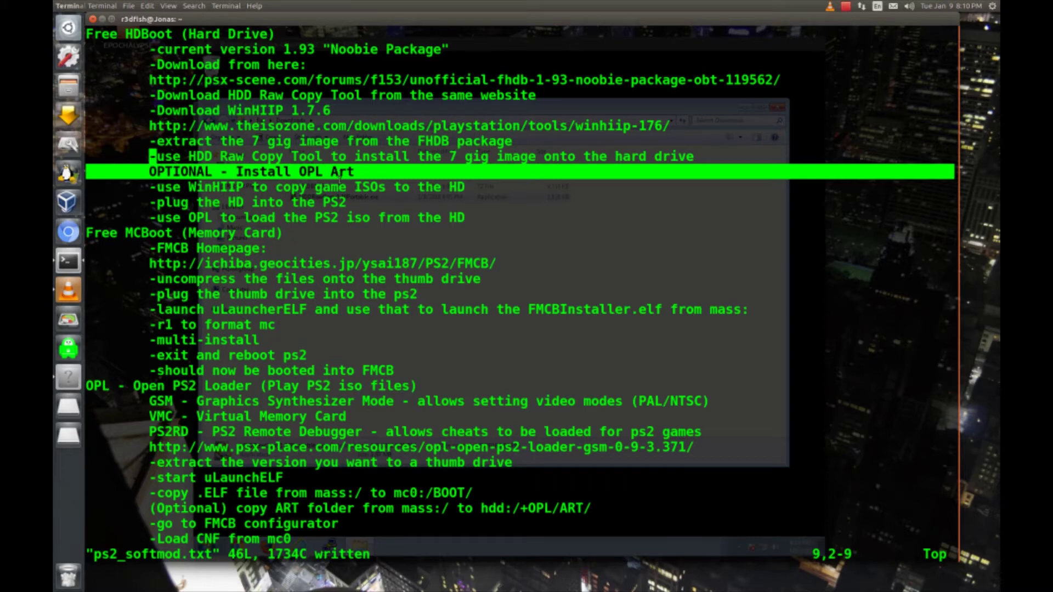
key("Down")
key("Down")
key("Down")
key("Down")
key("Down")
key("Down")
key("Down")
key("Down")
key("Down")
key("Down")
key("Down")
key("Down")
key("Down")
key("Down")
key("Down")
key("Down")
key("Down")
key("Down")
key("Down")
key("Down")
key("Down")
key("Down")
key("Down")
key("Down")
key("Down")
key("Down")
key("Down")
key("Down")
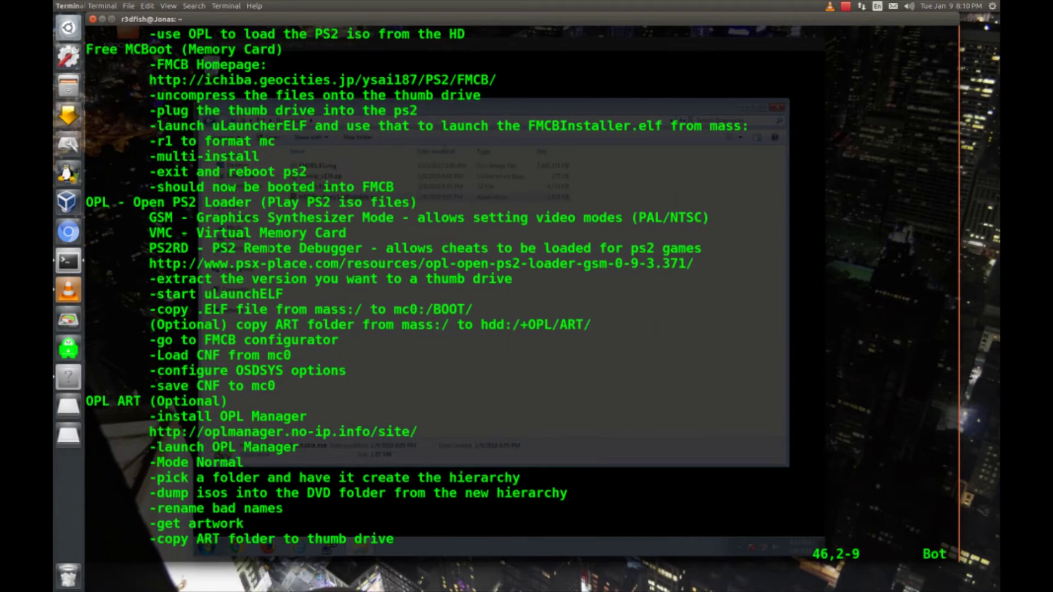
triple_click(126, 403)
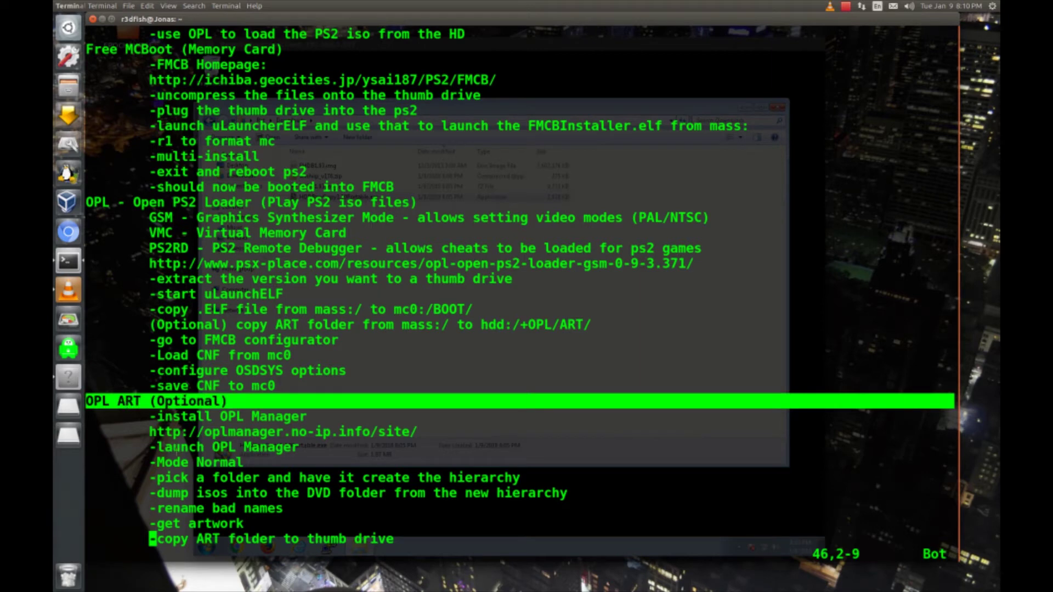
right_click(215, 436)
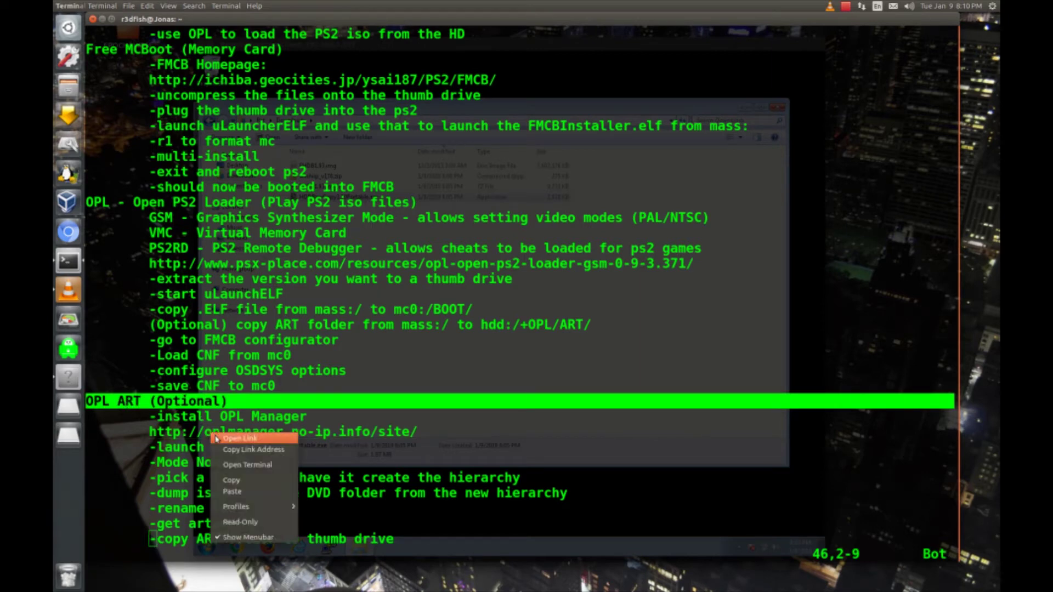
left_click(228, 449)
- Load the OPL Manager site in Chrome and download OPL_Manager_V20.zip
key("alt+Tab")
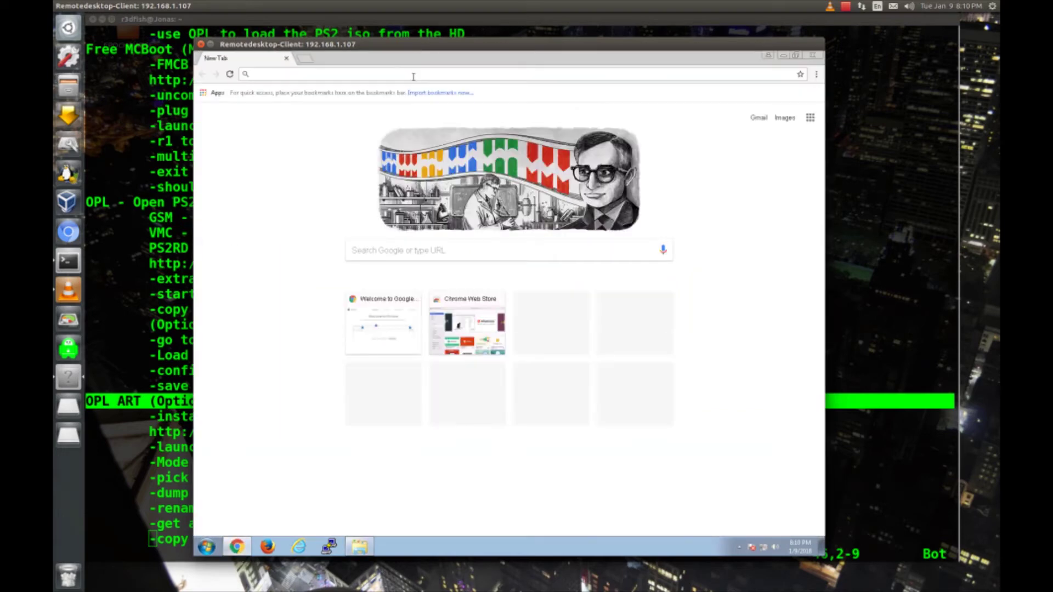
key("ctrl+v")
key("Return")
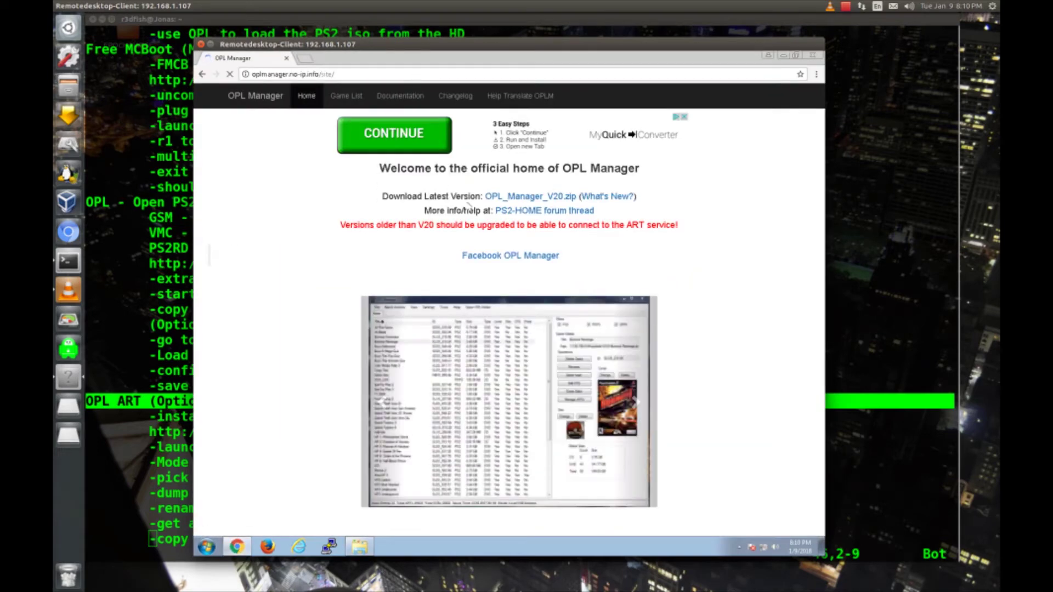
left_click(485, 196)
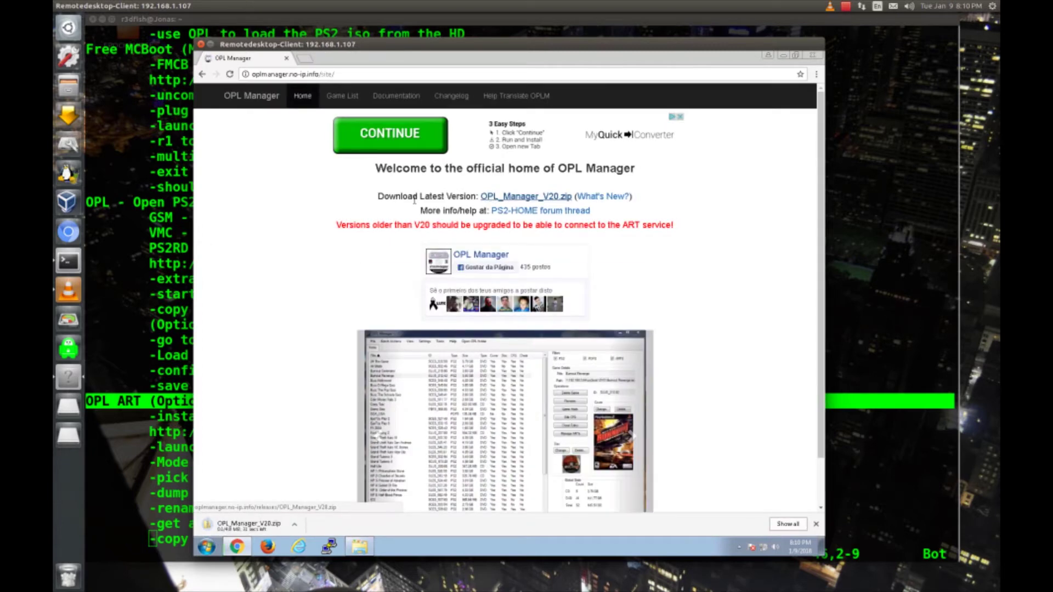
left_click(821, 57)
- Extract OPL_Manager_V20.zip into an OPL_Manager_V20 folder
right_click(326, 209)
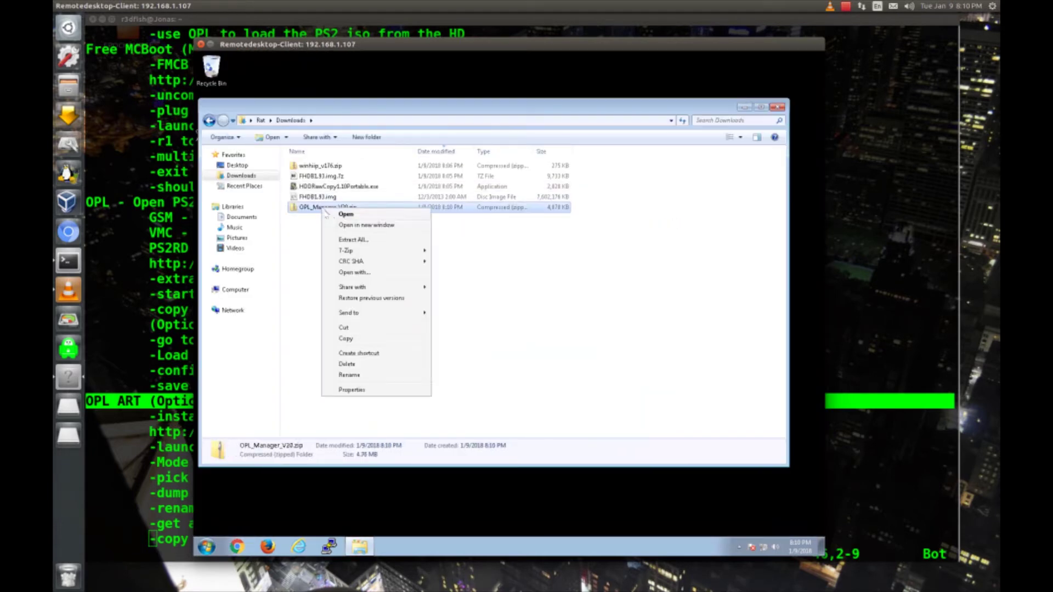
left_click(354, 240)
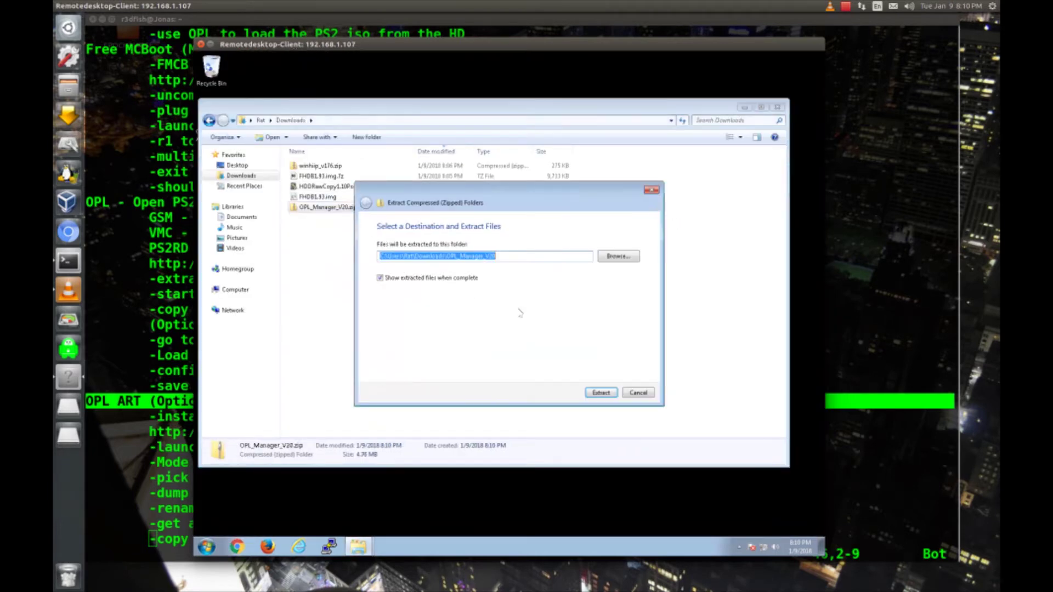
left_click(596, 393)
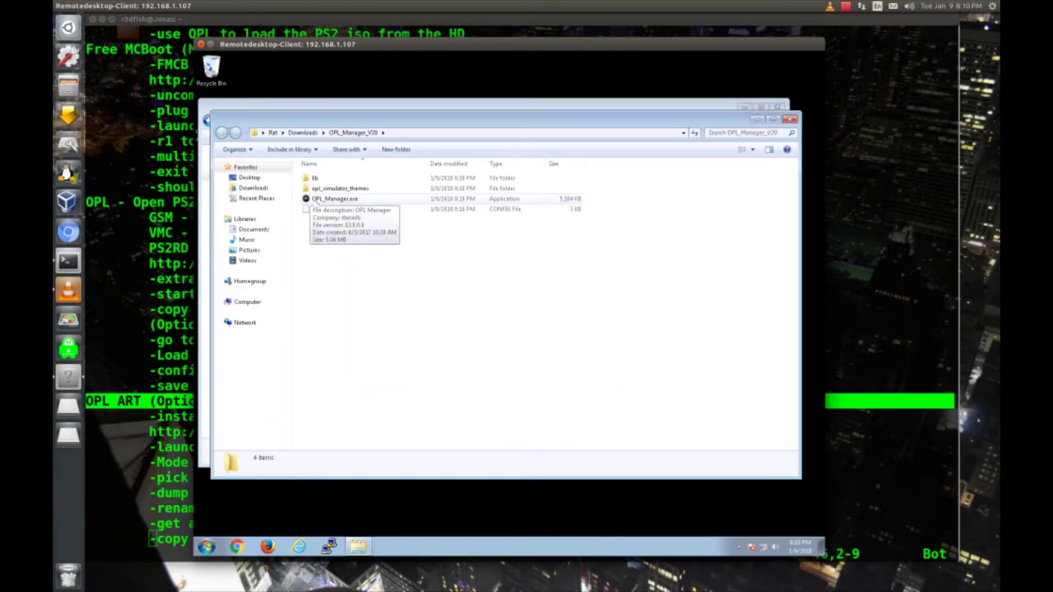
- Run OPL_Manager.exe as administrator
right_click(314, 201)
left_click(390, 219)
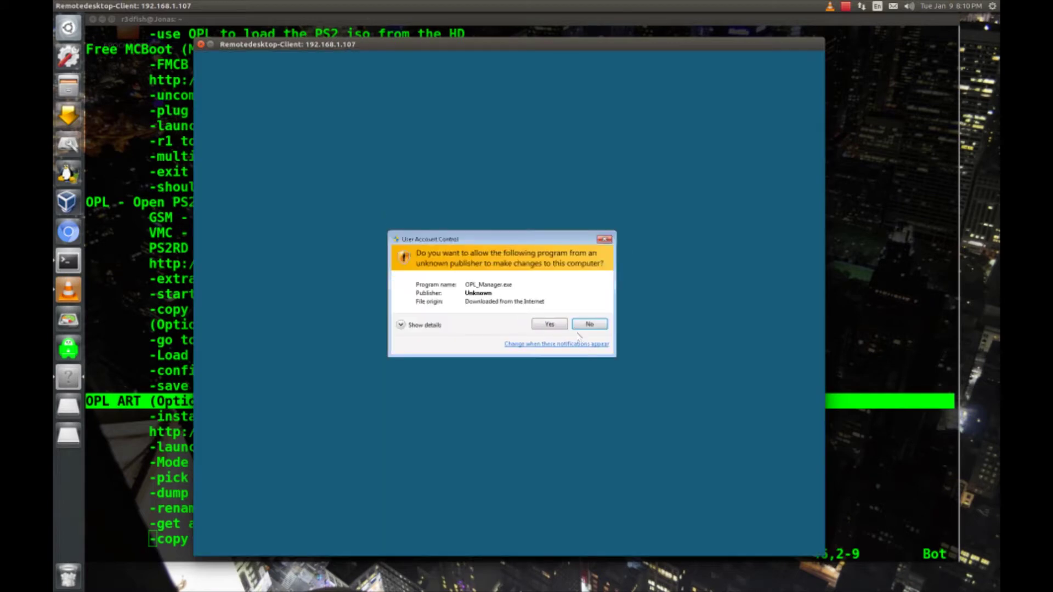
left_click(558, 325)
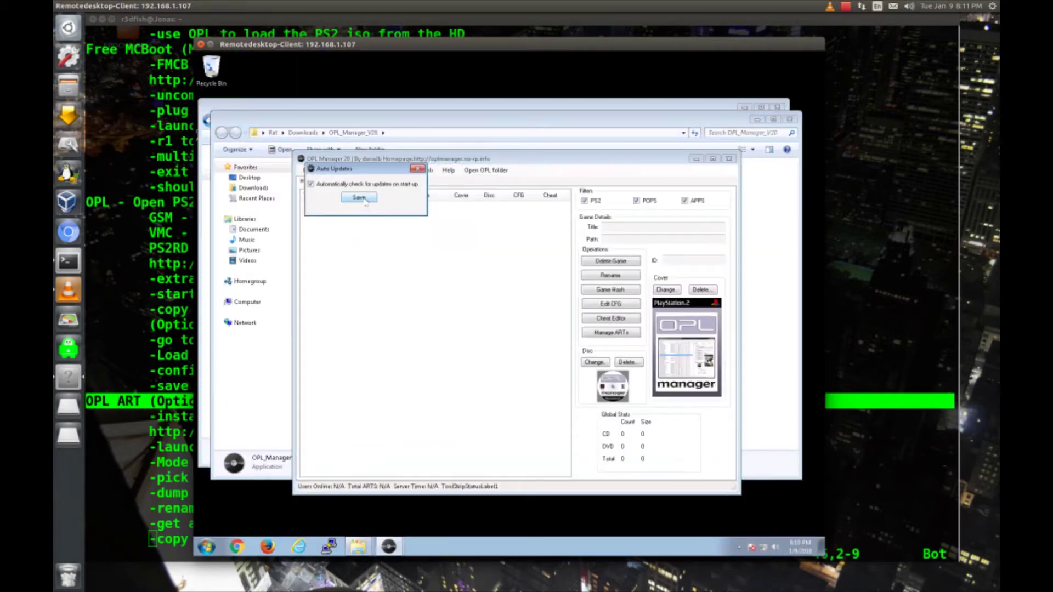
- Keep update checks, save Normal mode with a new Desktop folder named OPL, and create its ART/CD/DVD folders
left_click(360, 197)
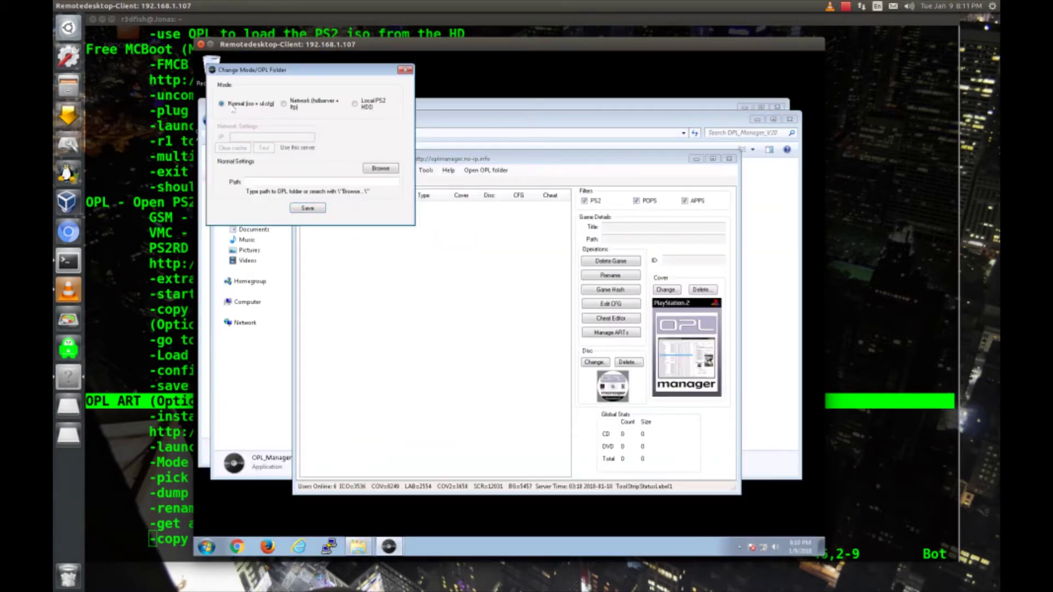
left_click(381, 168)
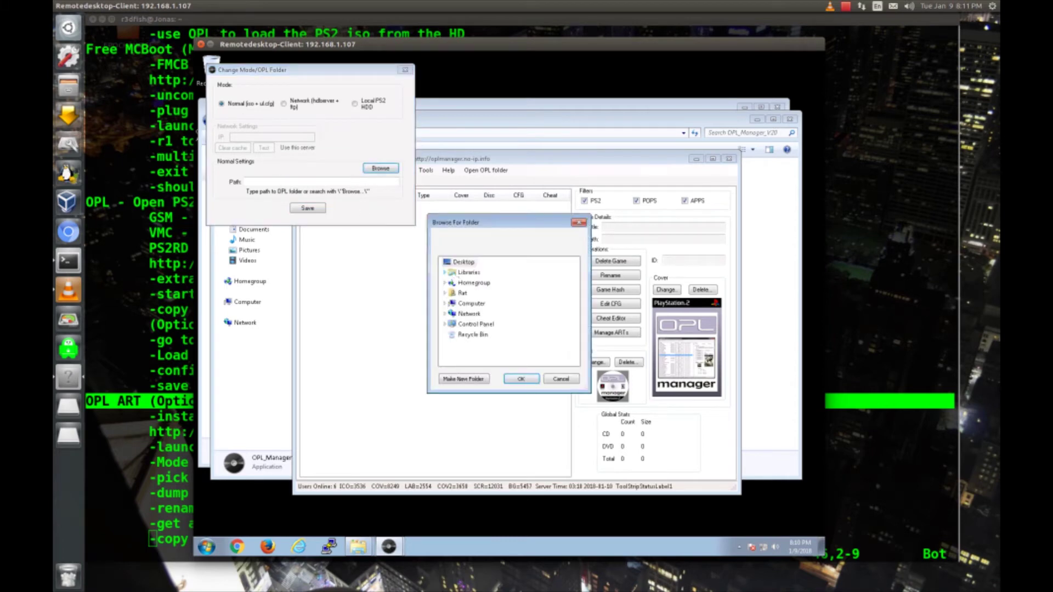
left_click(475, 379)
type("OPL")
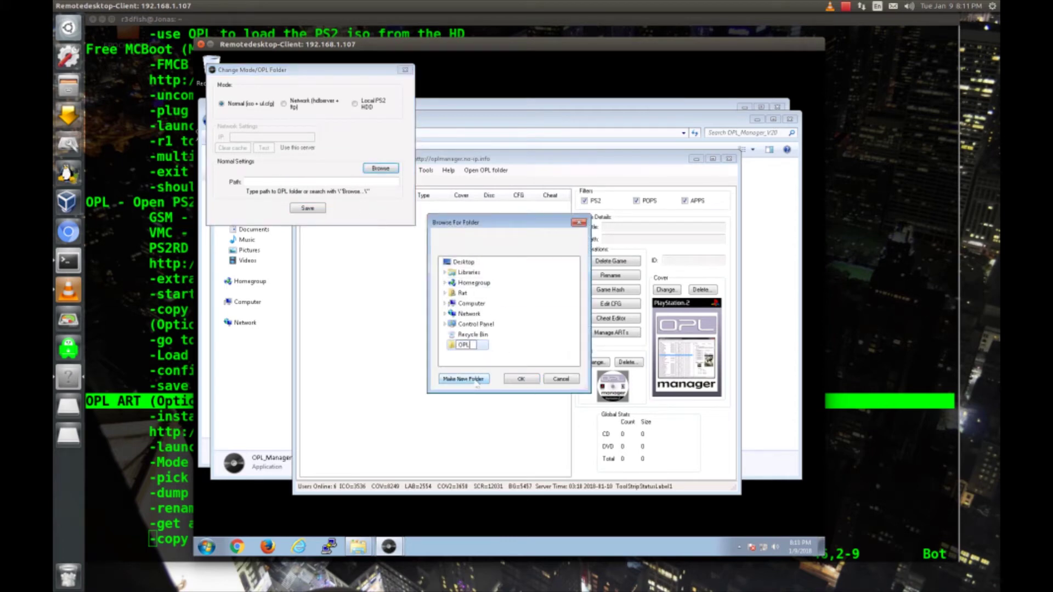
key("Return")
left_click(516, 380)
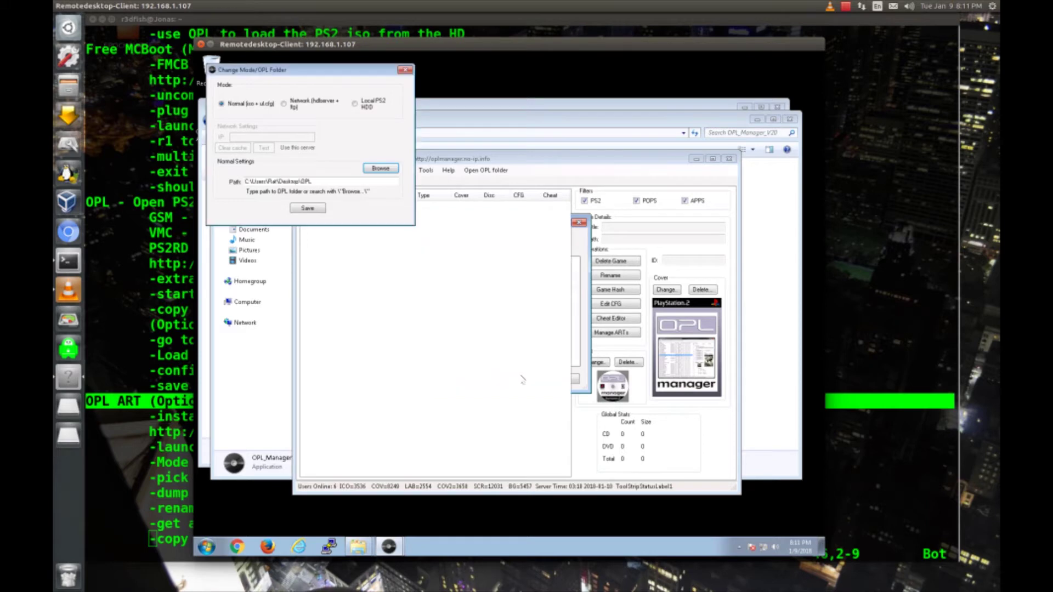
left_click(308, 209)
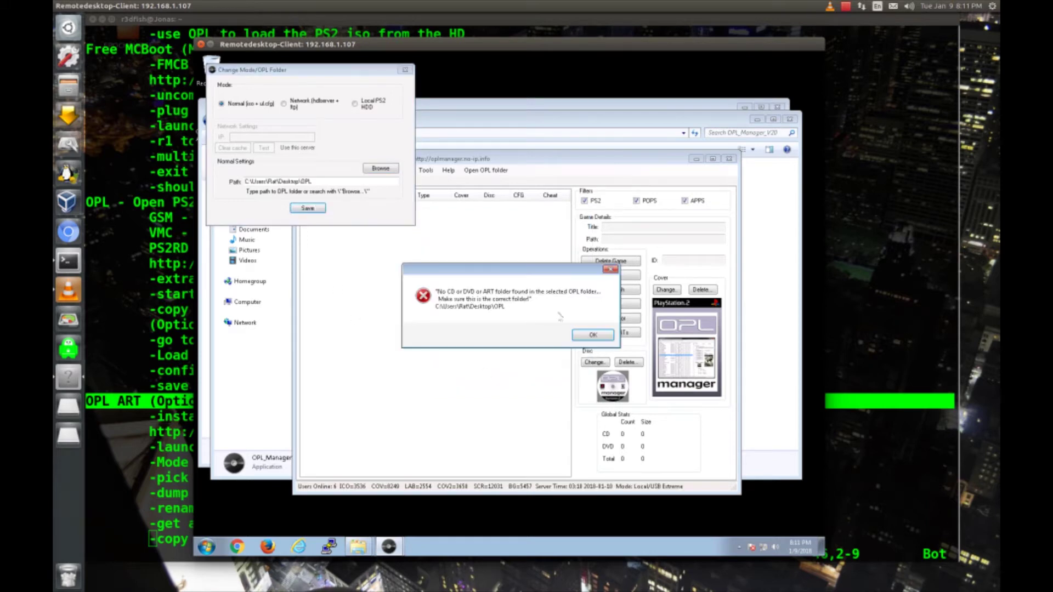
left_click(593, 335)
left_click(524, 328)
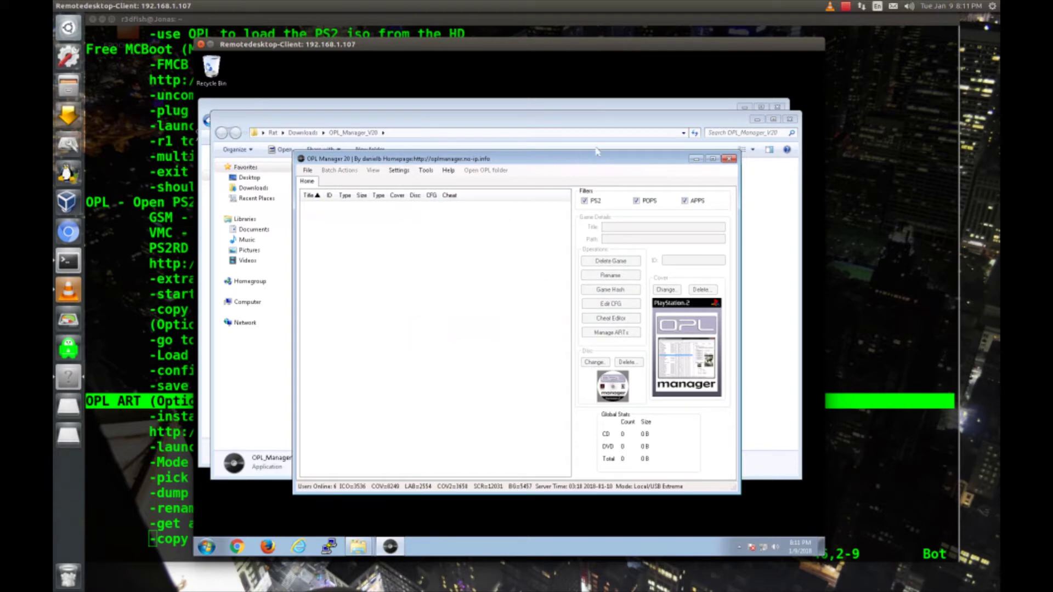
- Check the new OPL folder on the Desktop and its empty DVD subfolder
left_click(657, 99)
left_click(237, 165)
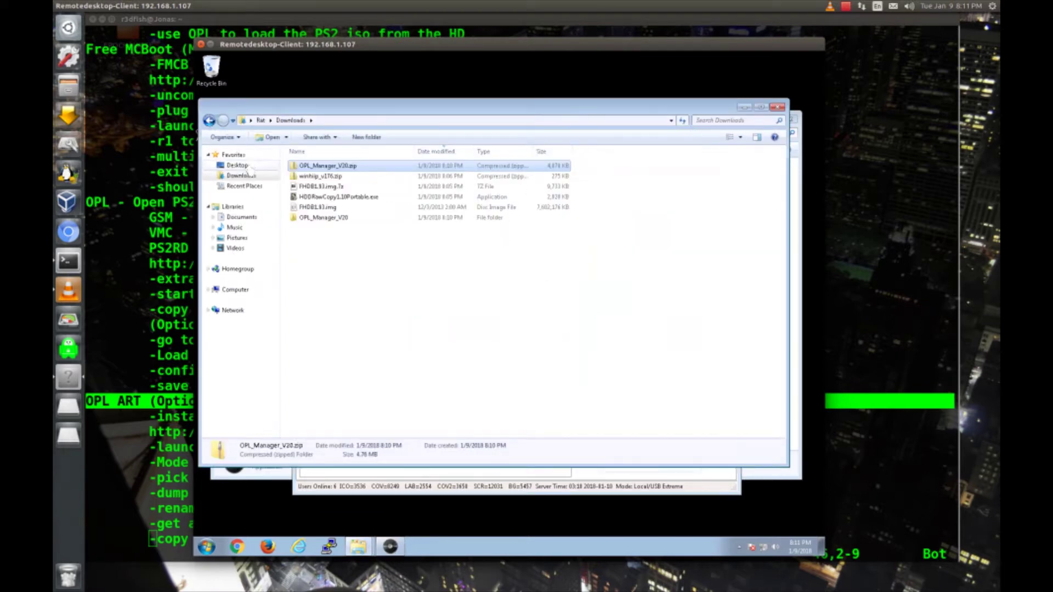
double_click(425, 217)
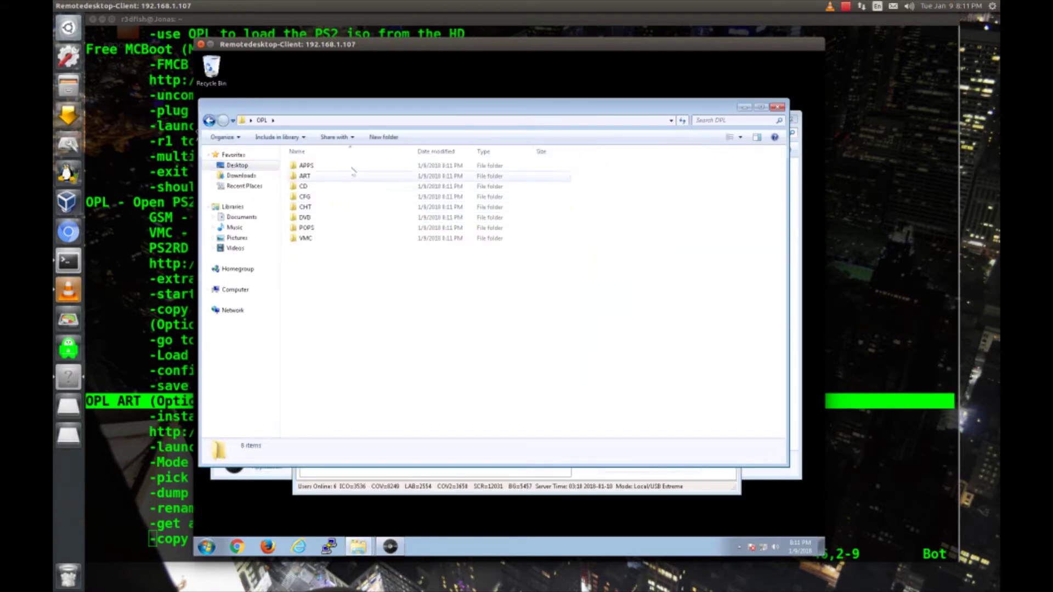
double_click(331, 218)
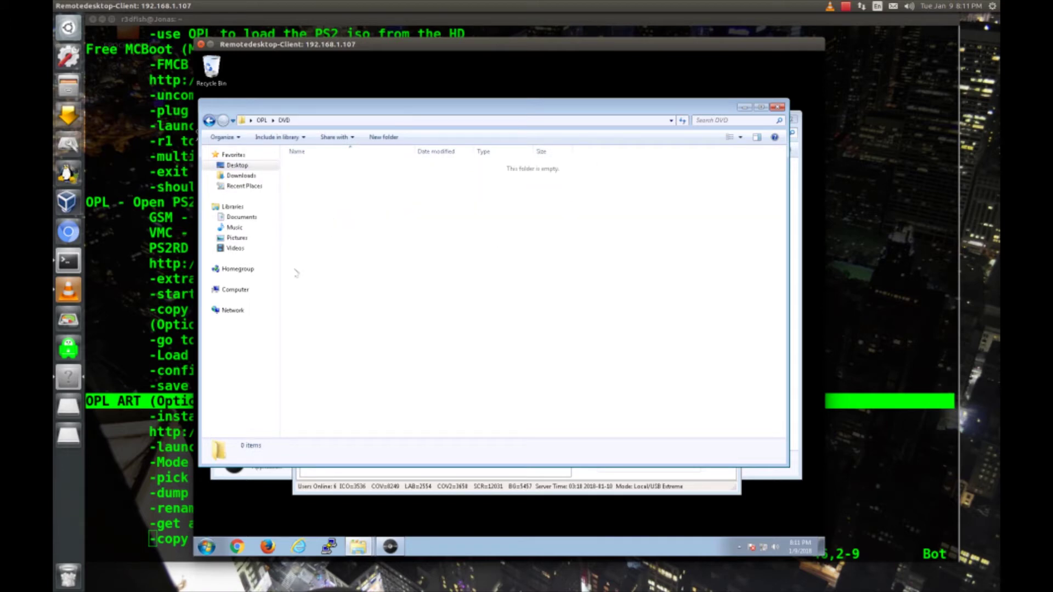
left_click(237, 165)
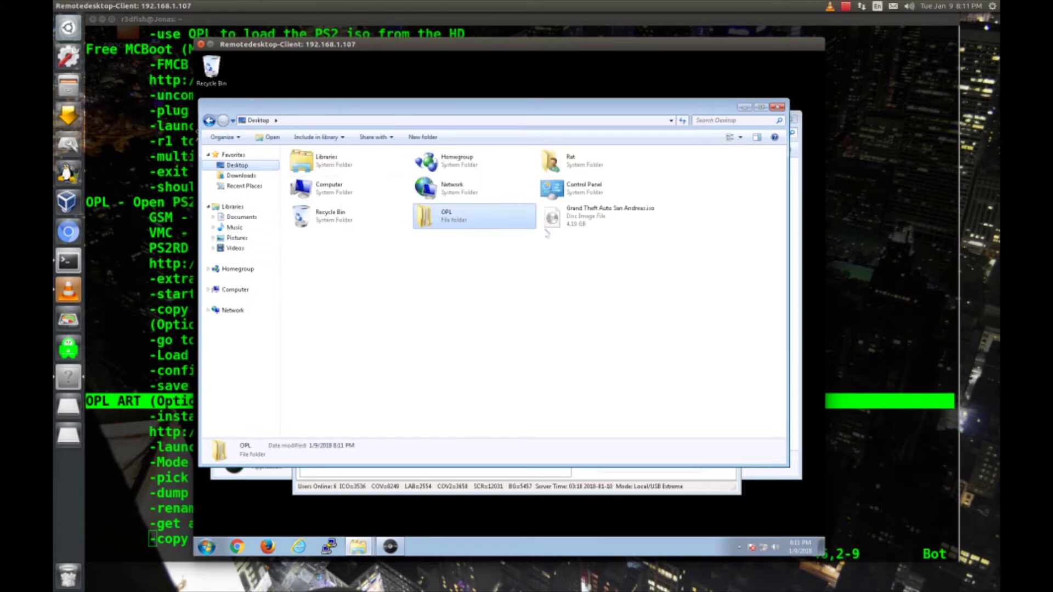
- Move Grand Theft Auto San Andreas.iso from the Desktop into OPL\DVD, then close OPL Manager
right_click(564, 217)
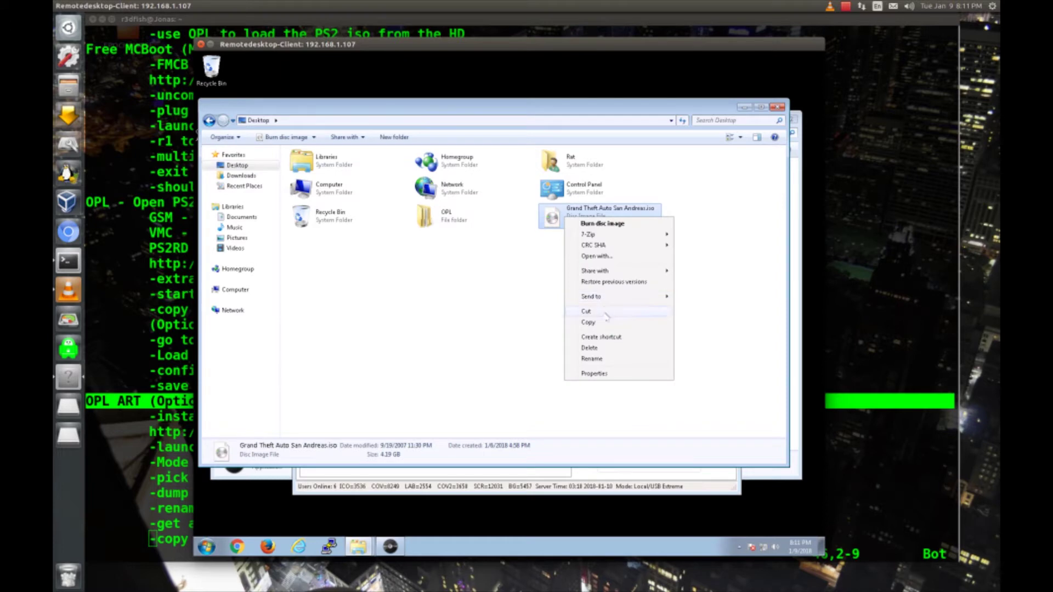
left_click(606, 312)
double_click(453, 221)
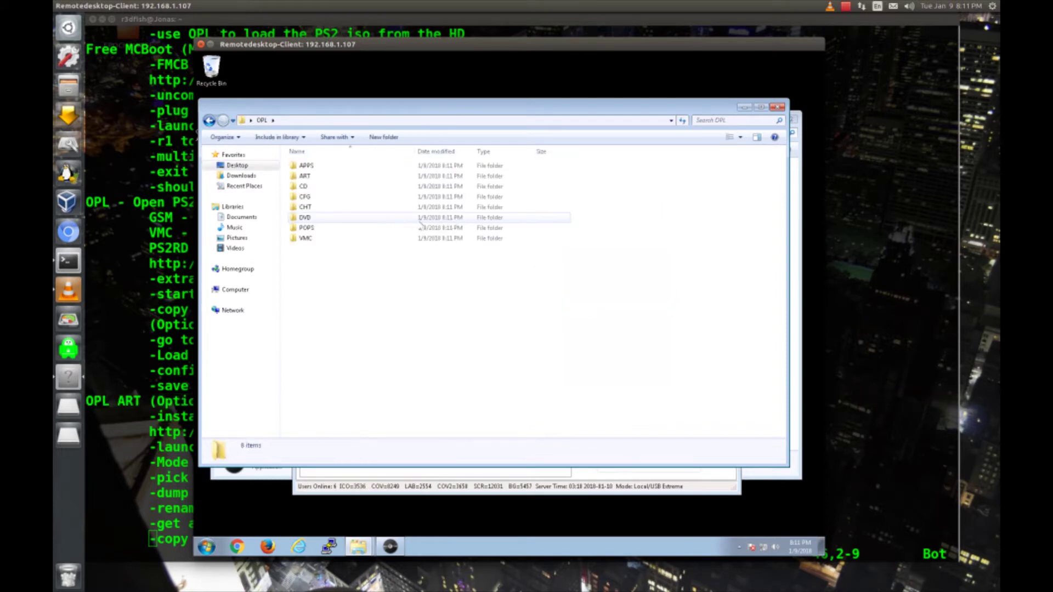
double_click(375, 223)
right_click(365, 220)
left_click(409, 289)
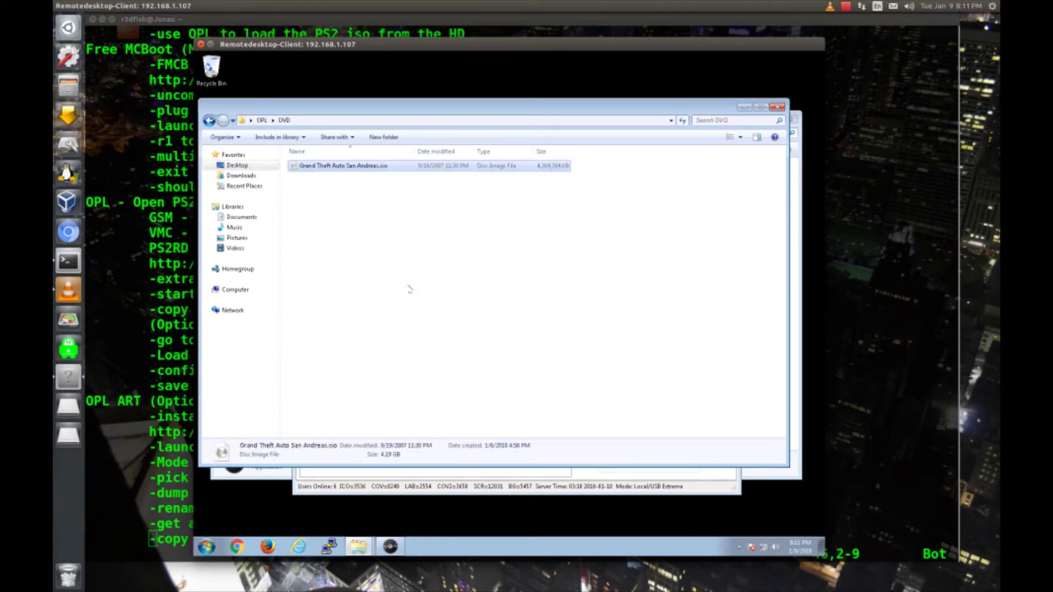
left_click(399, 491)
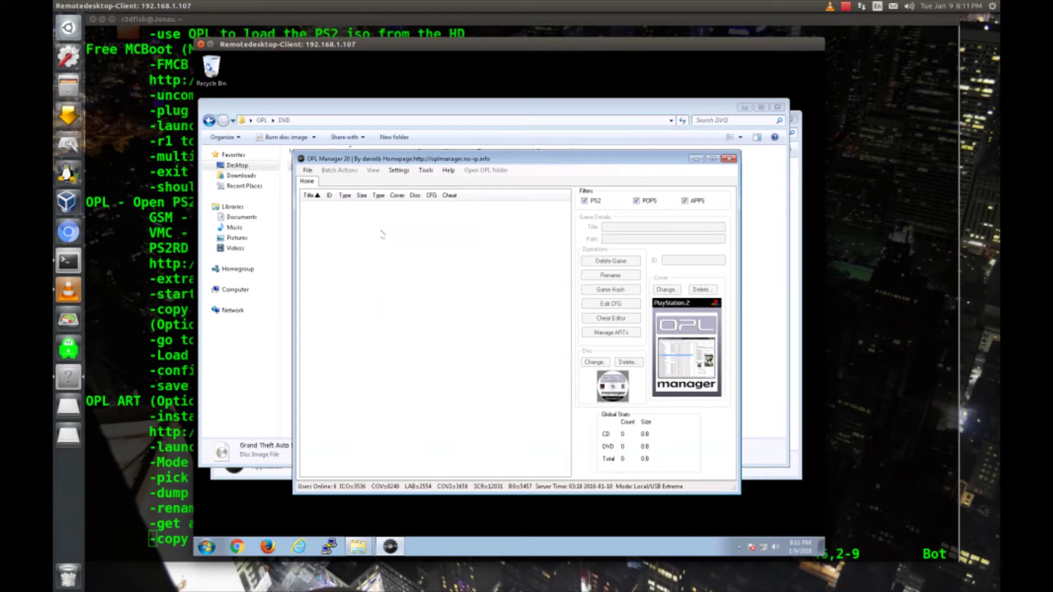
left_click(729, 160)
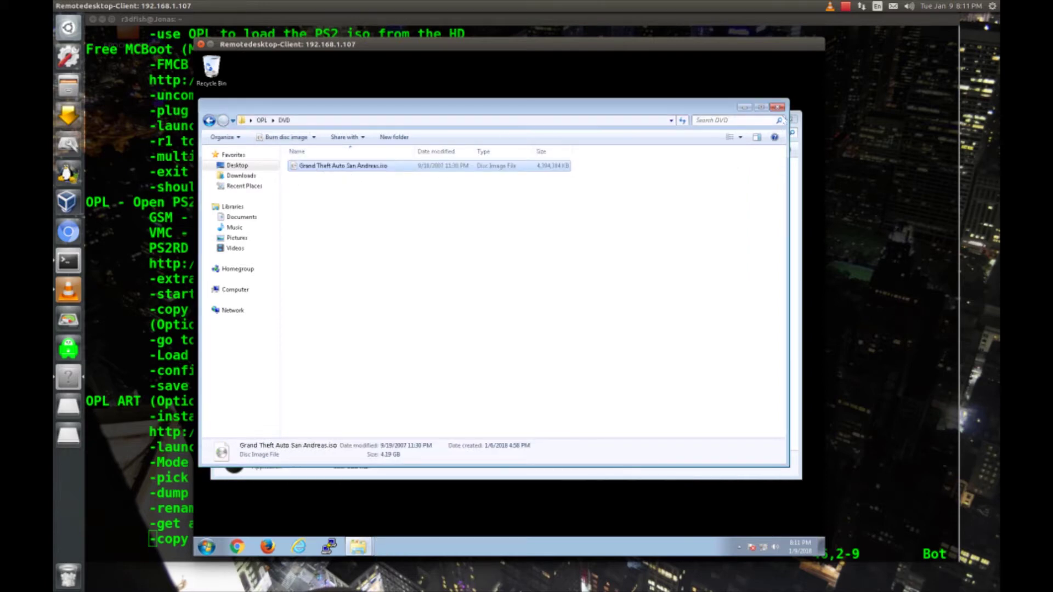
- Close the DVD window and relaunch OPL_Manager.exe as administrator
left_click(777, 107)
right_click(329, 200)
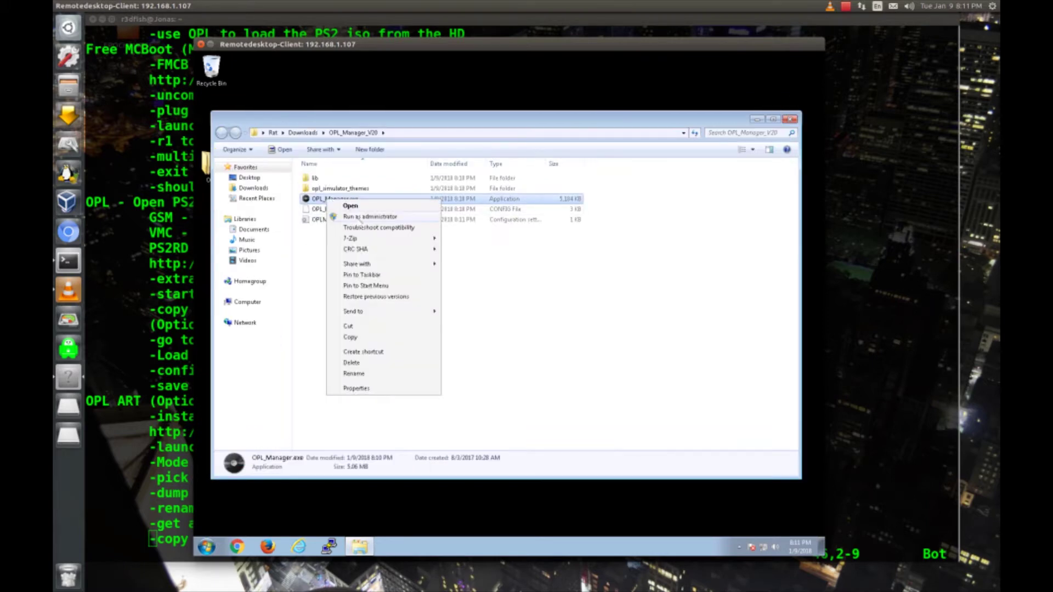
left_click(365, 217)
left_click(539, 327)
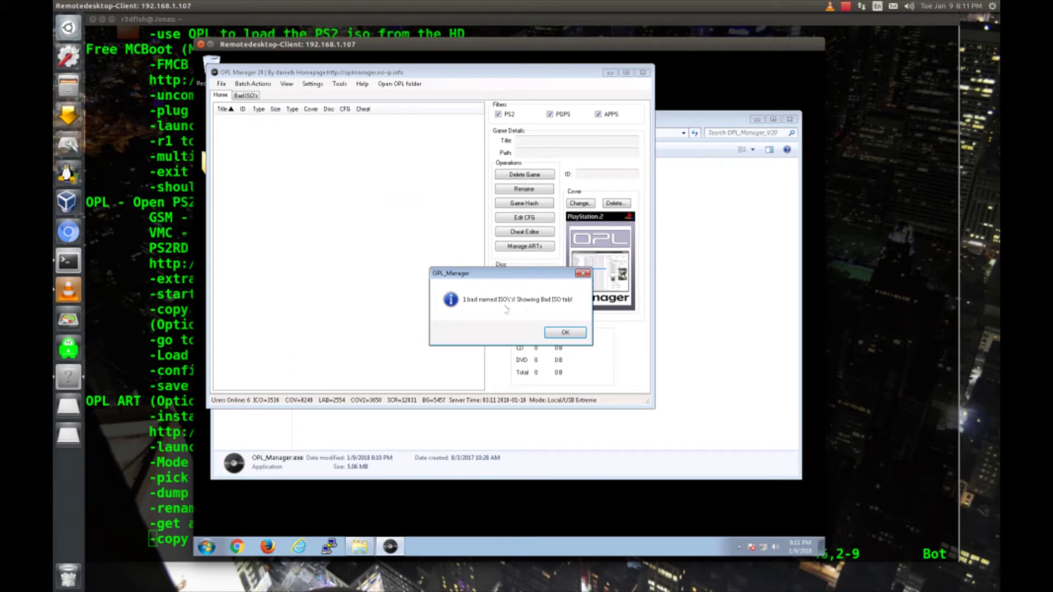
- Rename the San Andreas ISO to SLUS_209.46.Grand Theft Auto San Andreas.iso from the Bad ISO's list
left_click(574, 334)
left_click_drag(483, 74, 557, 98)
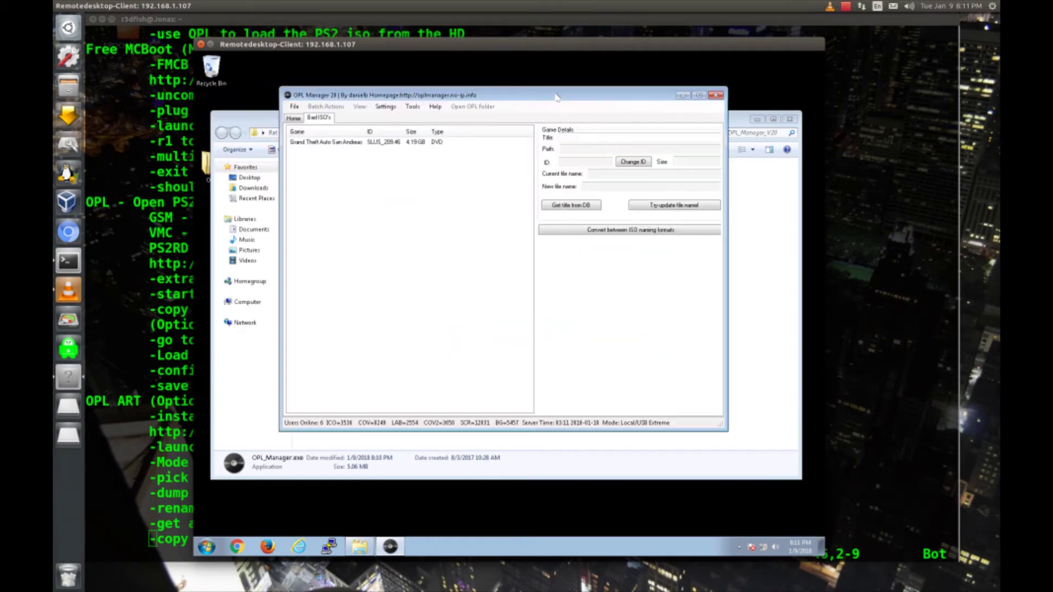
left_click(324, 144)
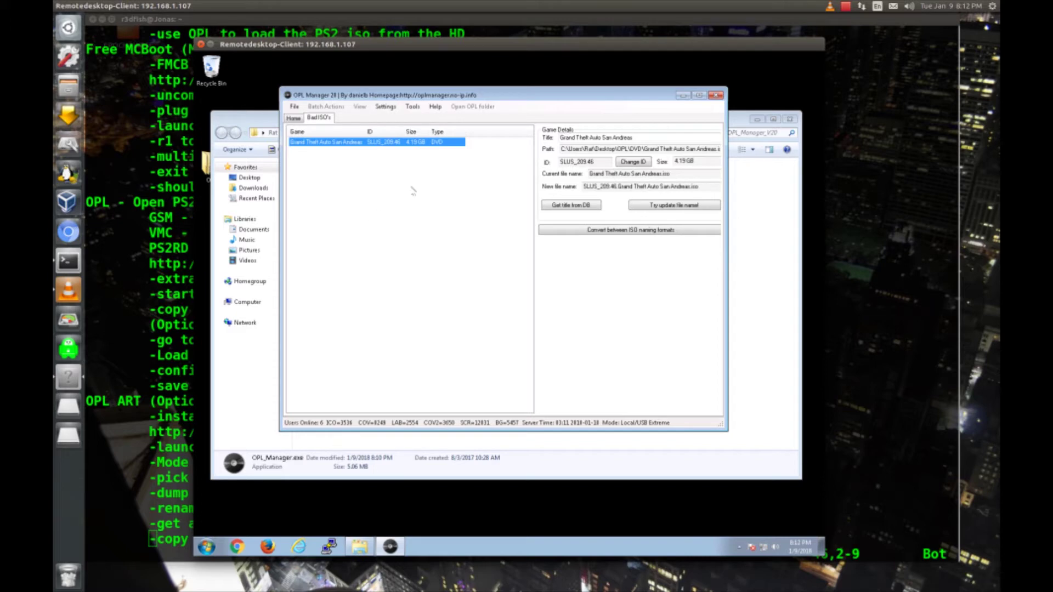
left_click(659, 207)
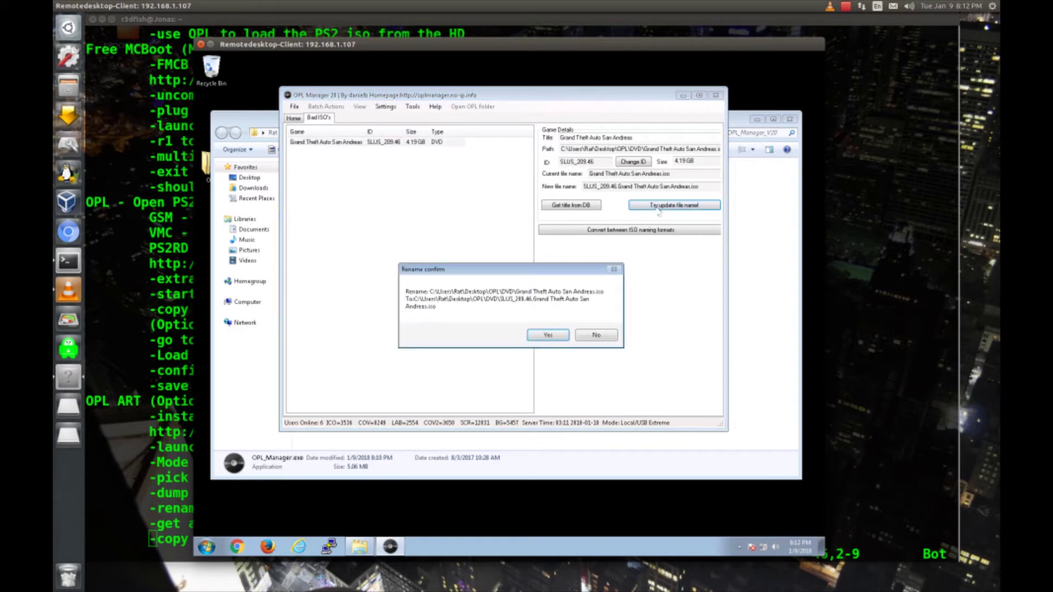
left_click(548, 335)
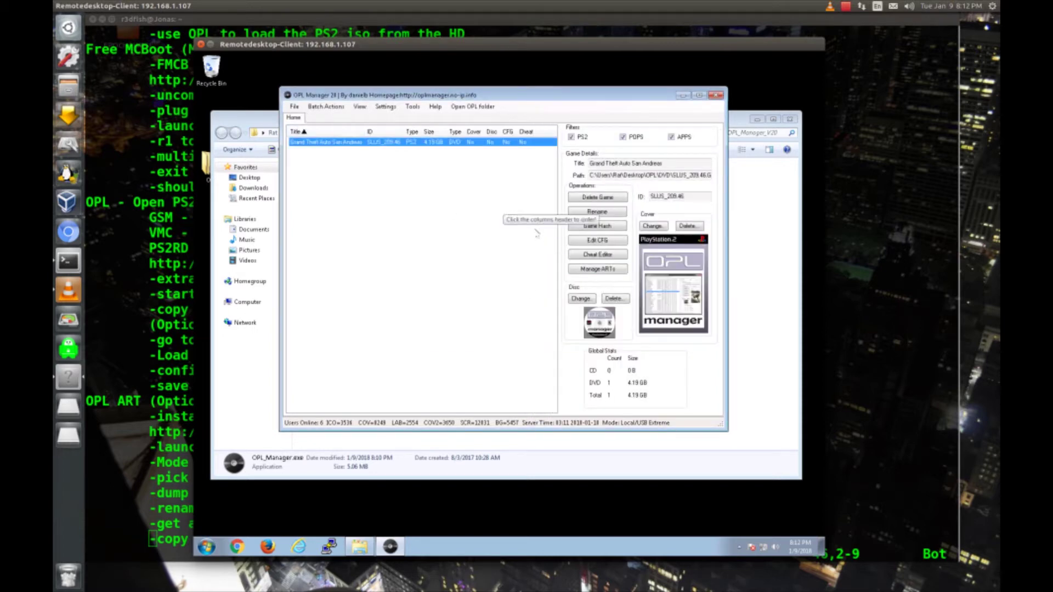
left_click(593, 274)
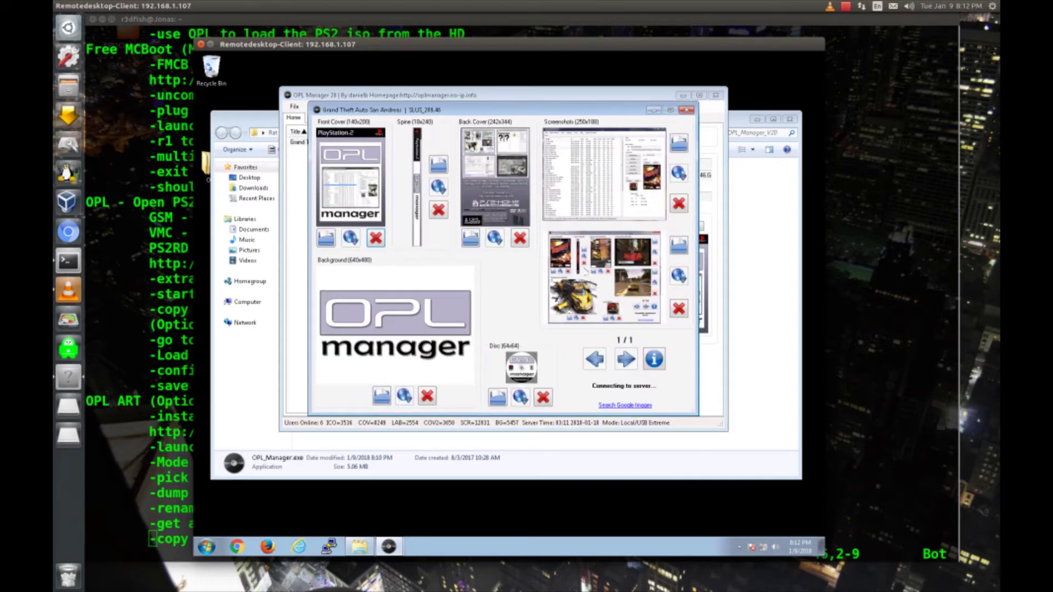
- Apply San Andreas front cover, spine, back cover, screenshots and background art, then close OPL Manager
left_click(354, 241)
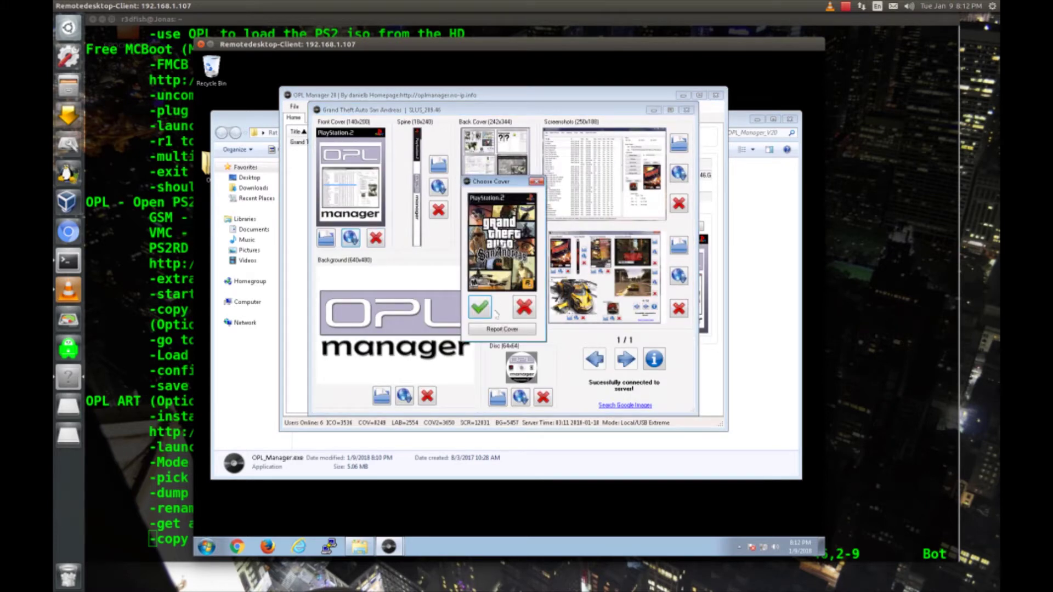
left_click(484, 310)
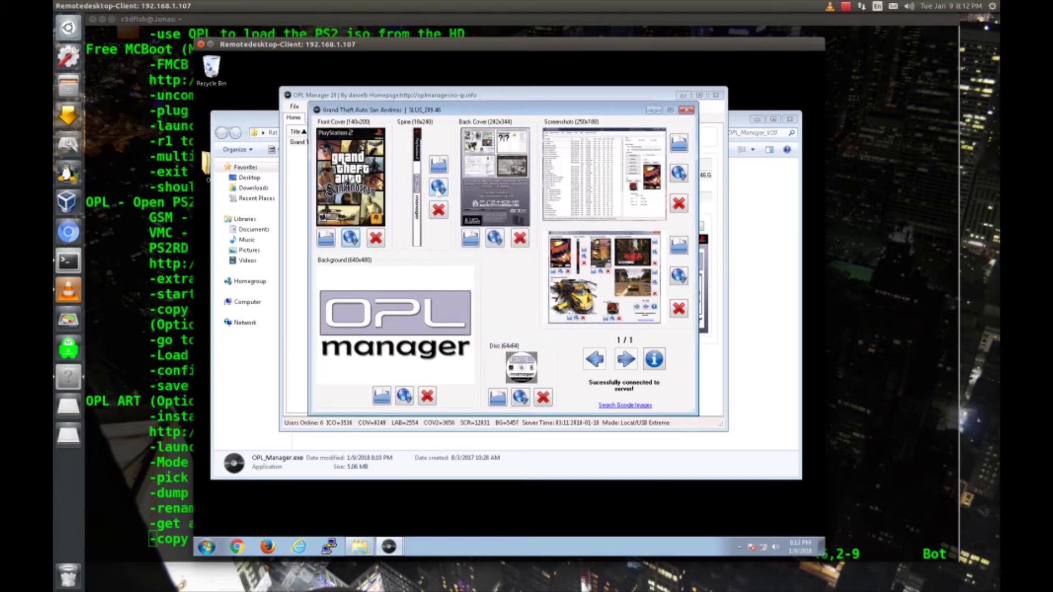
left_click(439, 189)
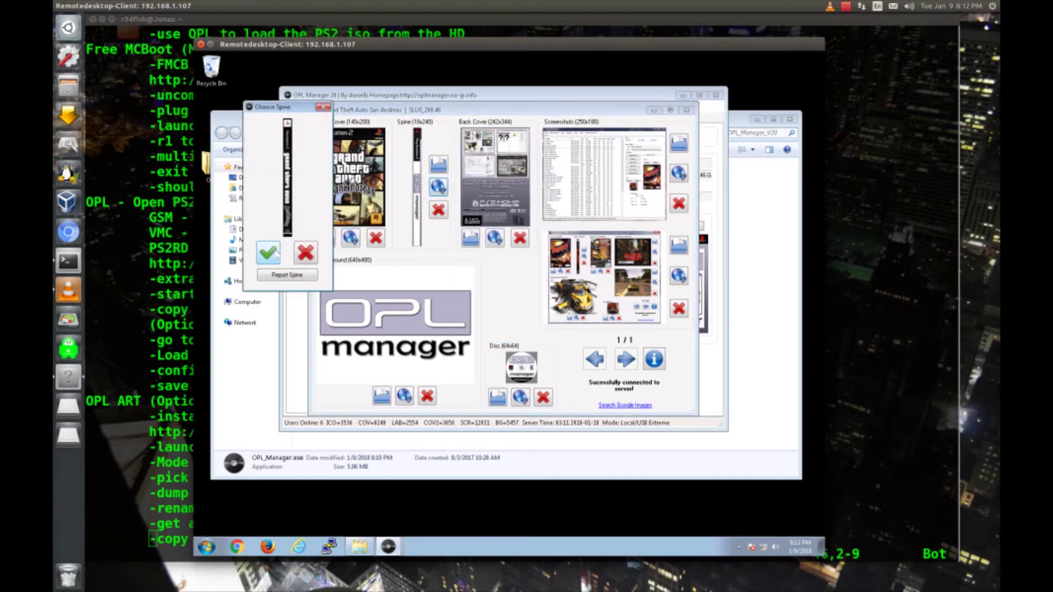
left_click(276, 254)
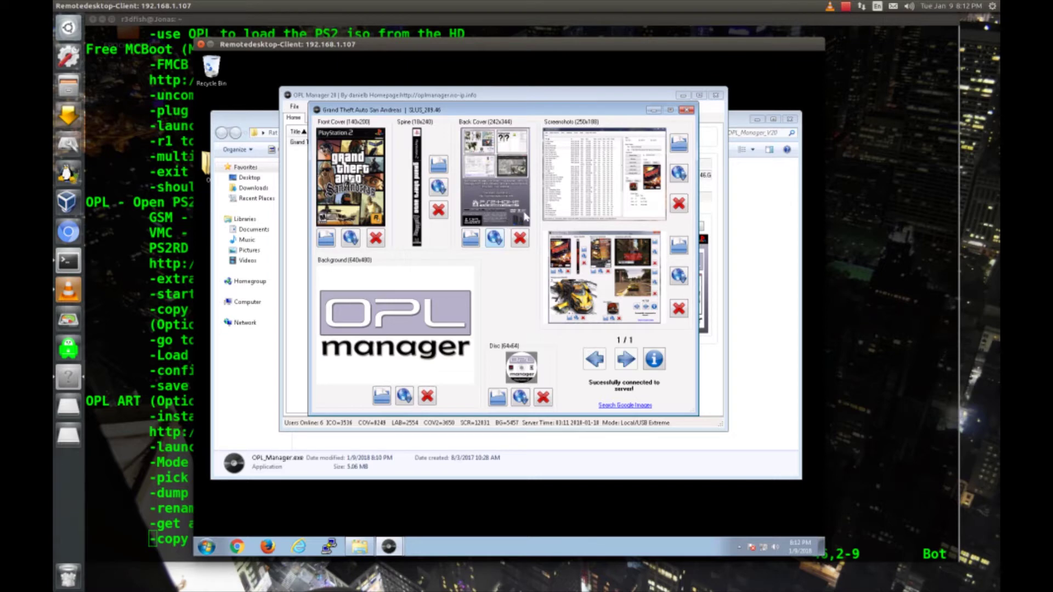
left_click(482, 341)
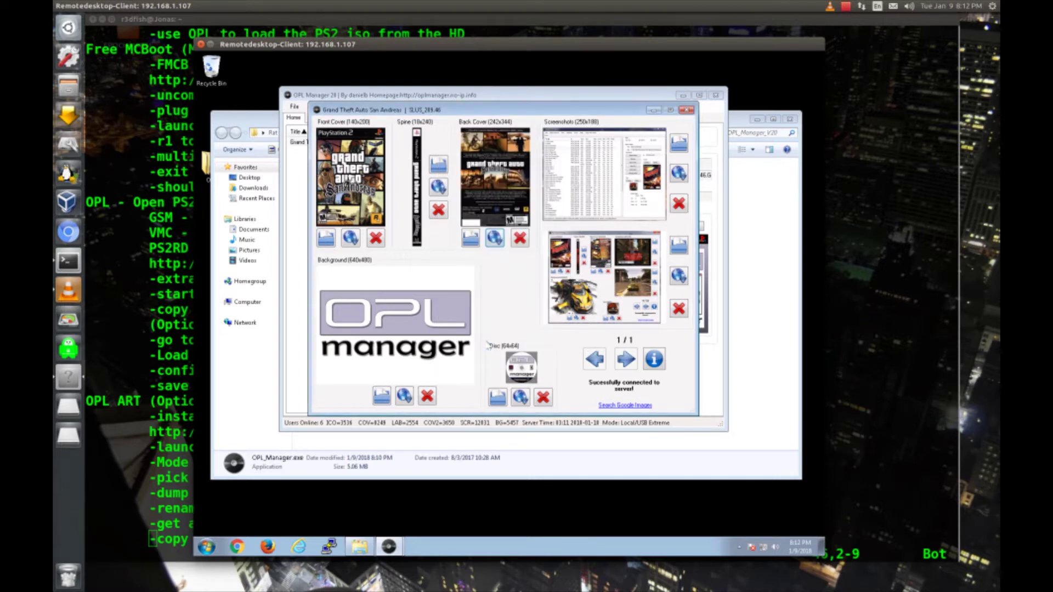
left_click(538, 299)
left_click(543, 315)
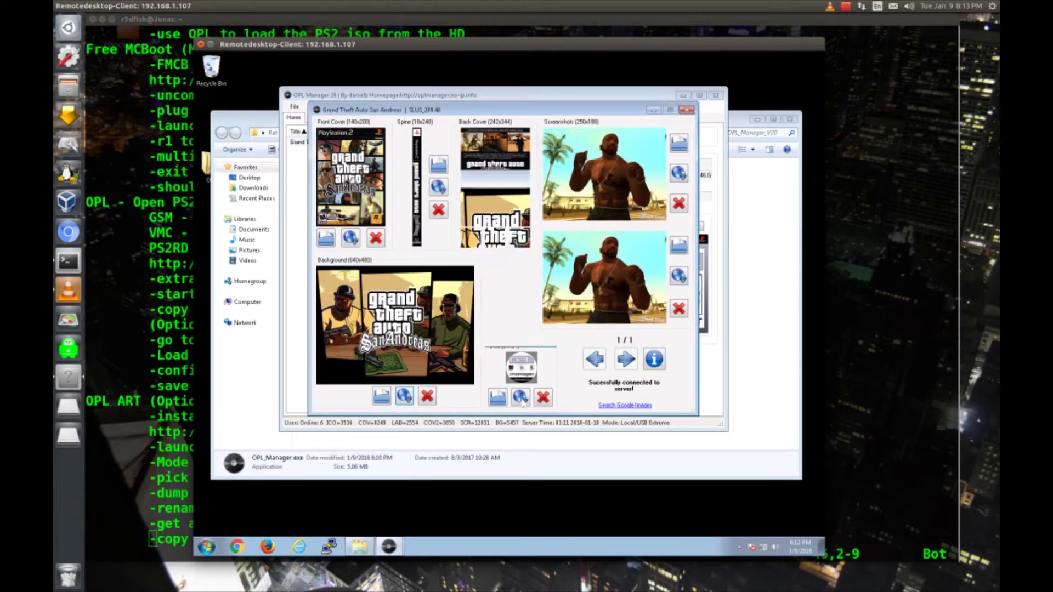
left_click(688, 110)
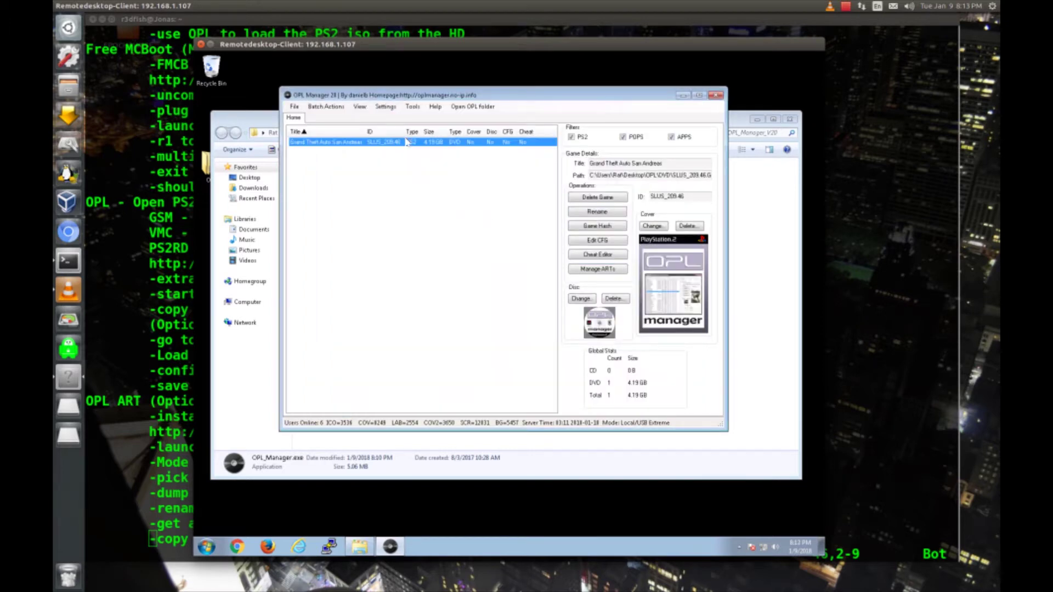
left_click(715, 96)
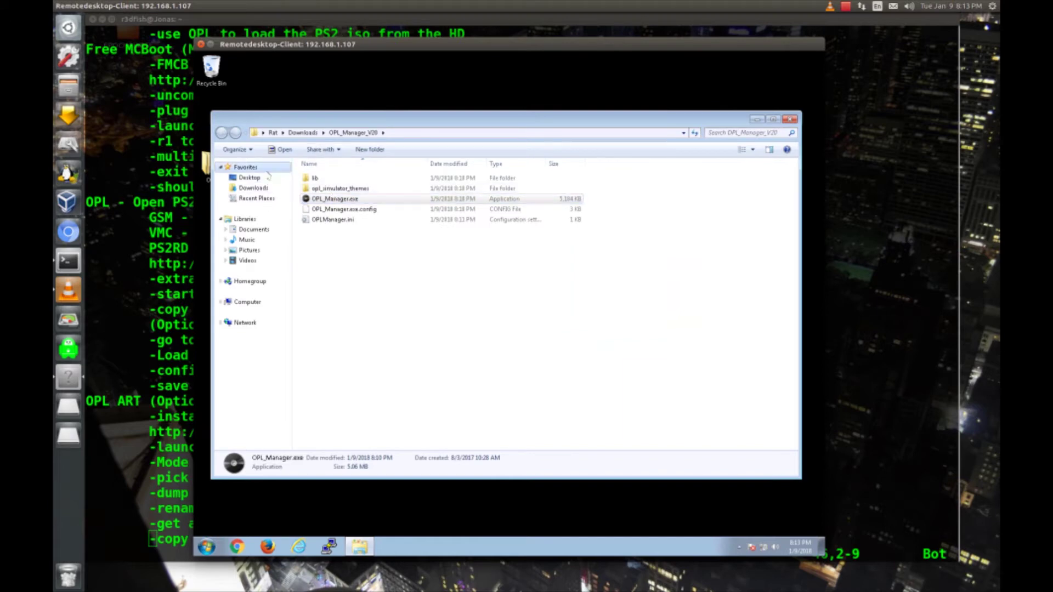
- Open the Desktop OPL folder and inspect the downloaded artwork in ART
left_click(250, 177)
left_click(454, 230)
double_click(454, 230)
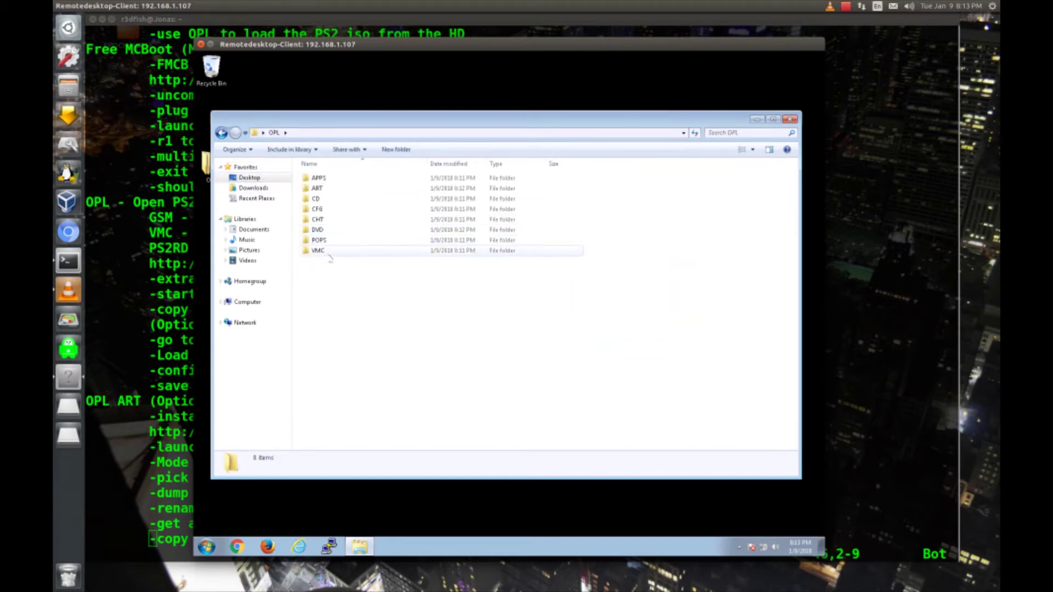
double_click(327, 192)
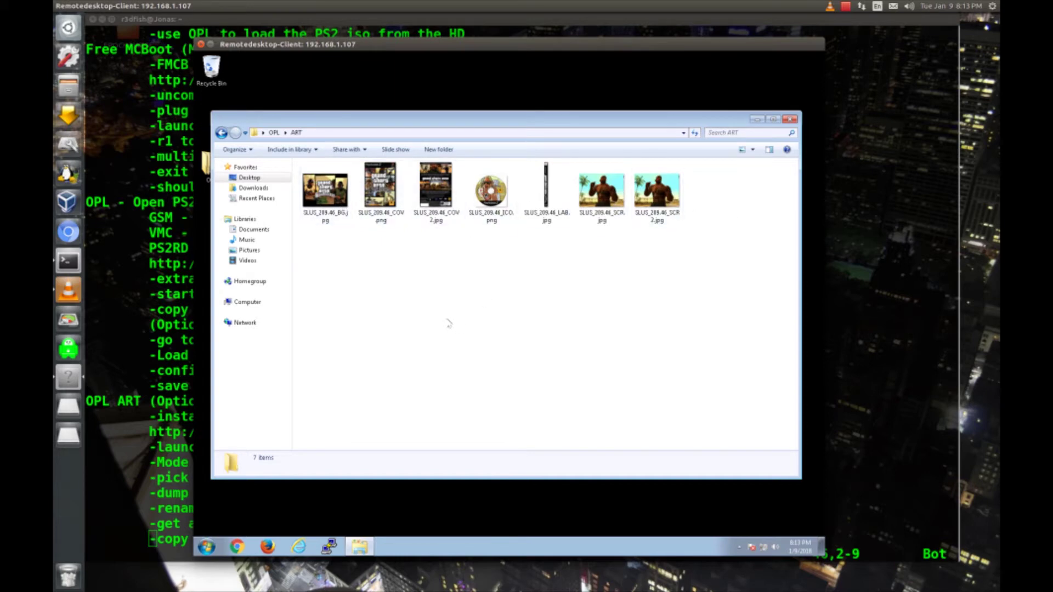
left_click(274, 132)
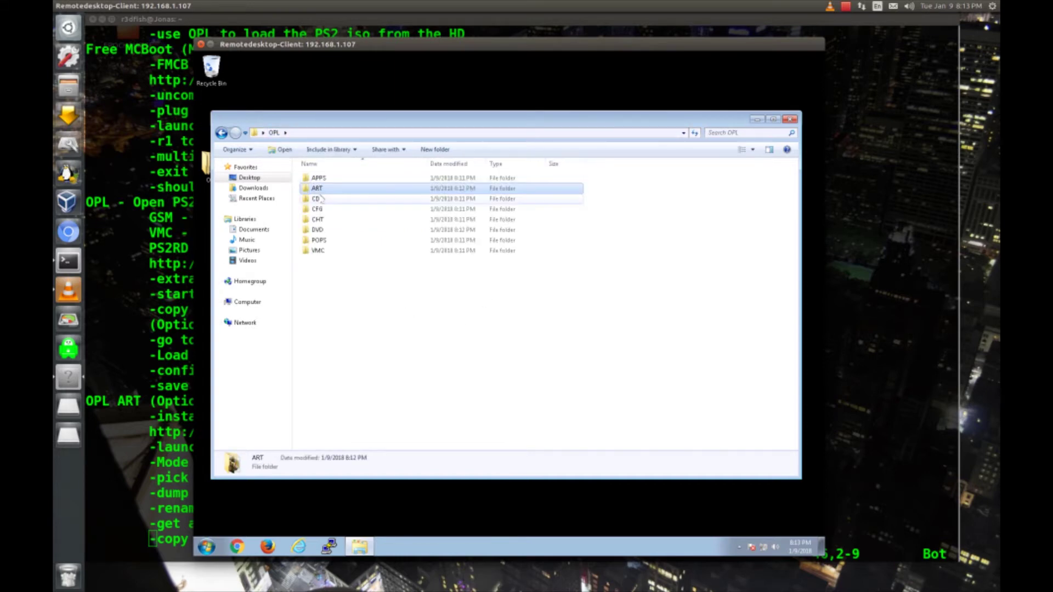
- Copy the ART folder onto Removable Disk (I:)
right_click(320, 189)
left_click(365, 330)
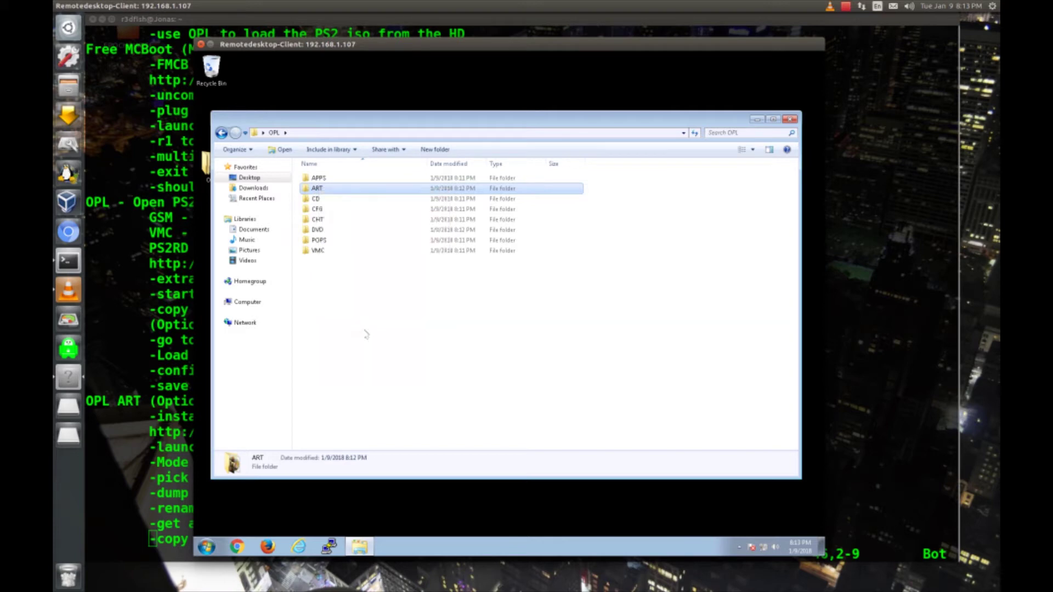
left_click(248, 302)
double_click(384, 261)
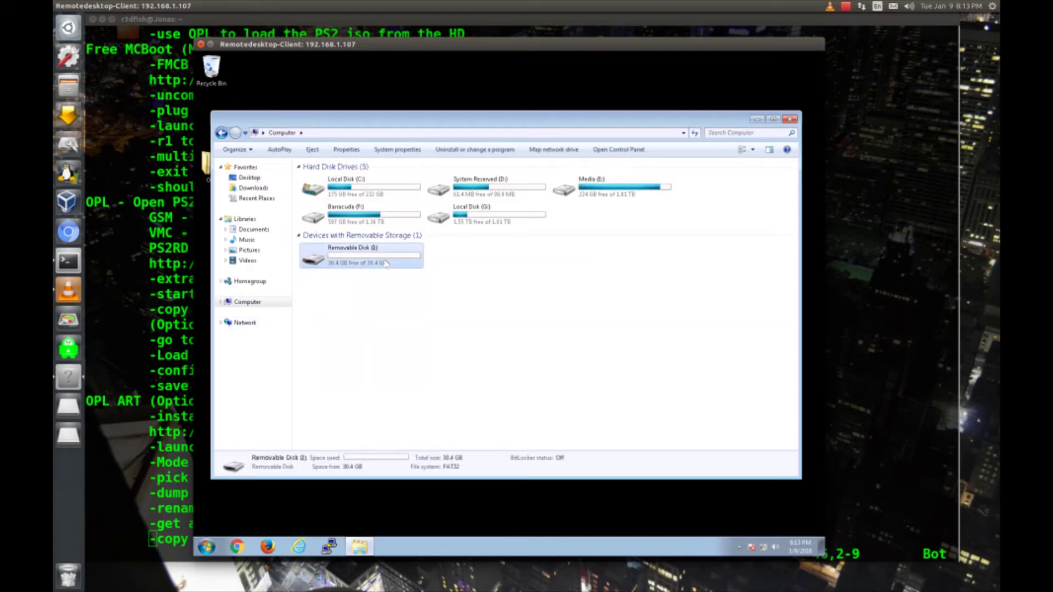
right_click(386, 260)
left_click(424, 326)
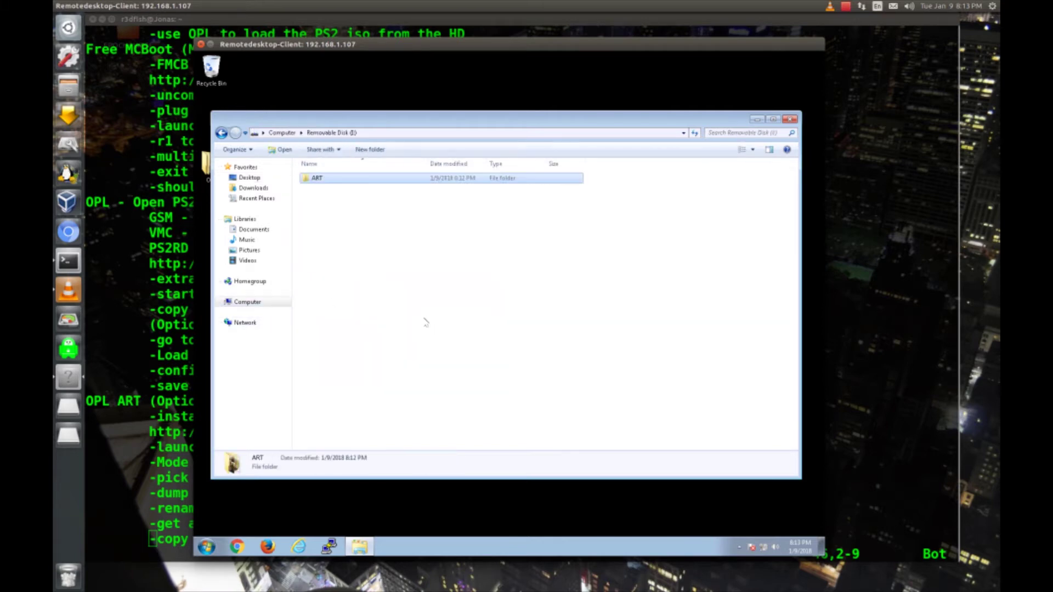
left_click(426, 320)
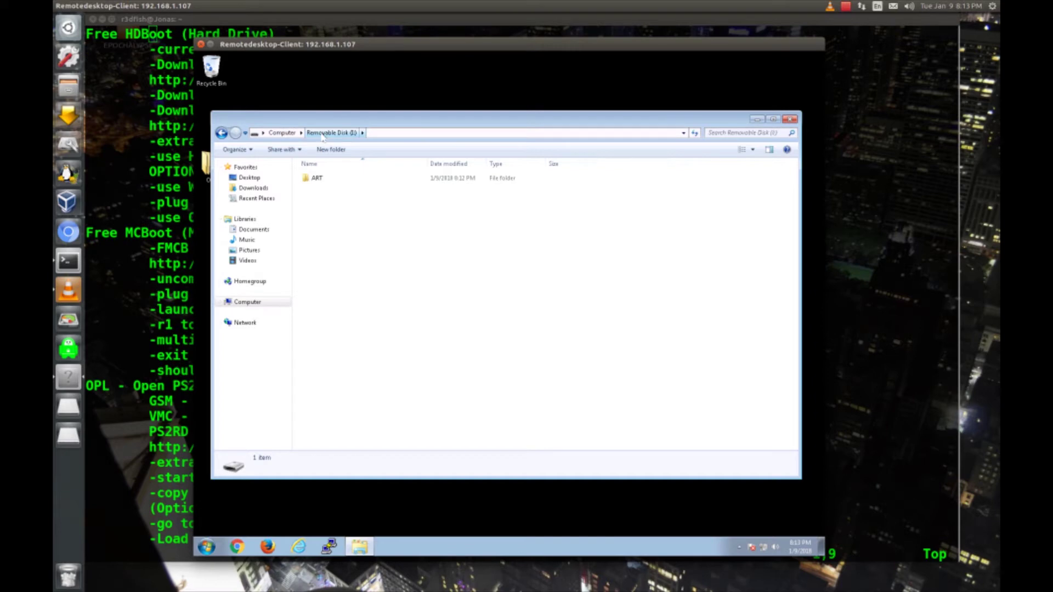
- Confirm the ISO in OPL\DVD now carries its SLUS_209.46 name
left_click(265, 179)
left_click(445, 235)
double_click(446, 234)
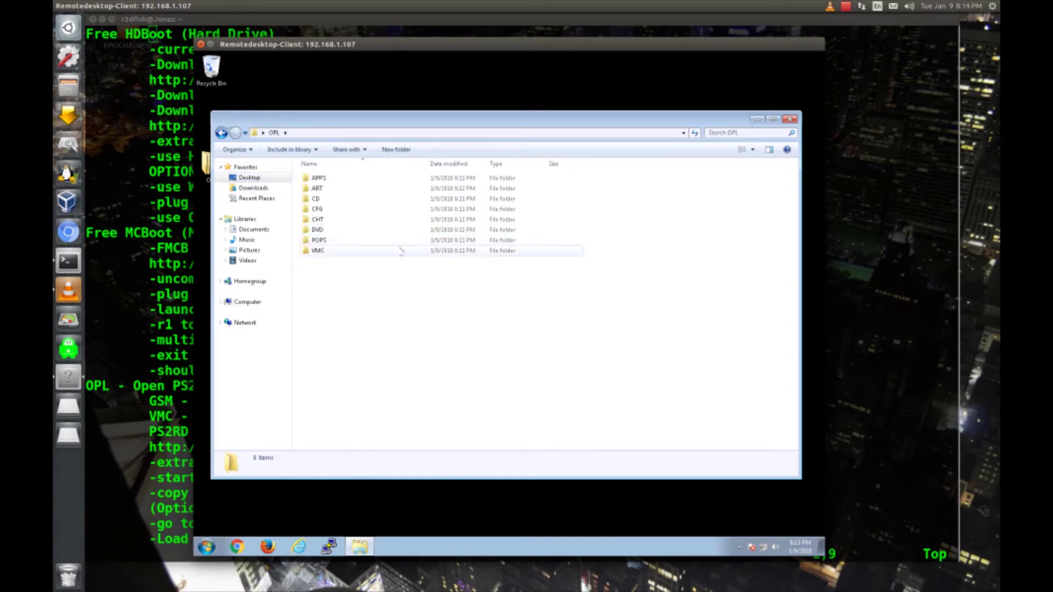
double_click(354, 235)
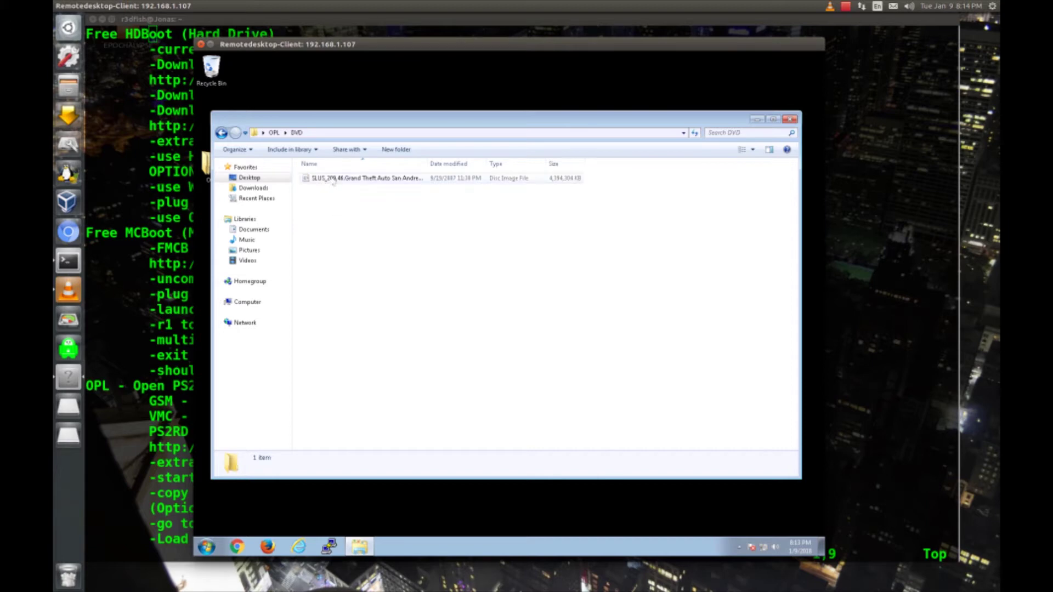
right_click(354, 180)
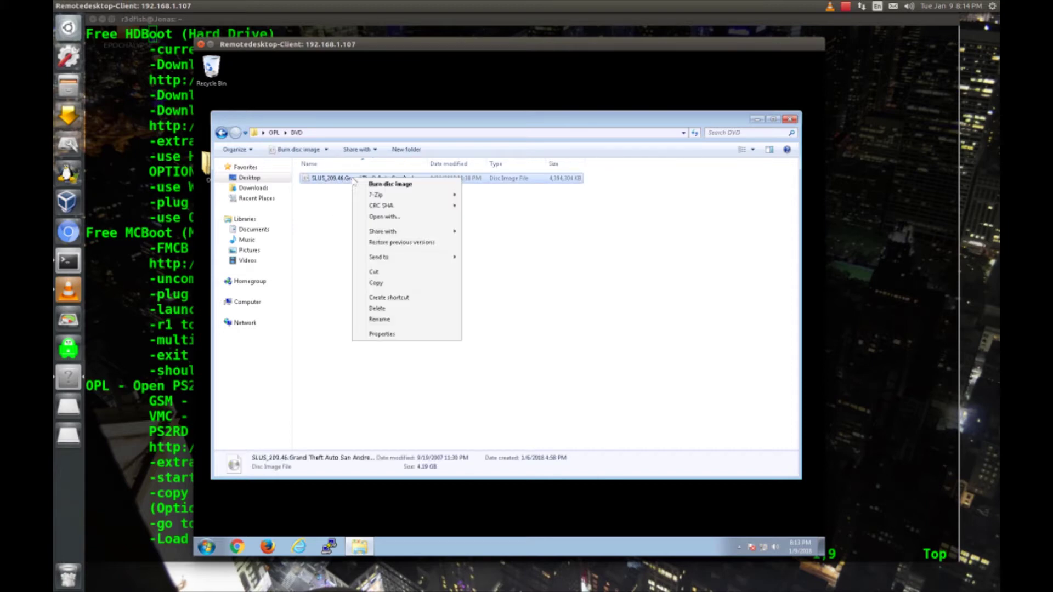
left_click(304, 219)
- Extract the WinHIIP archive in Downloads and run WinHIIP.exe as administrator
left_click(254, 188)
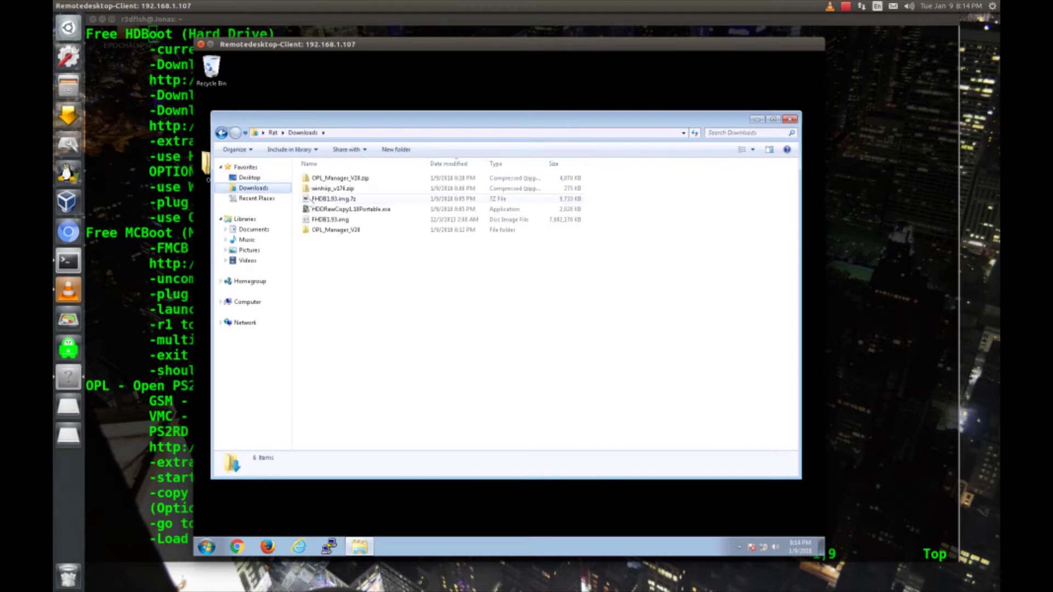
right_click(334, 189)
left_click(402, 223)
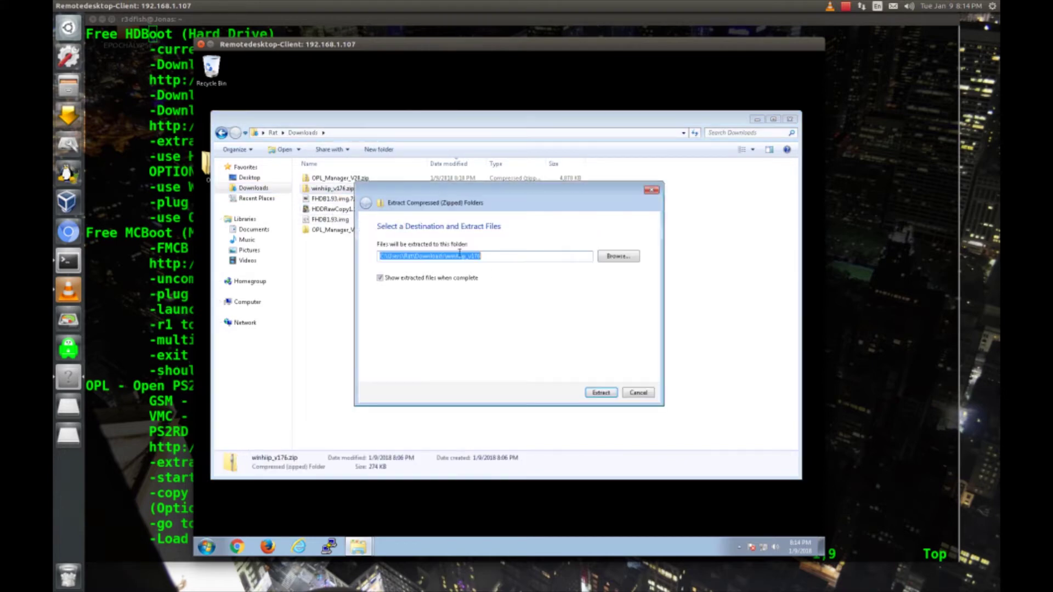
left_click(601, 392)
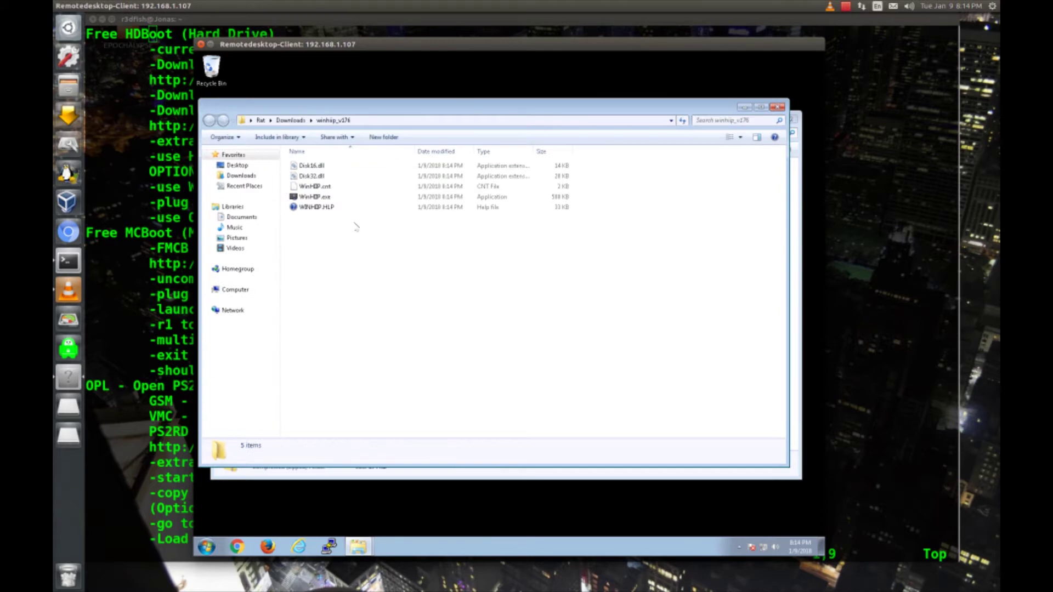
right_click(315, 196)
left_click(363, 214)
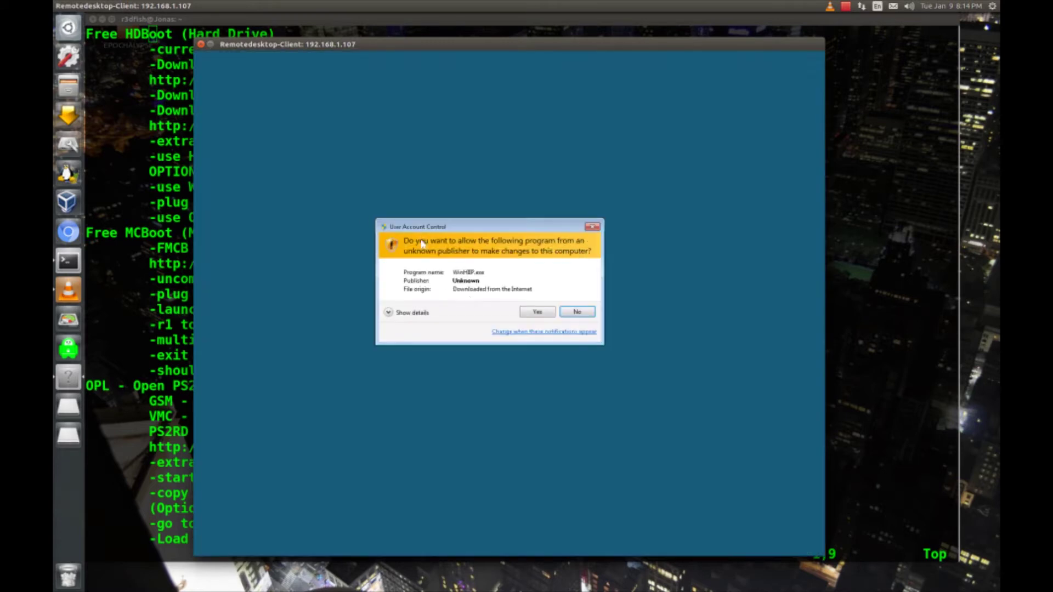
left_click(534, 313)
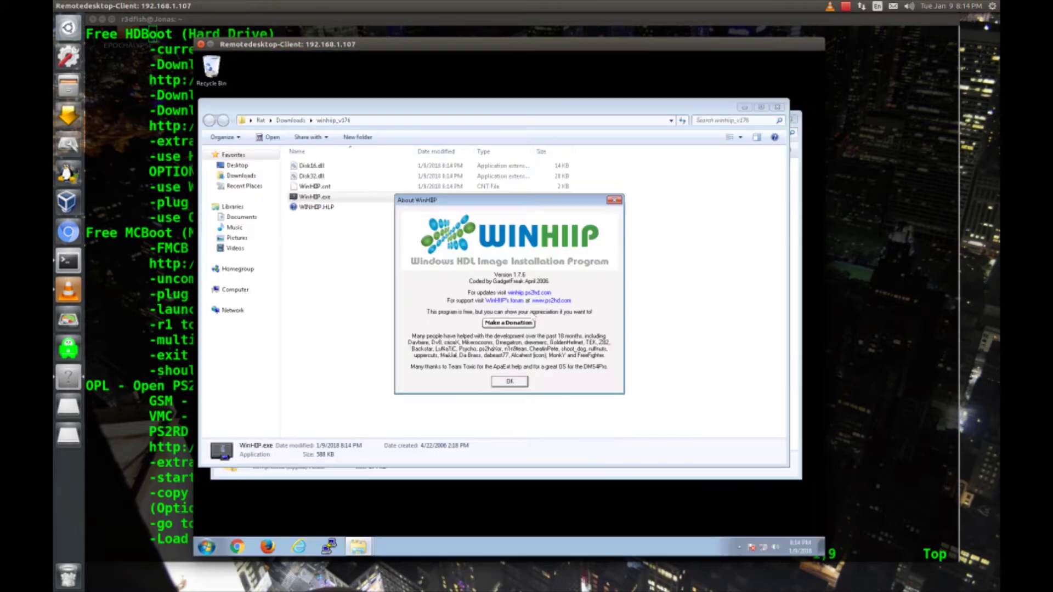
left_click(509, 382)
- Select Drive 4 (PS2) and add the SLUS GTA San Andreas disc image
left_click(390, 226)
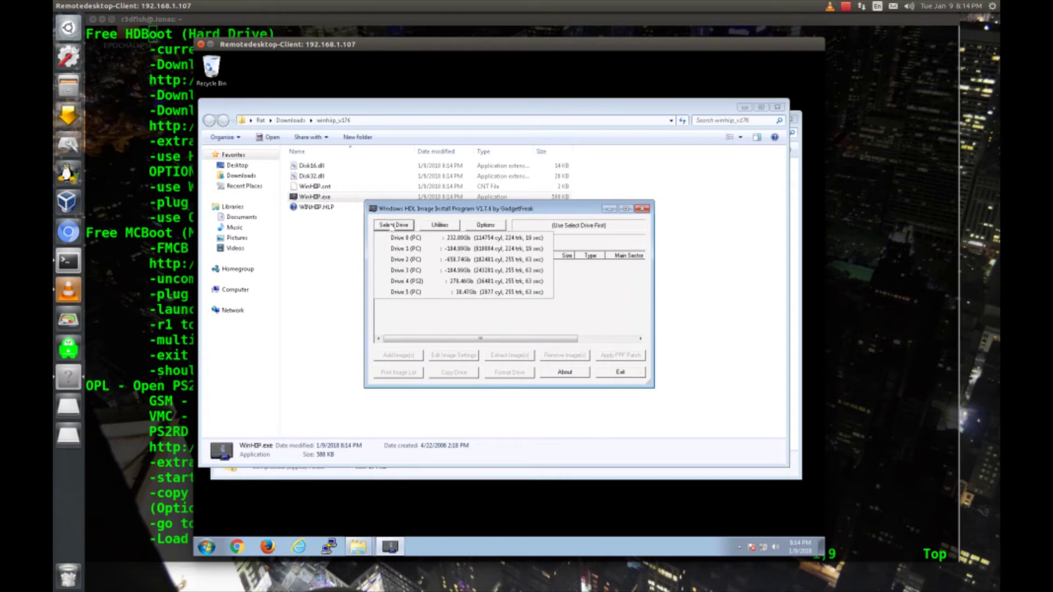
left_click(406, 280)
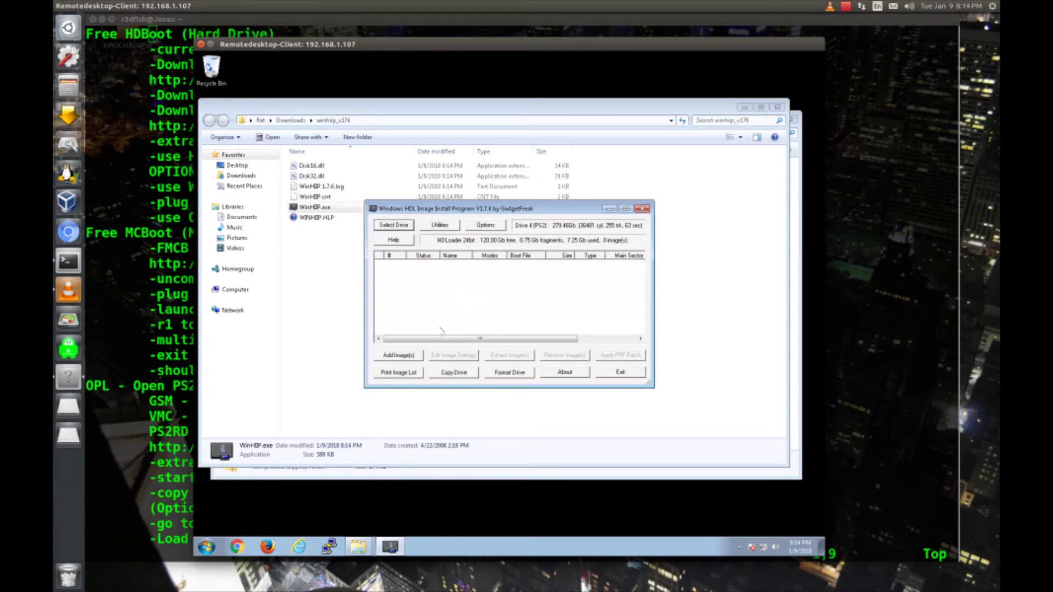
left_click(406, 356)
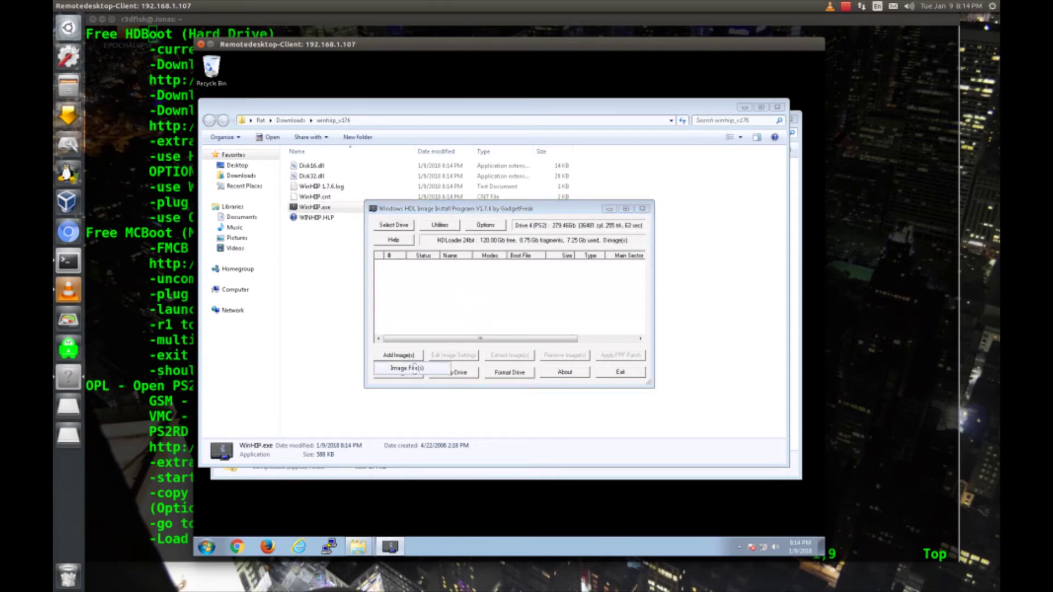
left_click(415, 368)
left_click(530, 353)
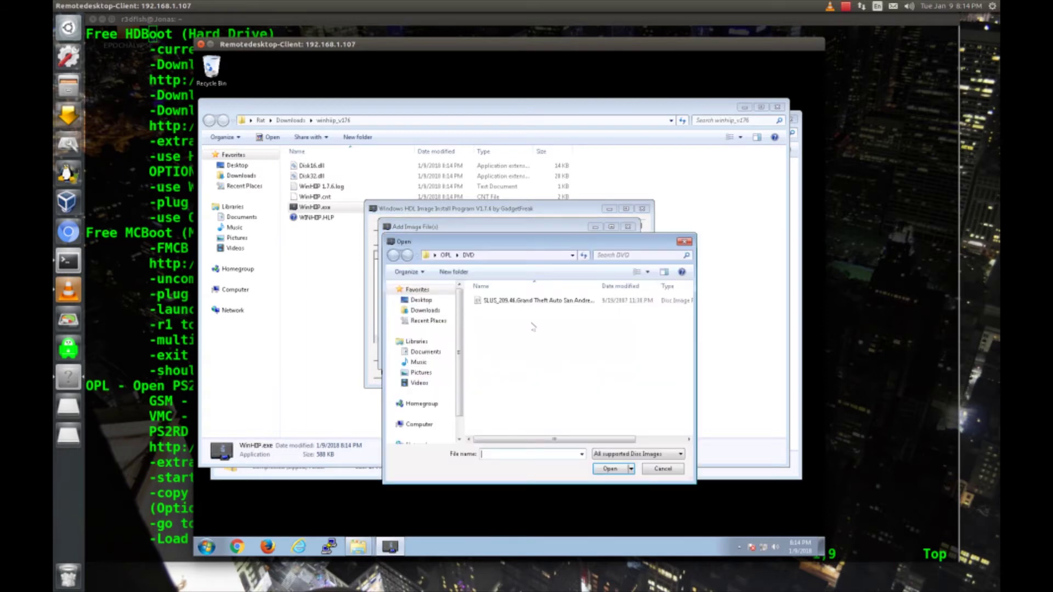
double_click(504, 302)
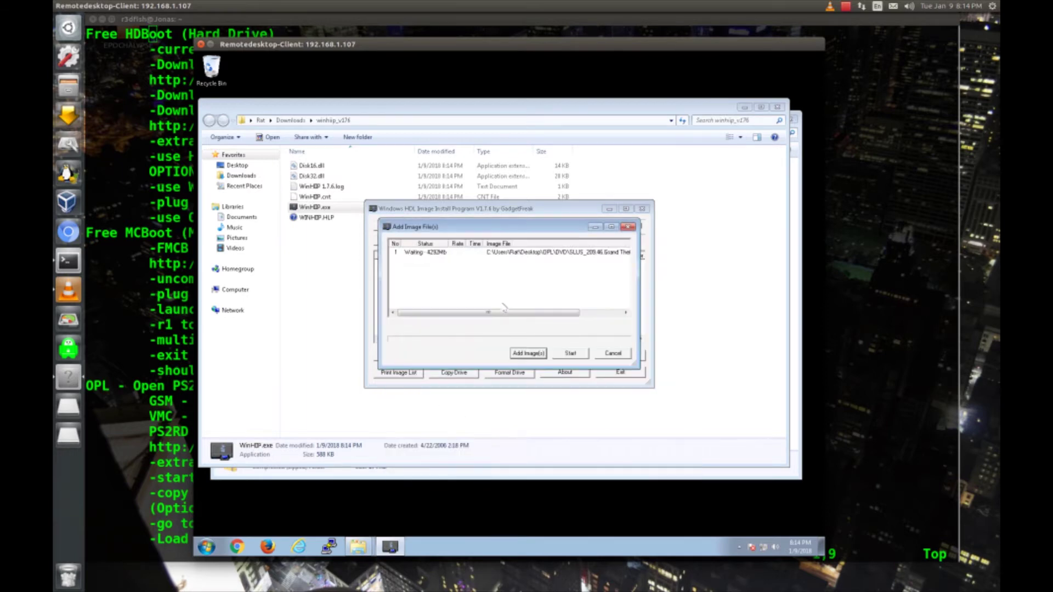
- Install the queued SLUS_209.46 image with its default settings, then exit WinHIIP
left_click(569, 354)
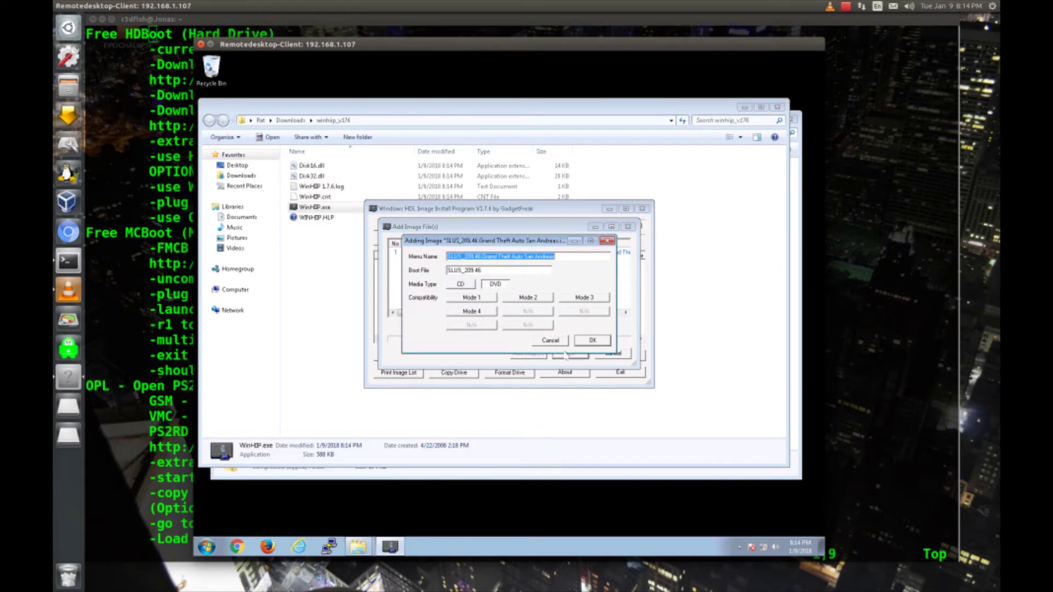
left_click(593, 340)
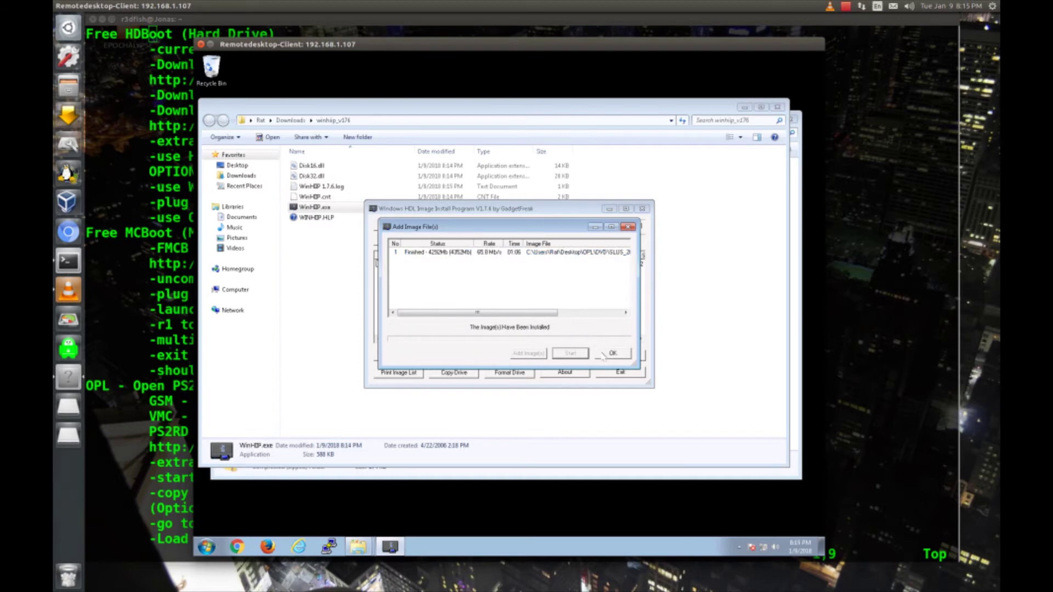
left_click(610, 354)
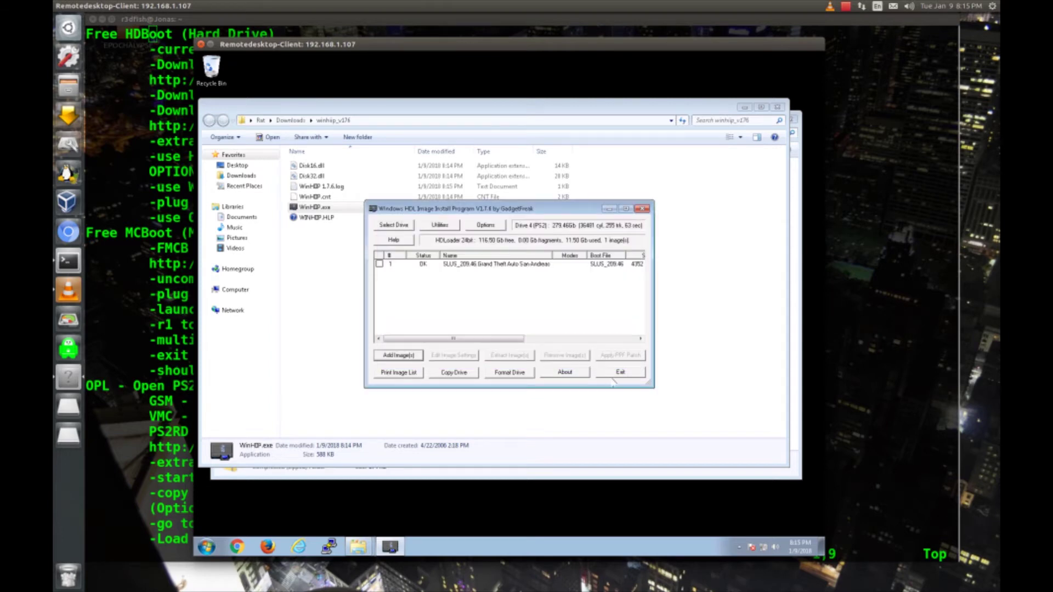
left_click(616, 375)
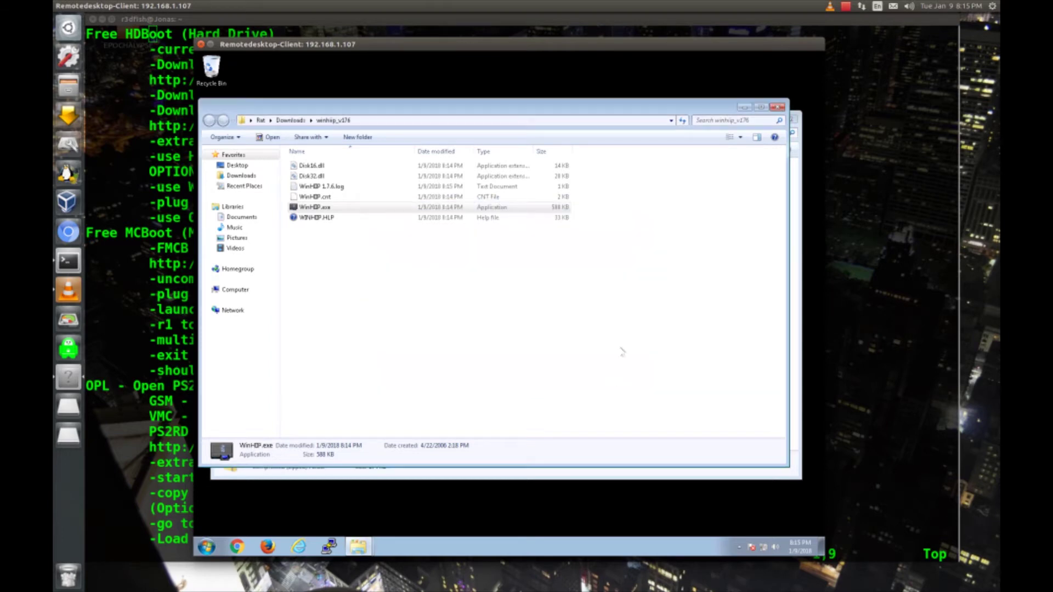
- Close the WinHIIP folder and copy the FMCB homepage link from the setup notes
left_click(784, 108)
left_click(141, 322)
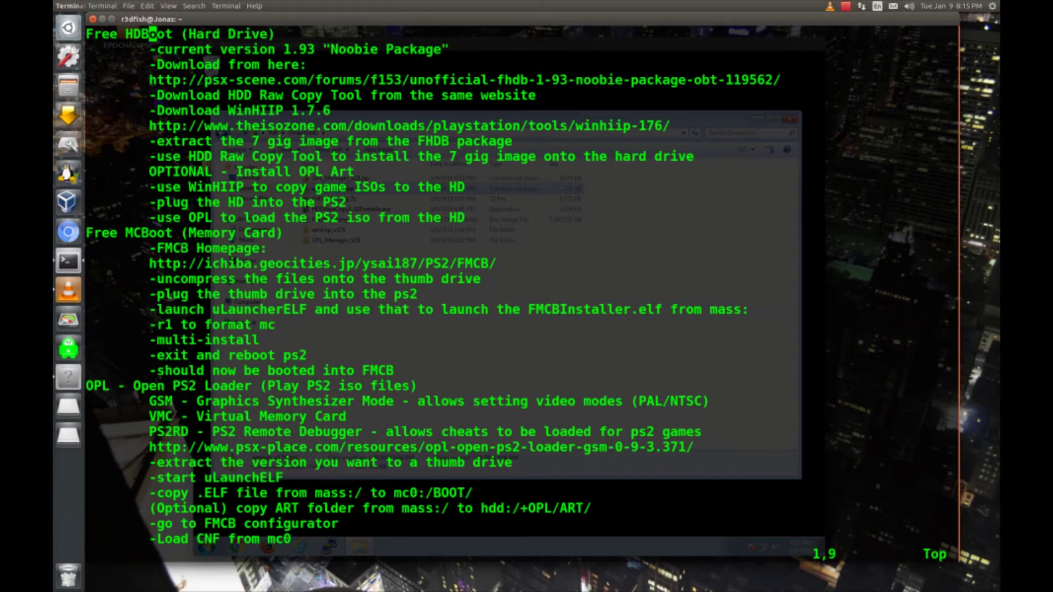
right_click(210, 264)
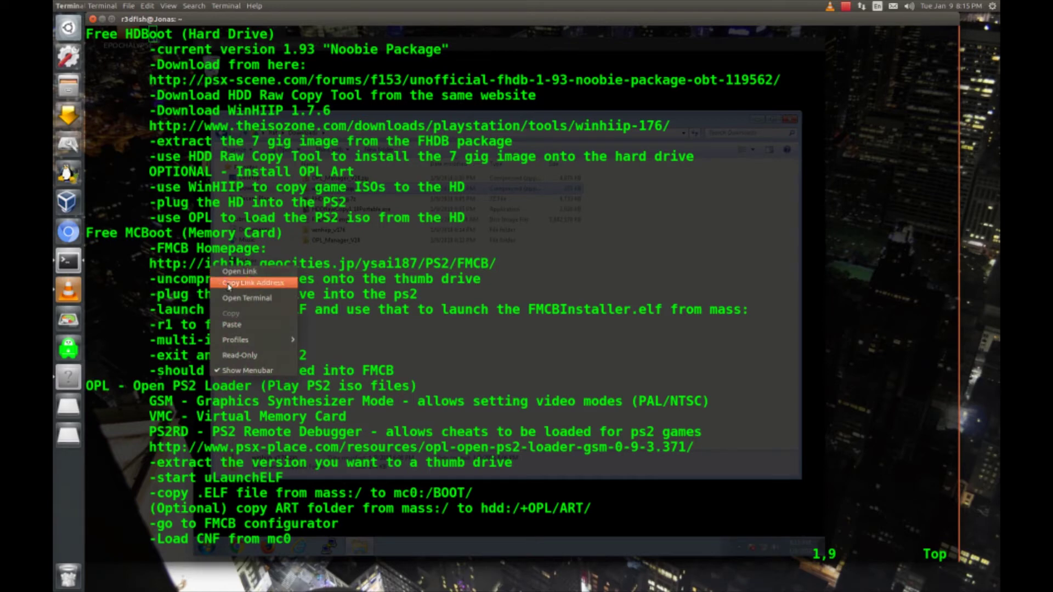
left_click(228, 286)
- Load the FMCB homepage in Chrome and download FMCB-1953-bin.7z via the MediaFire link
key("alt+Tab")
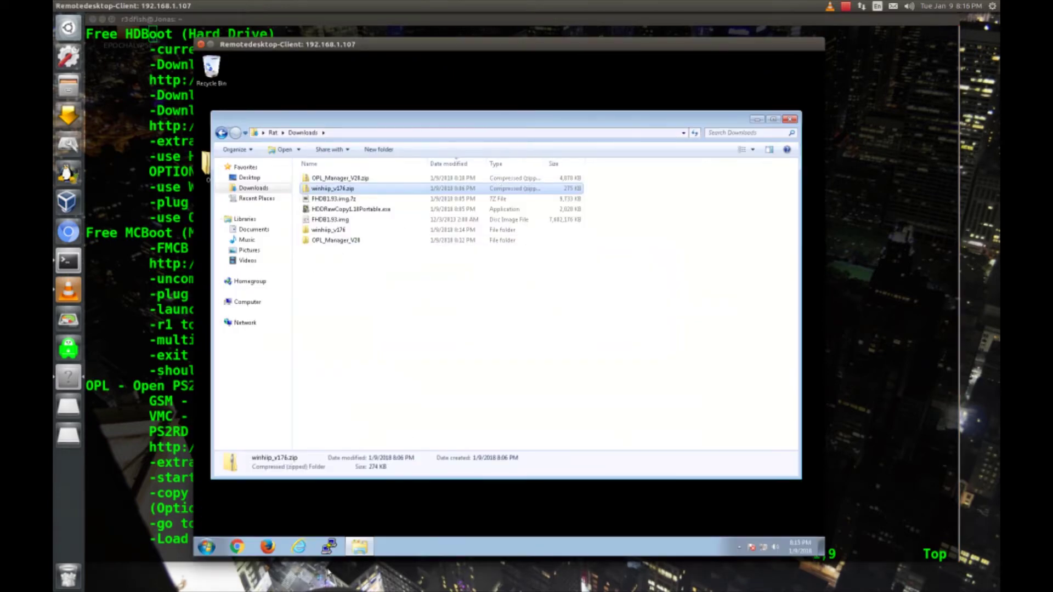
left_click(237, 547)
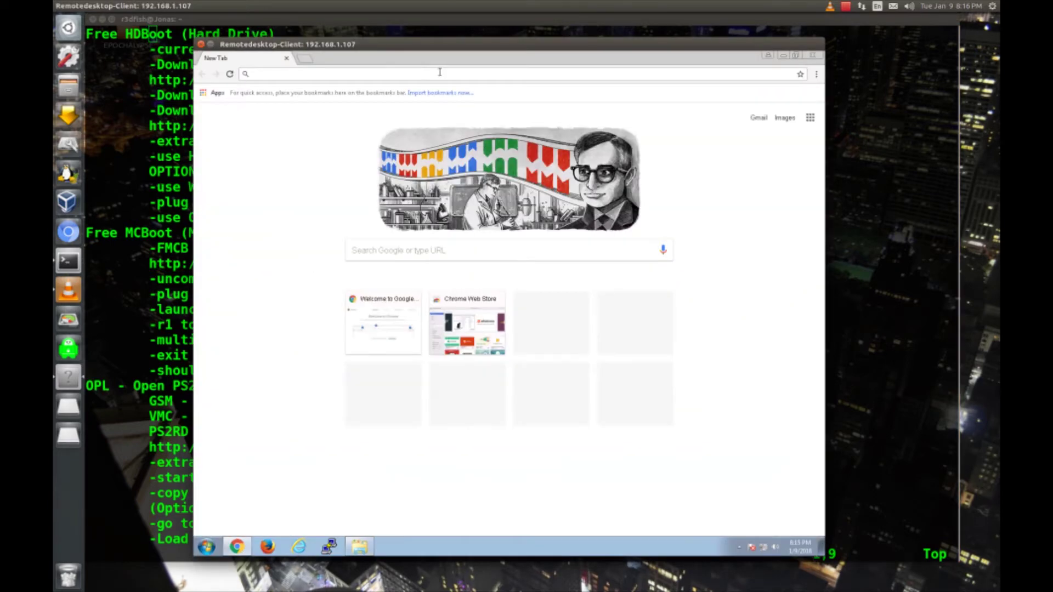
type("http://ichiba.geocities.jp/ysai187/PS2/FMCB/")
key("Return")
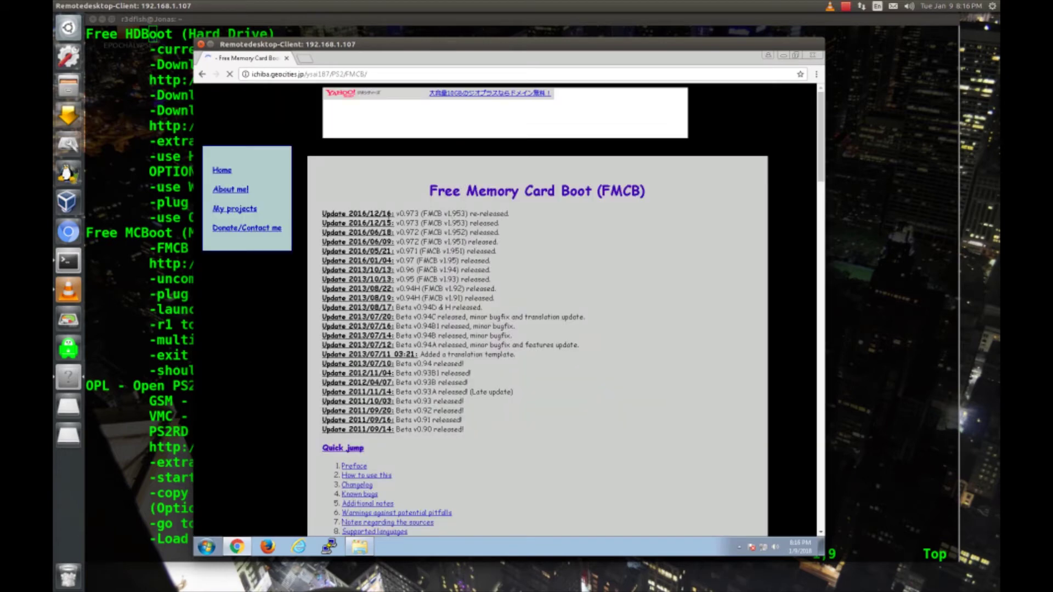
scroll(373, 282, "down", 5)
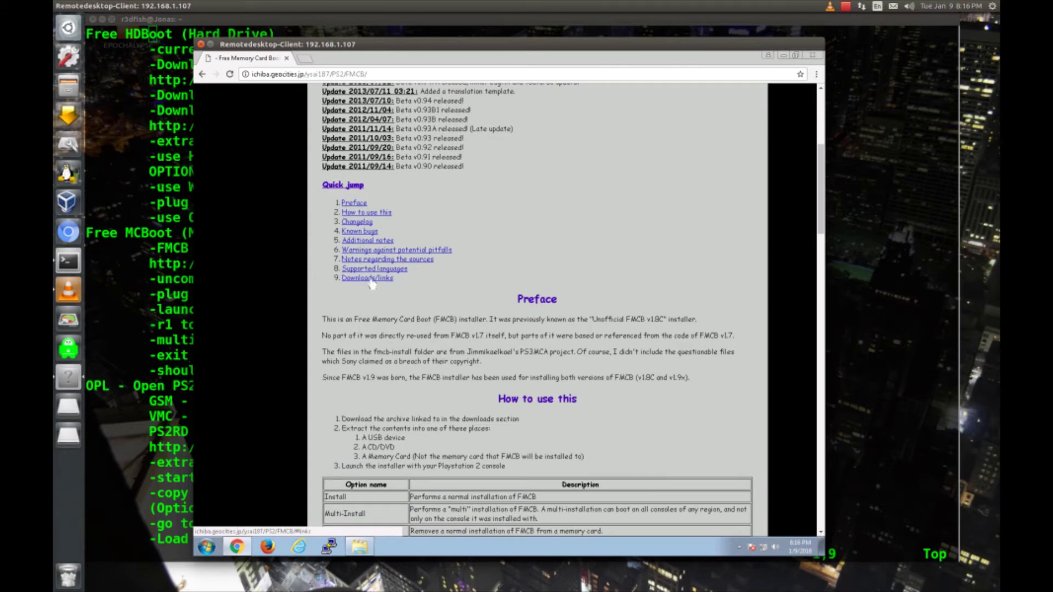
left_click(373, 283)
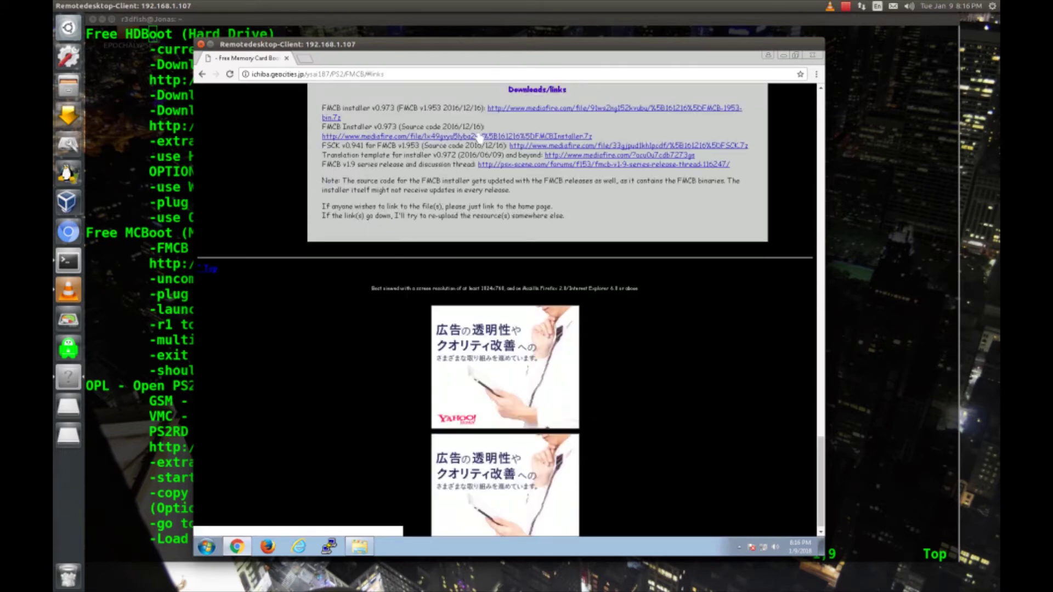
left_click(503, 109)
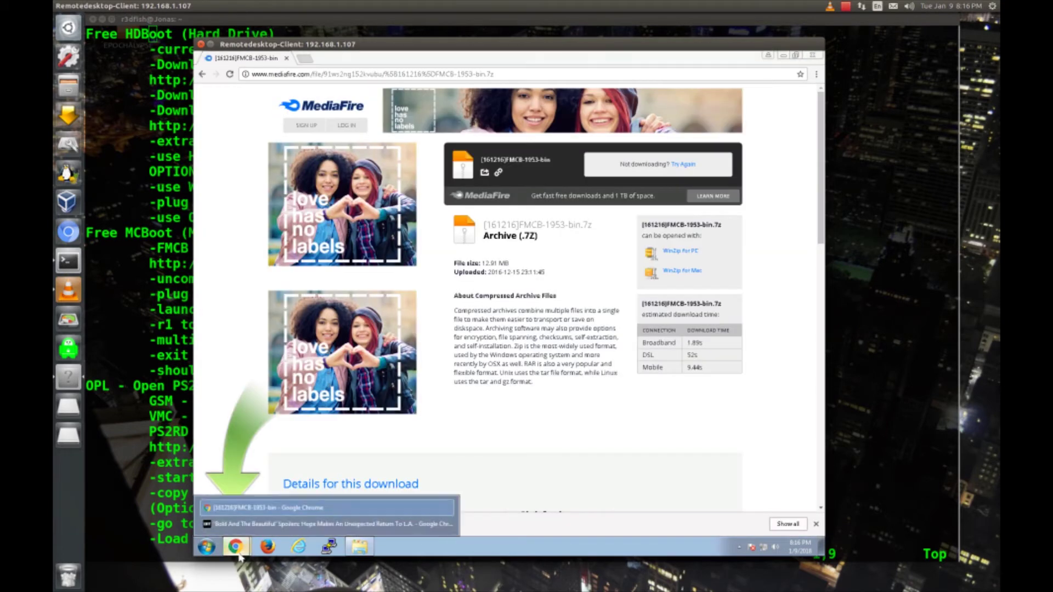
key("ctrl+w")
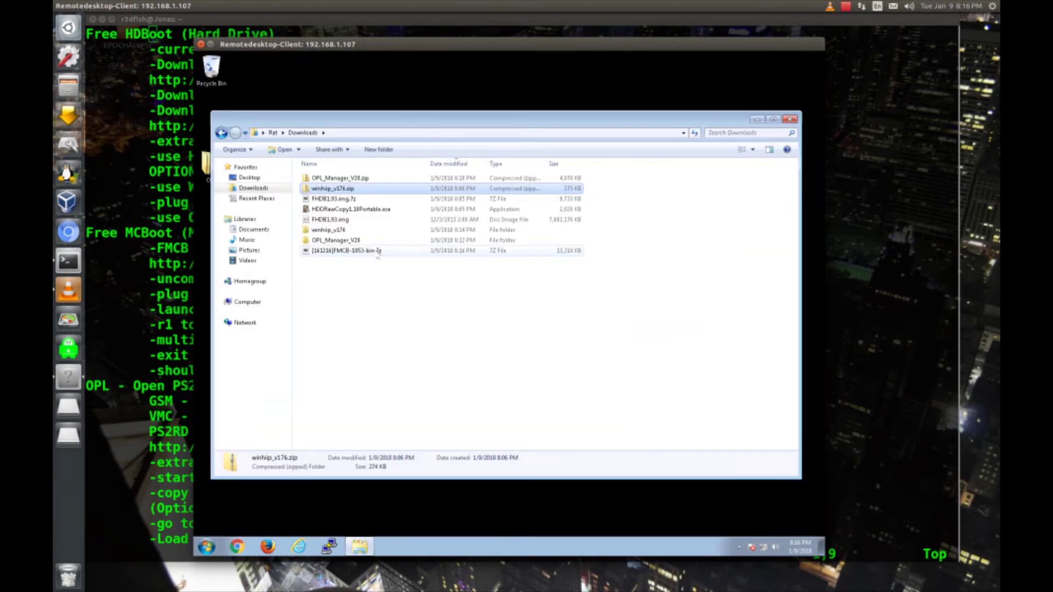
- Extract [161216]FMCB-1953-bin.7z with 7-Zip onto Removable Disk (I:) and close Downloads
right_click(376, 252)
mouse_move(454, 271)
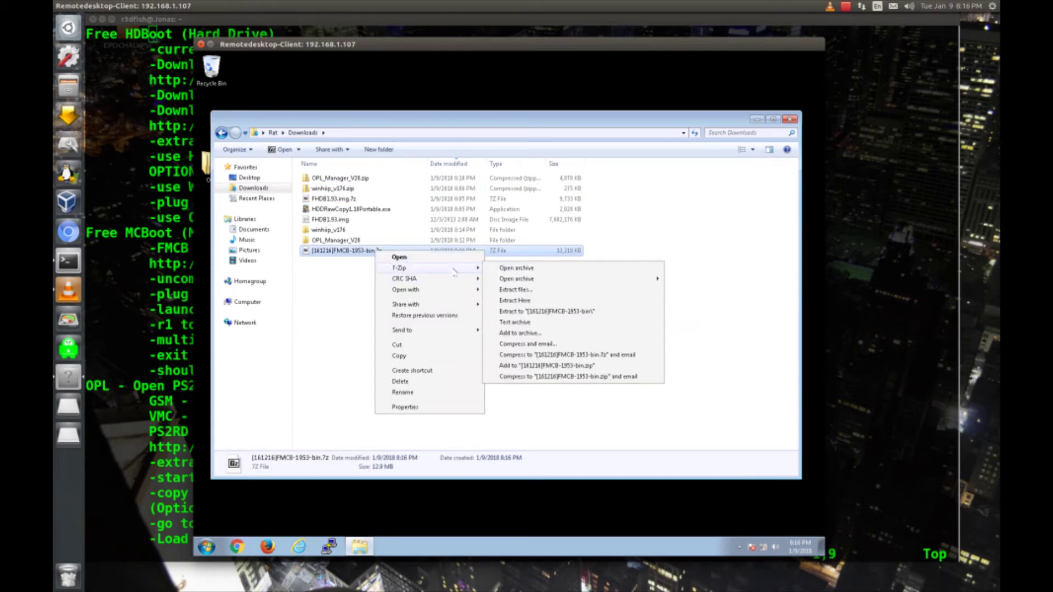
left_click(527, 289)
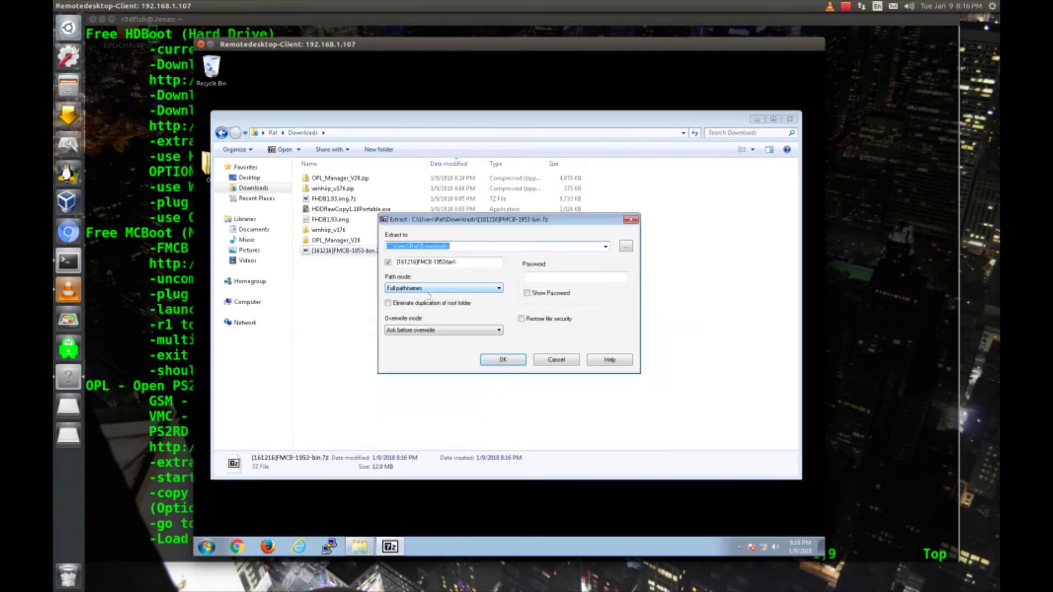
left_click(626, 246)
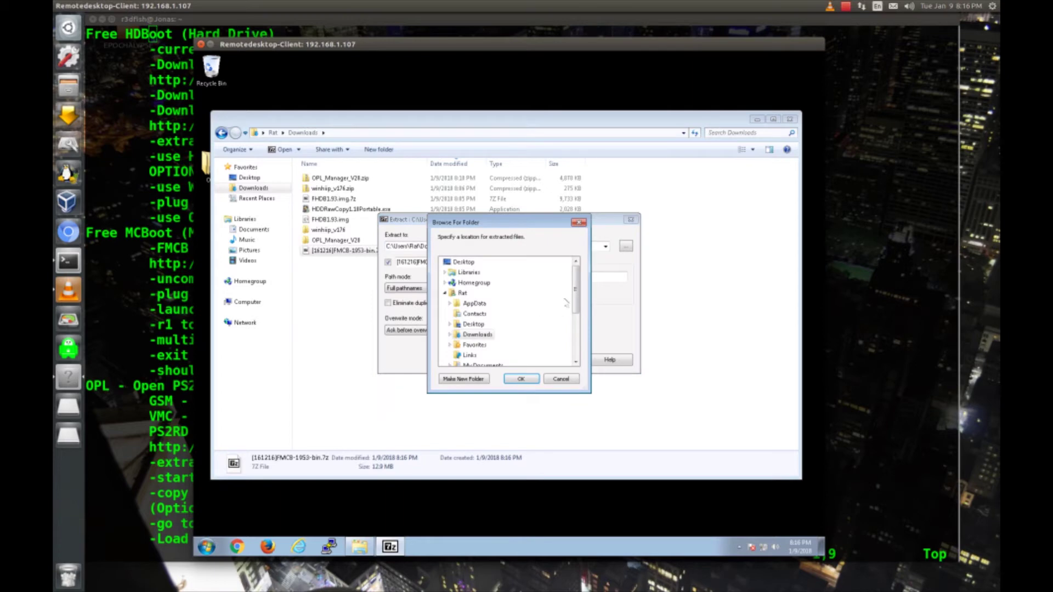
scroll(576, 296, "down", 3)
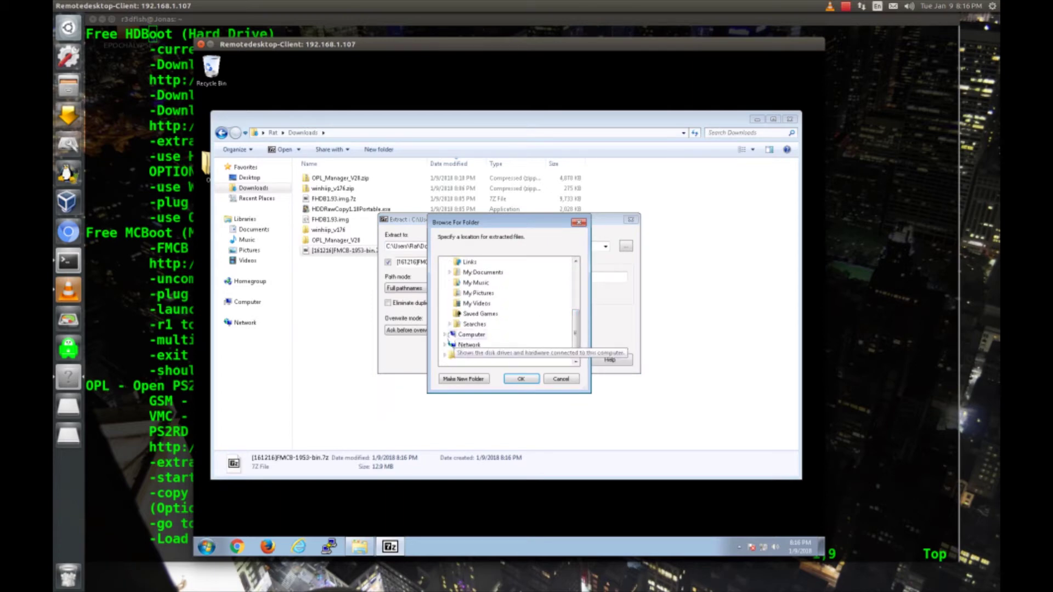
left_click(446, 335)
left_click(529, 355)
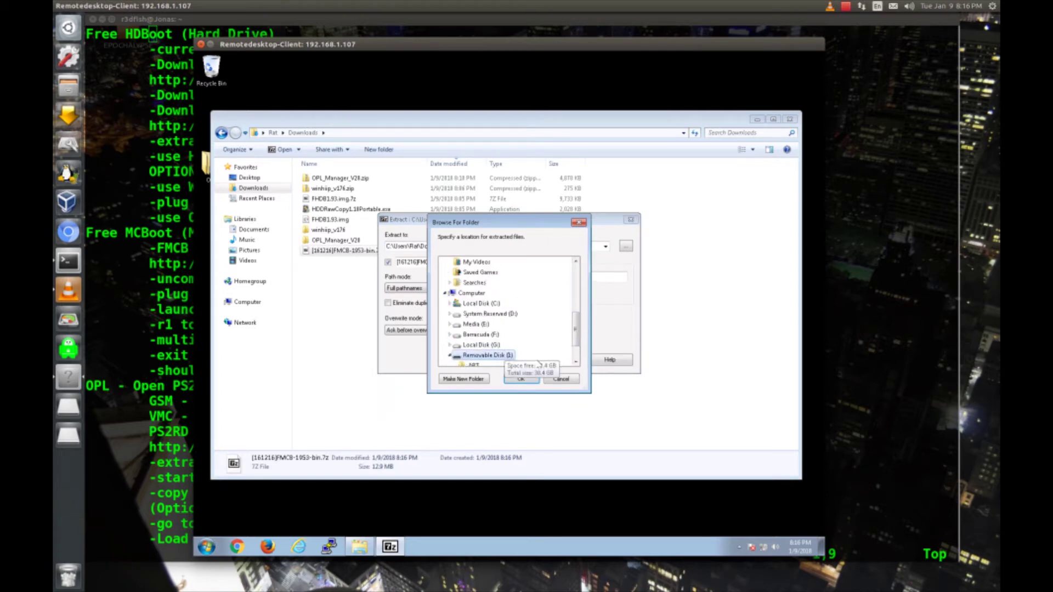
left_click(535, 380)
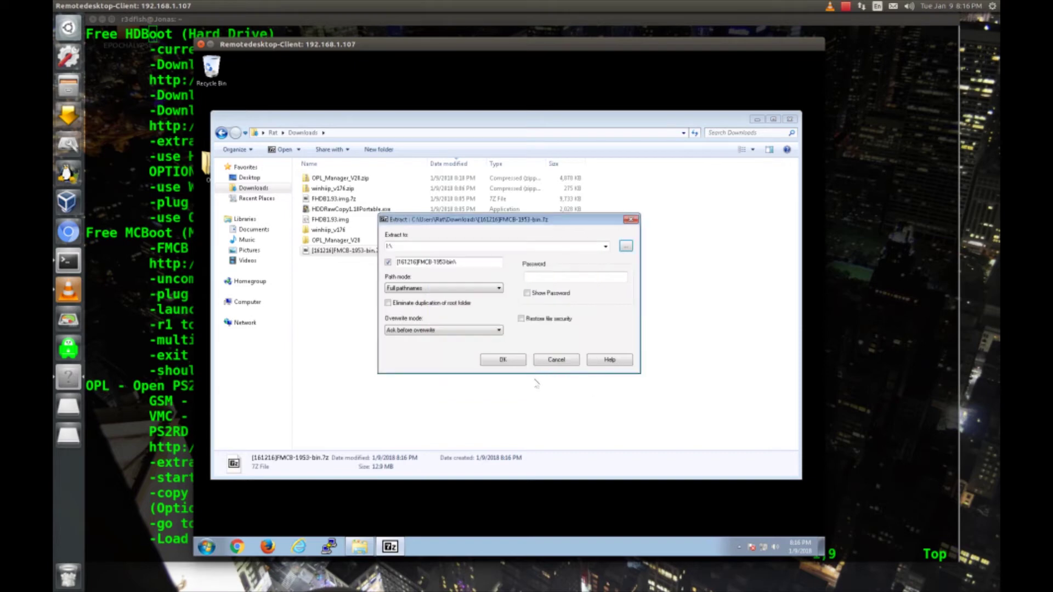
left_click(503, 360)
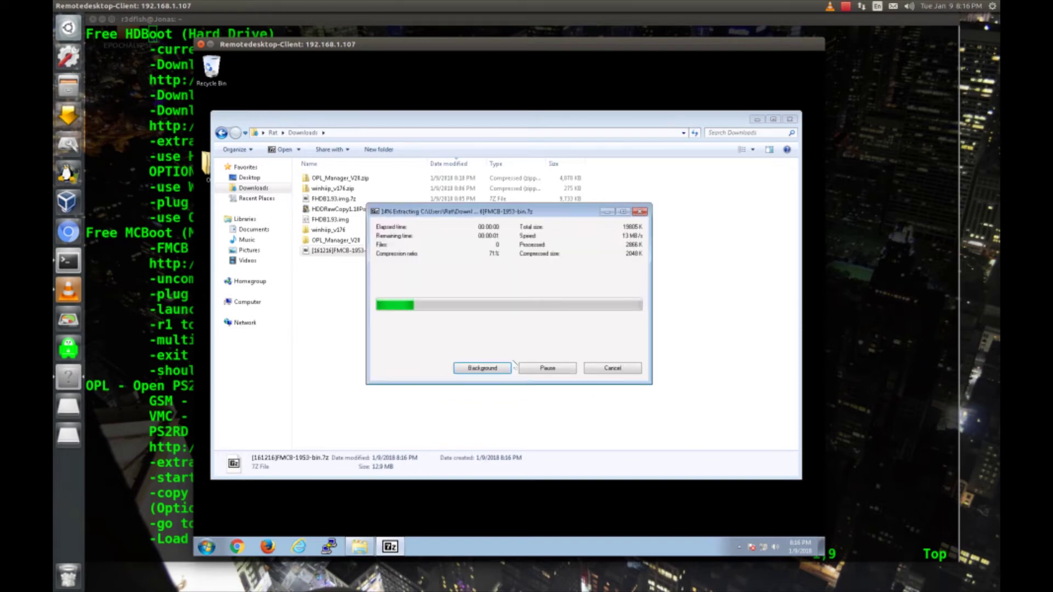
left_click(790, 120)
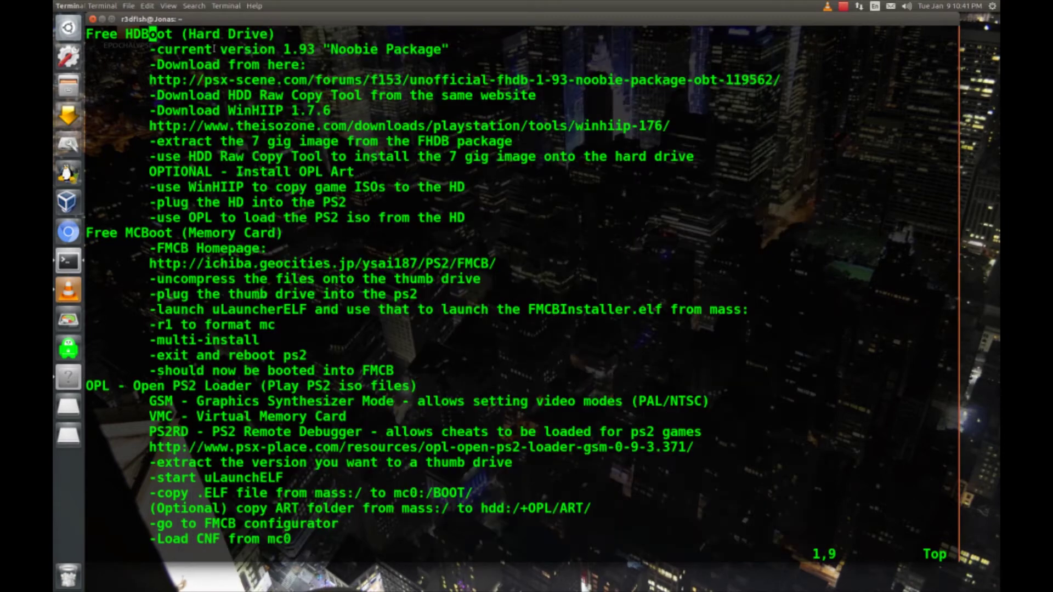
- Hide the remote desktop to view the PS2's Free HDBoot 1.93 menu in VLC, then raise the notes
left_click(127, 300)
left_click(68, 291)
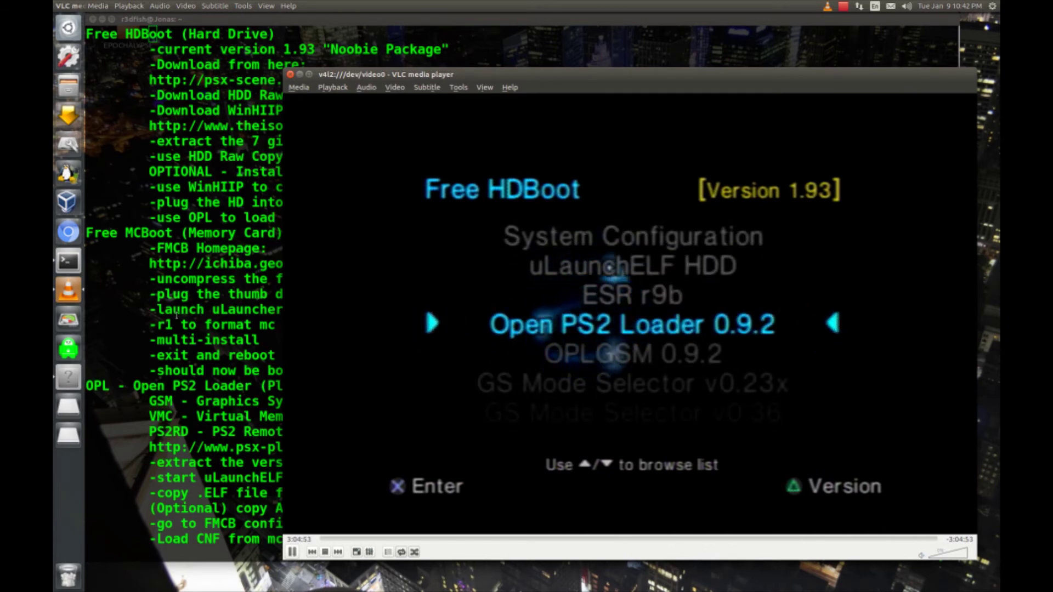
left_click(131, 290)
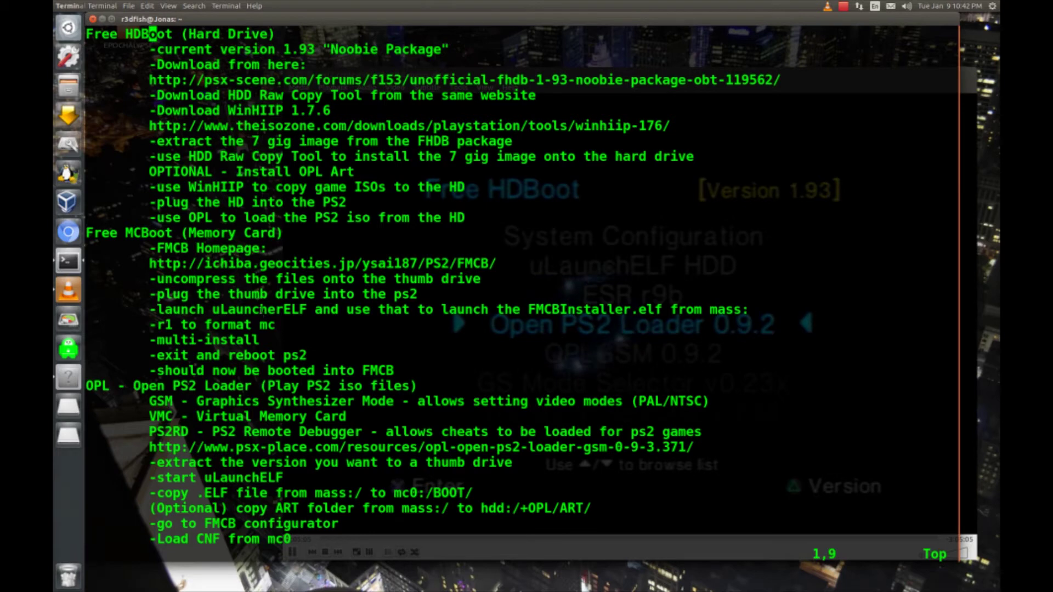
- Highlight uLauncherELF and FMCBInstaller.elf in the vim notes, then return to the PS2 capture
double_click(262, 310)
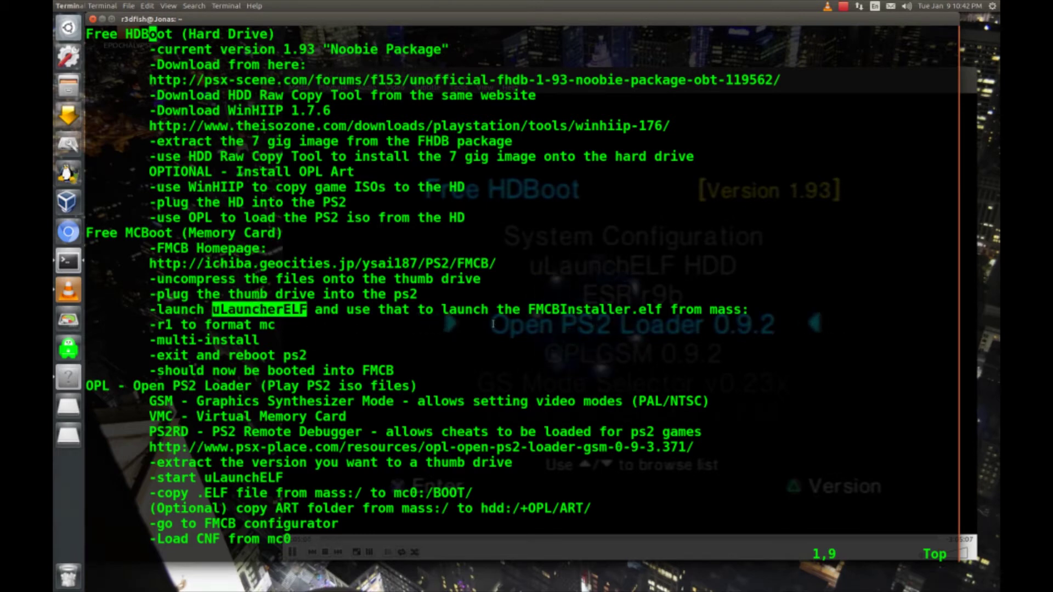
double_click(579, 310)
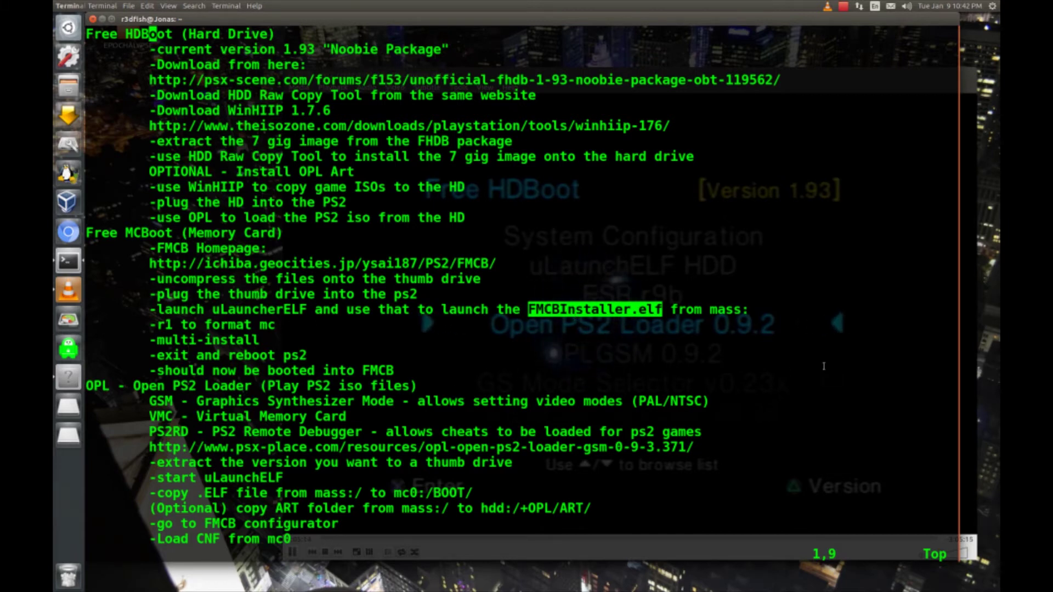
key("alt+Tab")
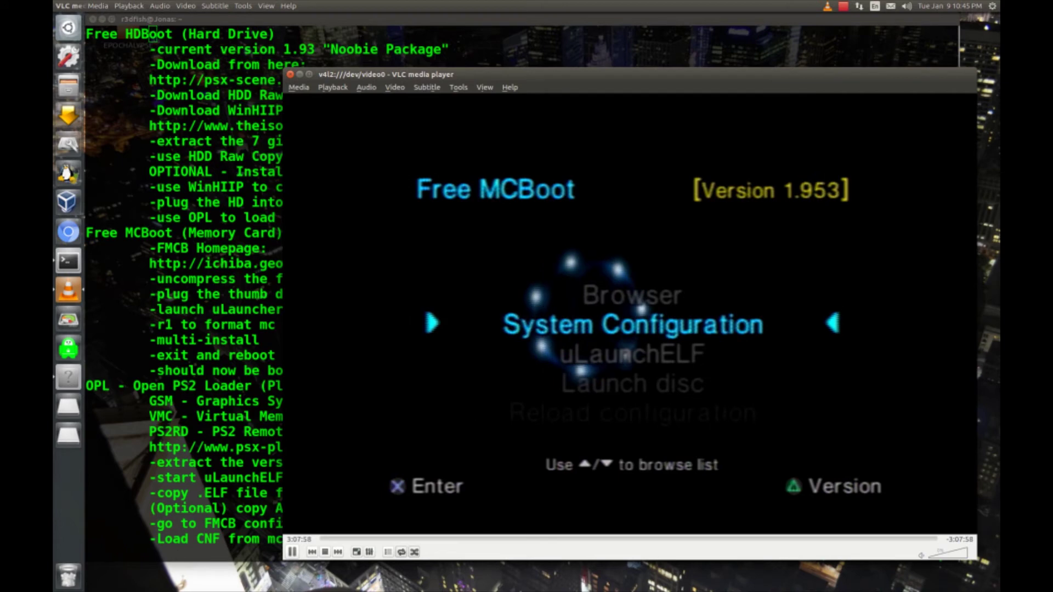
- Raise the vim setup notes over the Free MCBoot 1.953 capture
left_click(149, 431)
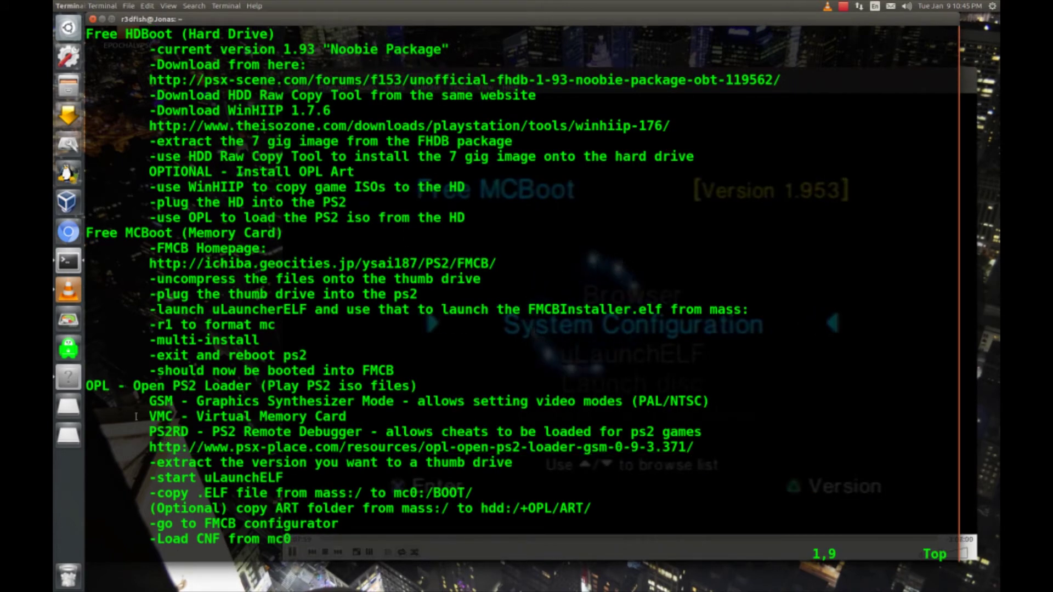
- Scroll the vim notes down to the OPL - Open PS2 Loader ART section
triple_click(163, 386)
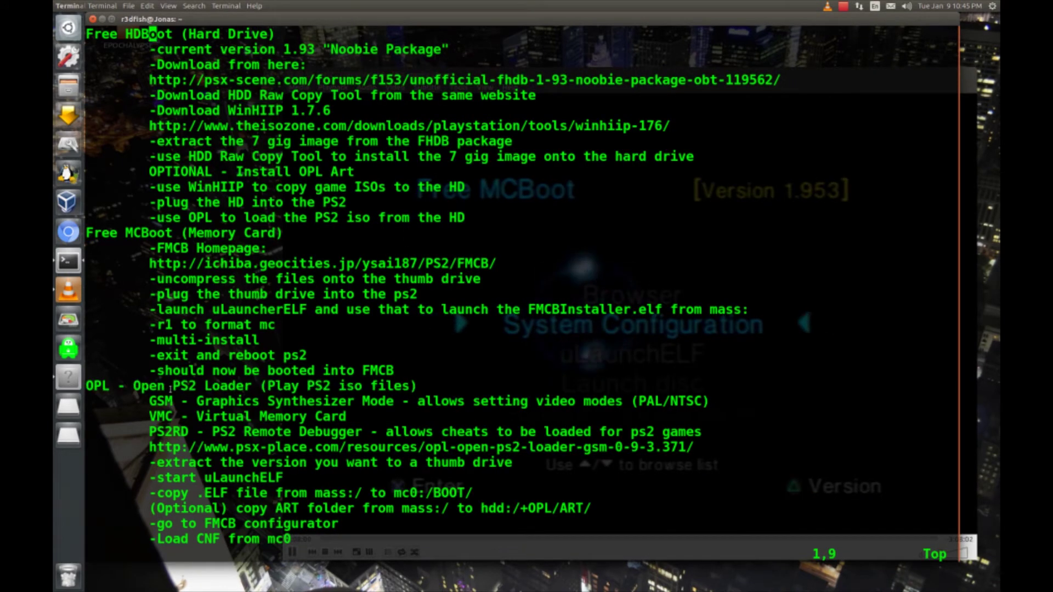
left_click(192, 433)
key("Down")
key("Down")
key("Down")
key("Down")
key("Down")
key("Down")
key("Down")
key("Down")
key("Down")
key("Down")
key("Down")
key("Down")
key("Down")
key("Down")
key("Down")
key("Down")
key("Down")
key("Down")
key("Down")
key("Down")
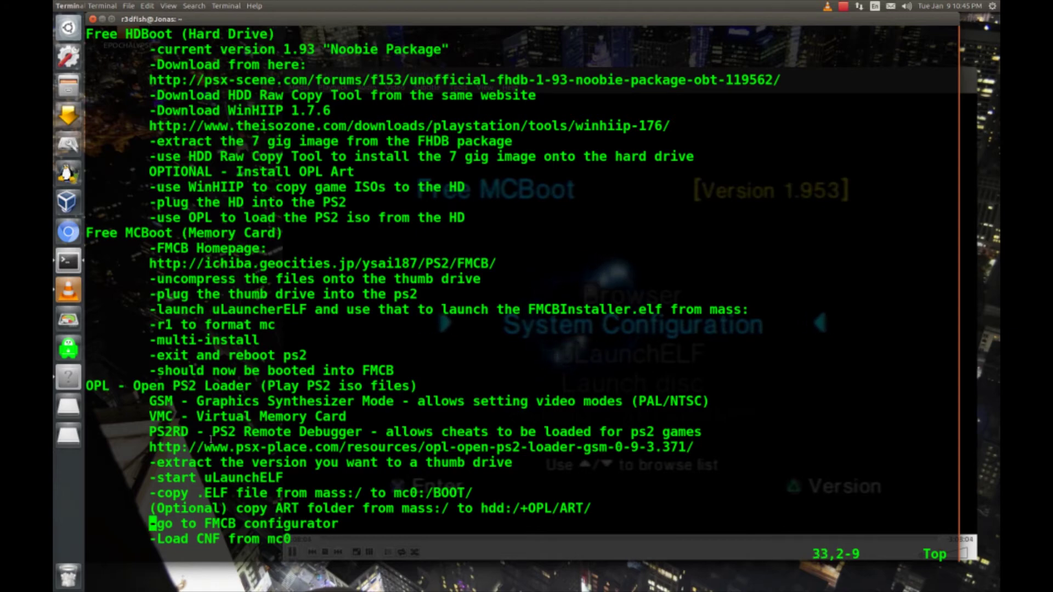
key("Down")
key("Down")
key("Down")
key("Down")
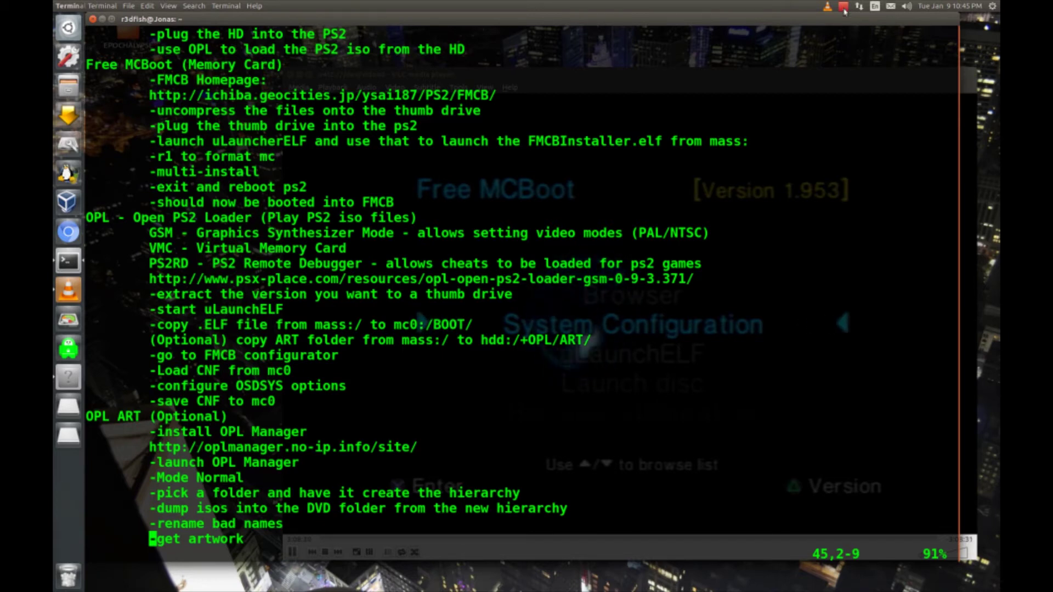
triple_click(356, 217)
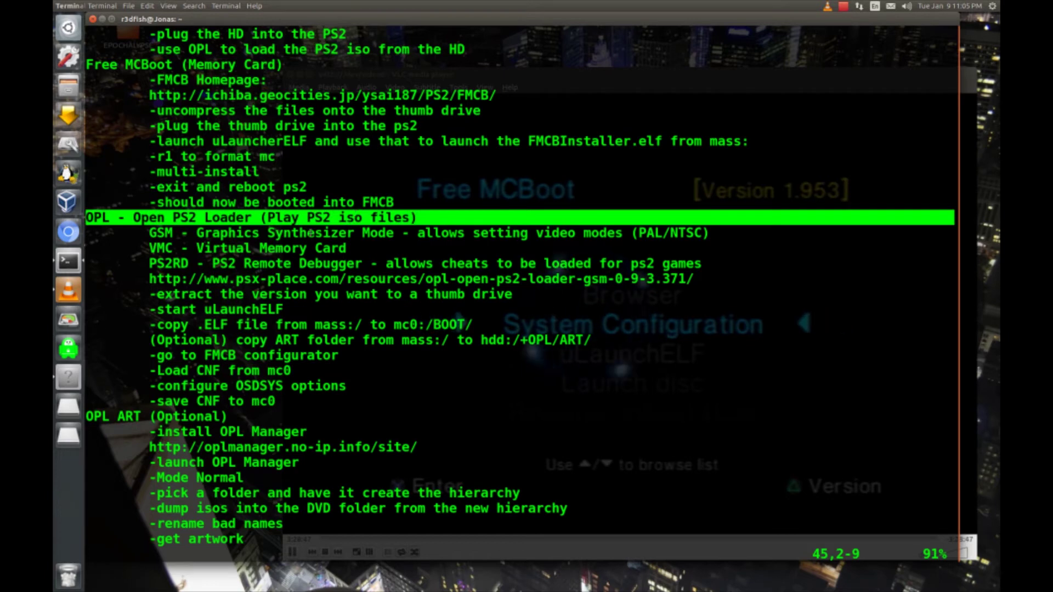
left_click(228, 237)
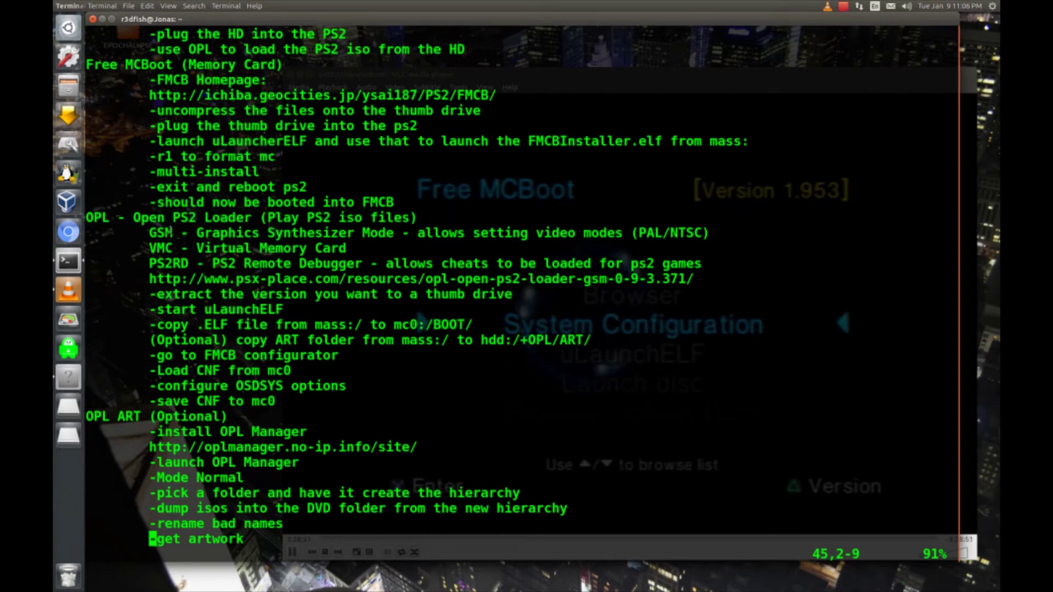
- Highlight GSM, VMC and PS2RD, then bring up actions for the psx-place OPL link
left_click_drag(149, 232, 175, 233)
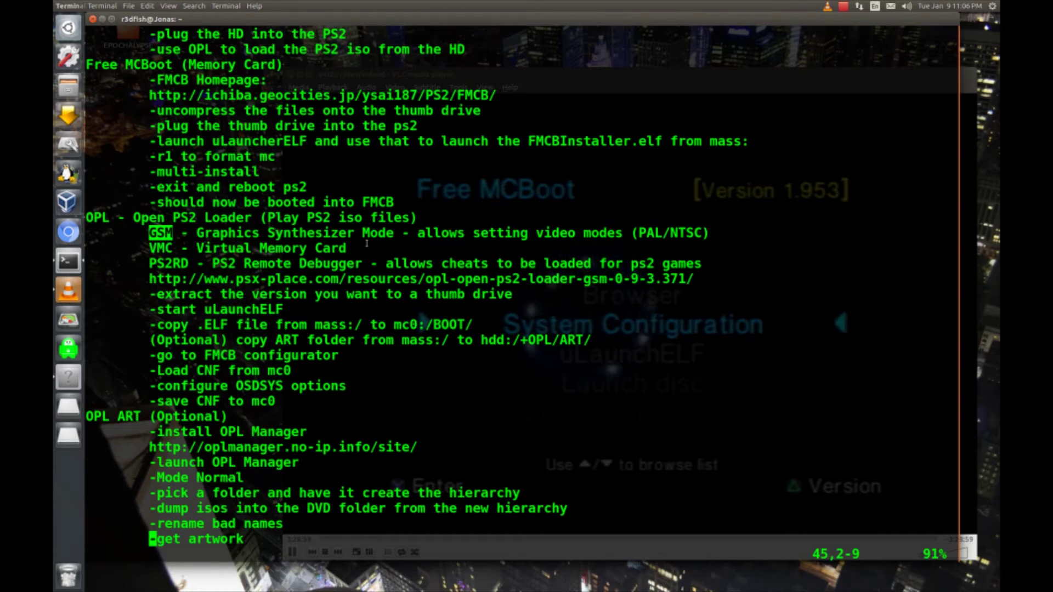
double_click(161, 248)
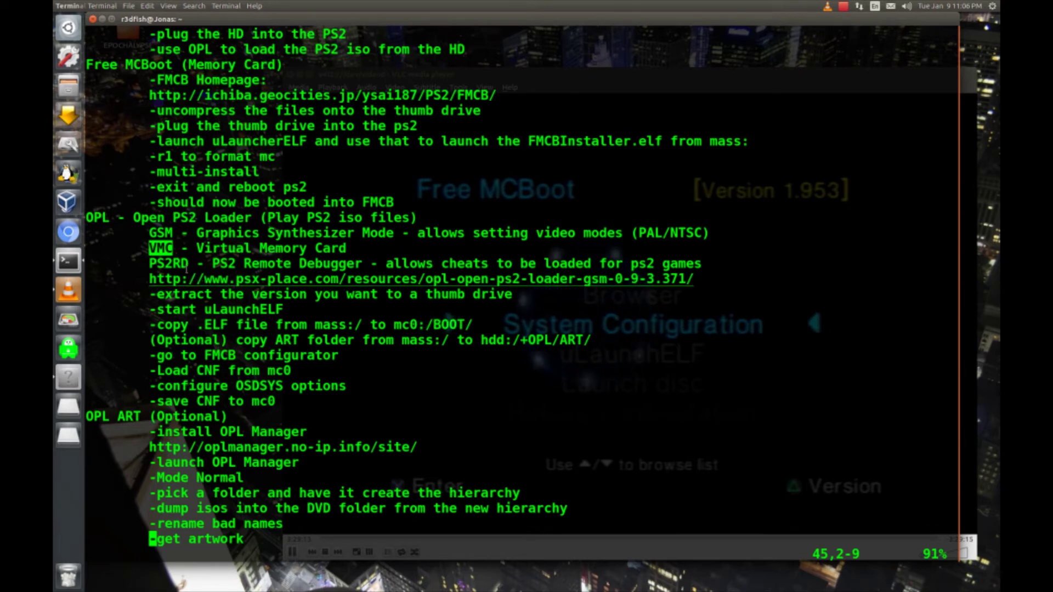
double_click(168, 264)
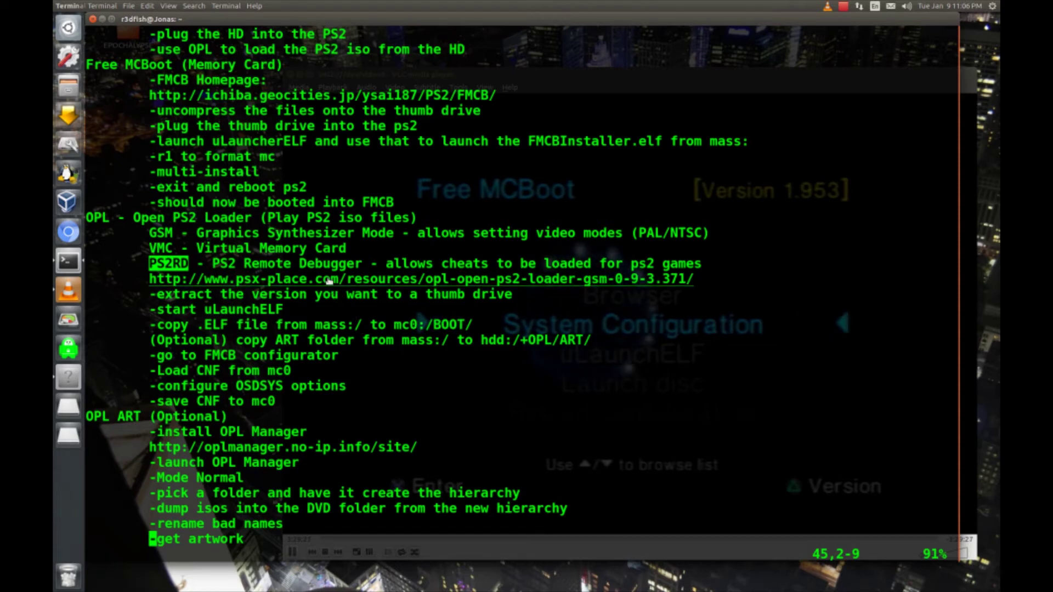
right_click(329, 281)
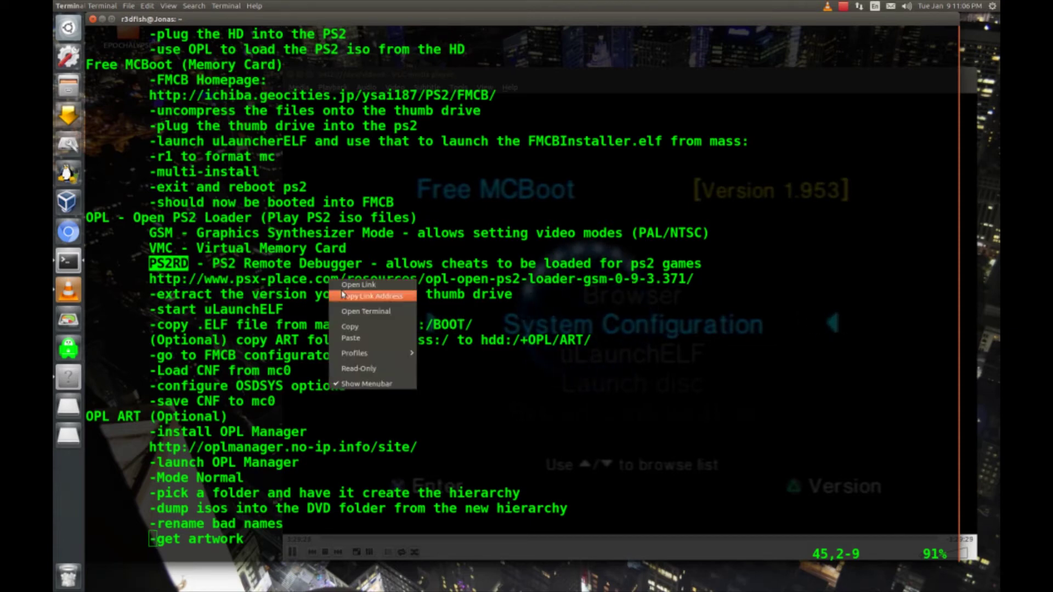
- Copy the psx-place link and download OPL (Open PS2 Loader & GSM) 0.9.3 in Chrome, then close it
left_click(346, 301)
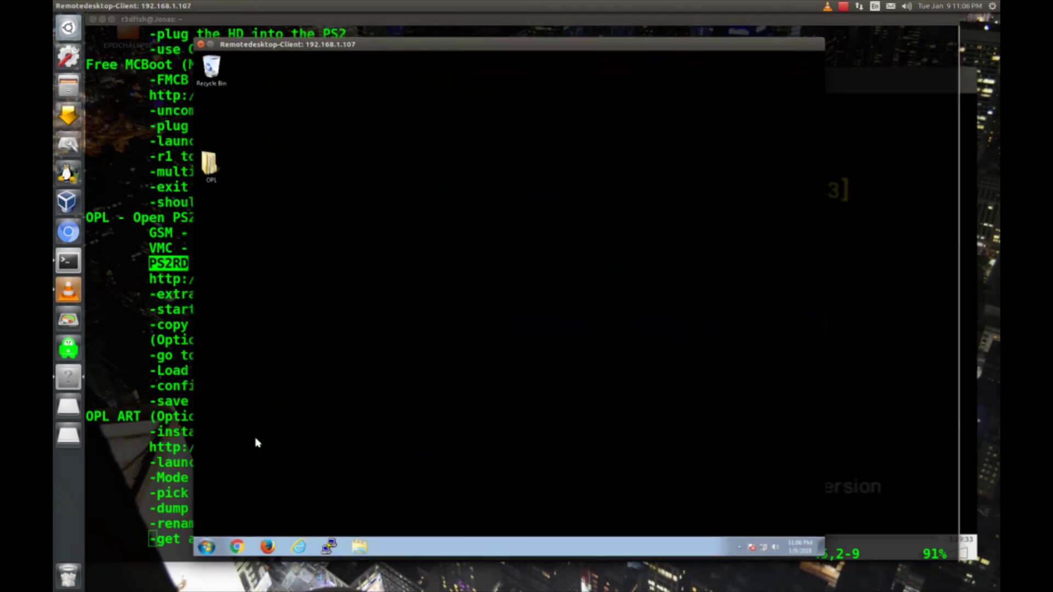
left_click(244, 544)
type("www.psx-place.com/resources/opl-open-ps2-loader-gsm-0-9-3.371/")
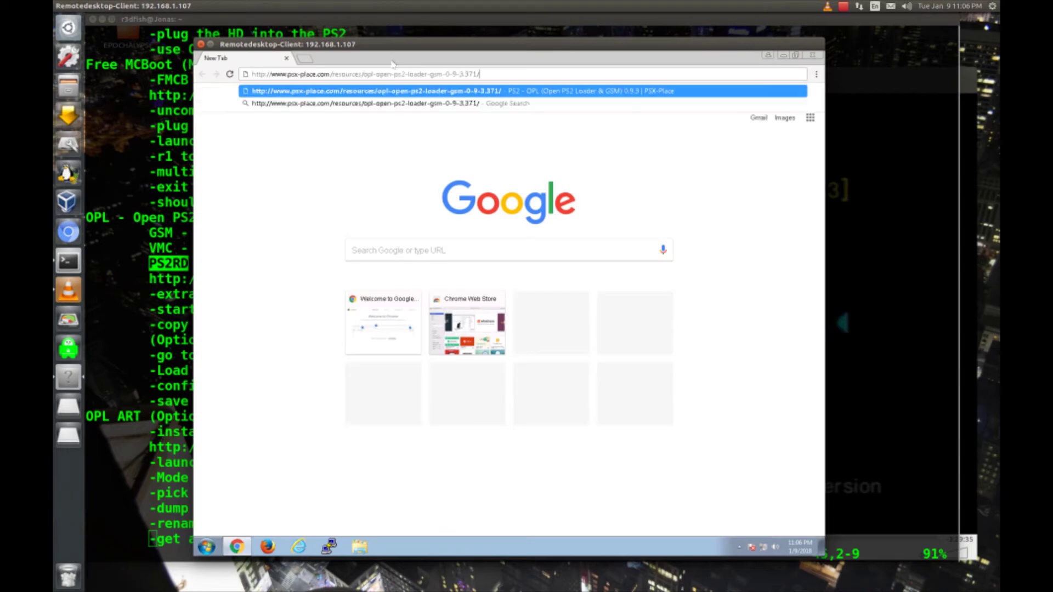
key("Return")
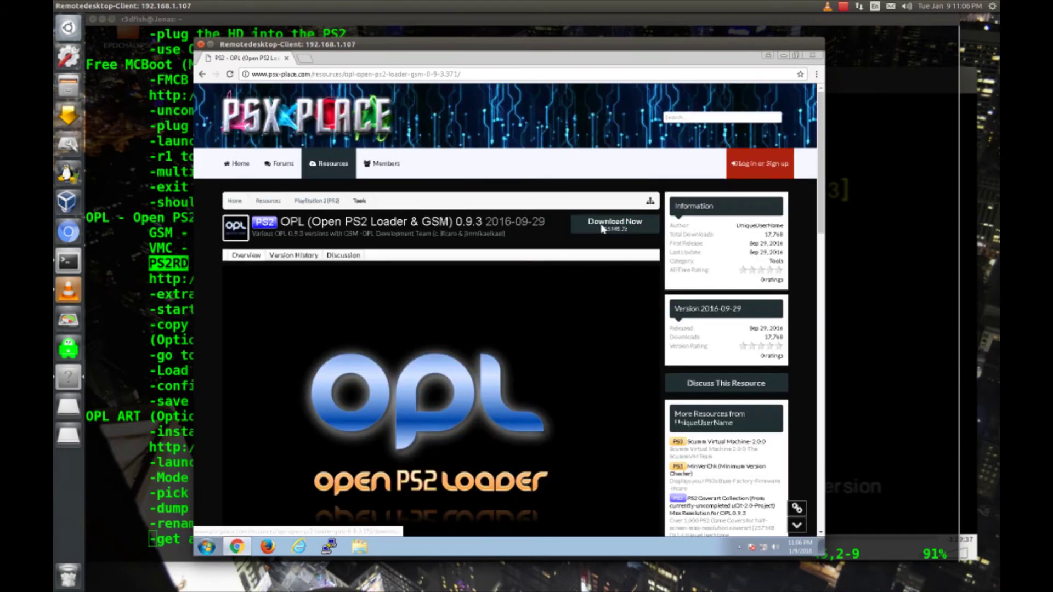
left_click(603, 228)
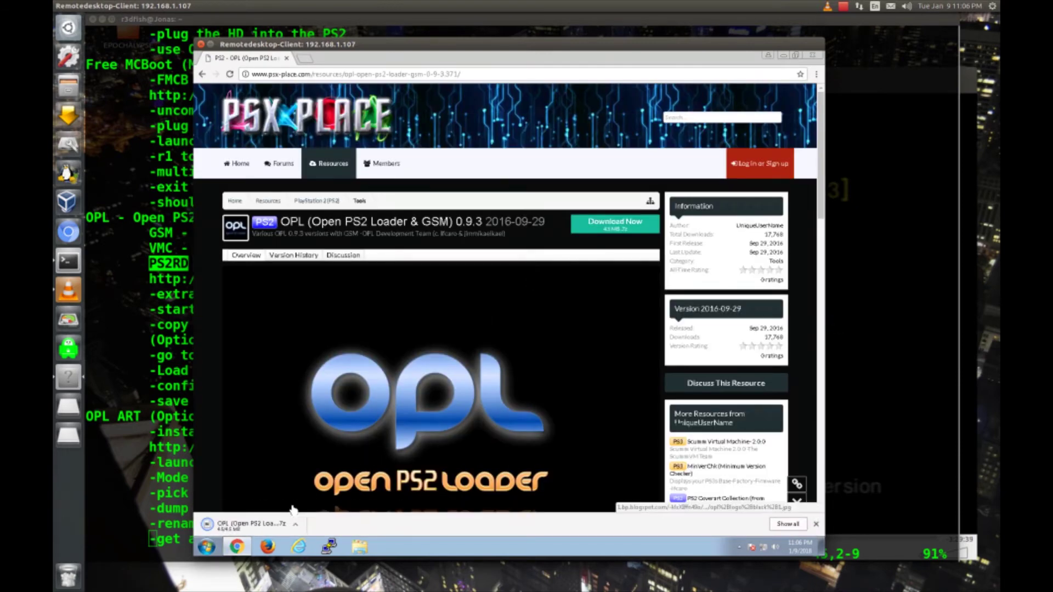
left_click(813, 55)
- Open the OPL 0.9.3 archive from Downloads and select OPL 0.9.3 (VMC+GSM+PS2RD).ELF
left_click(358, 546)
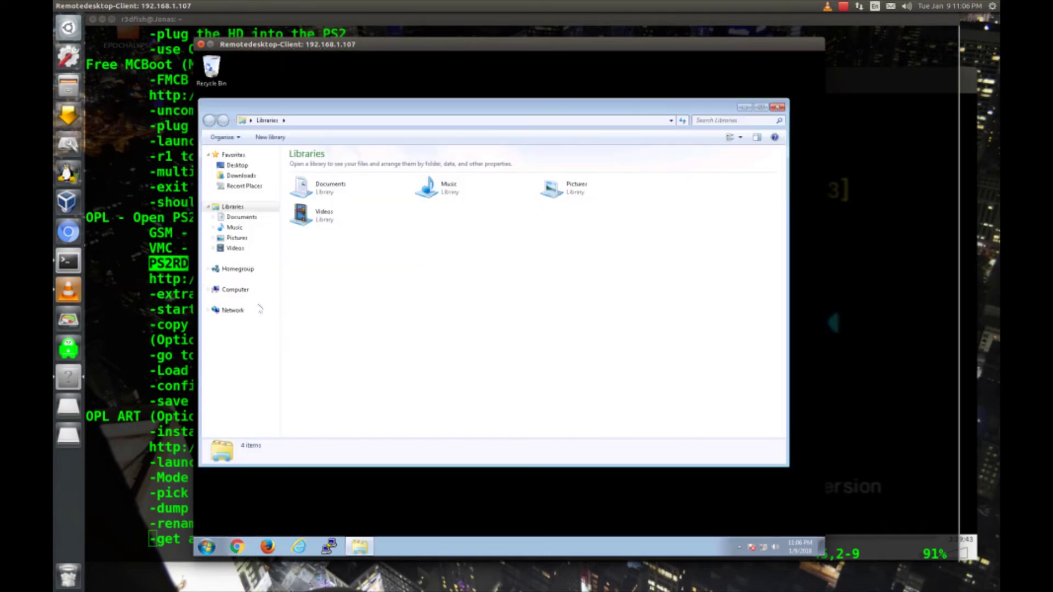
left_click(261, 290)
left_click(242, 175)
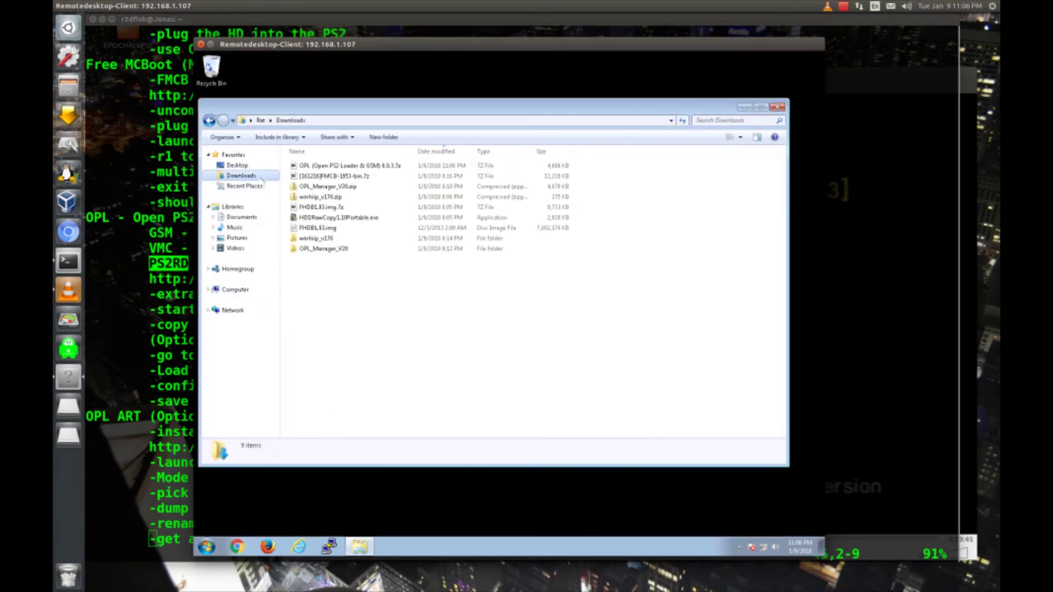
double_click(344, 166)
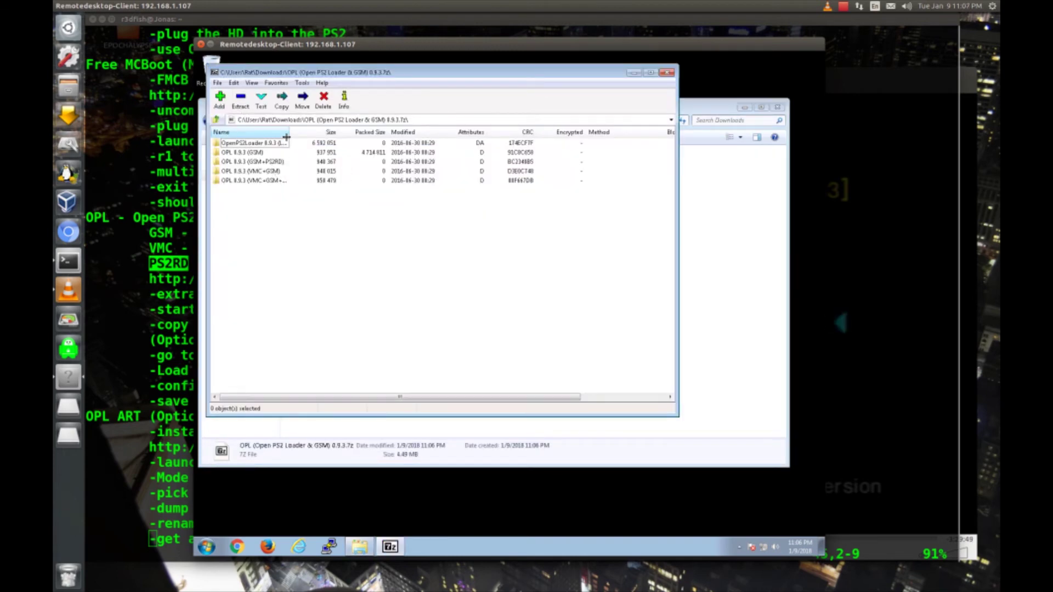
left_click_drag(286, 134, 310, 134)
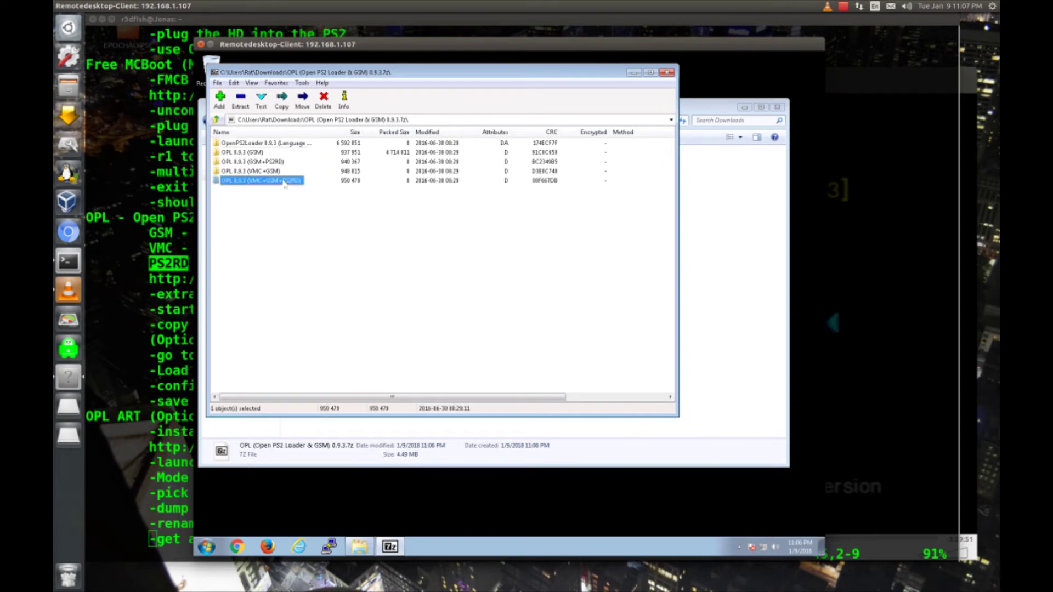
double_click(285, 181)
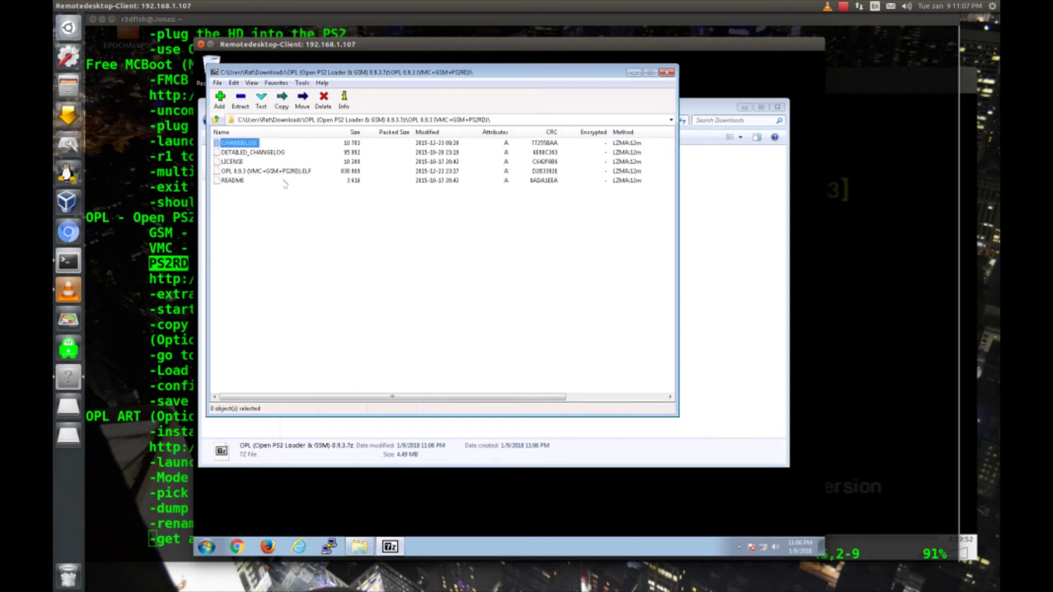
left_click(258, 171)
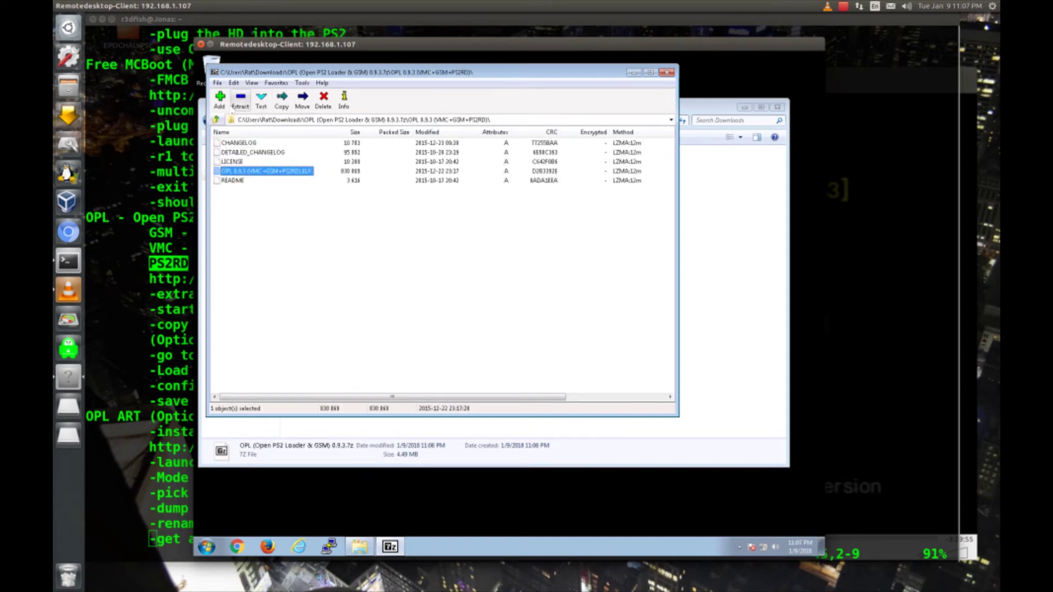
- Extract the ELF onto Removable Disk (I:), then close 7-Zip and the Downloads folder
left_click(241, 102)
left_click(617, 257)
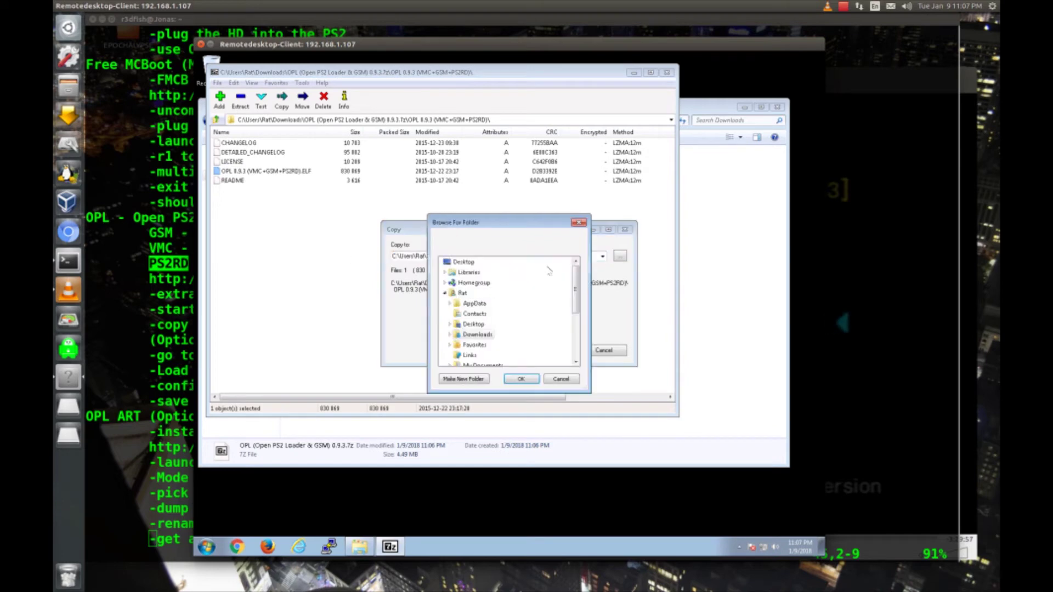
left_click_drag(576, 300, 578, 346)
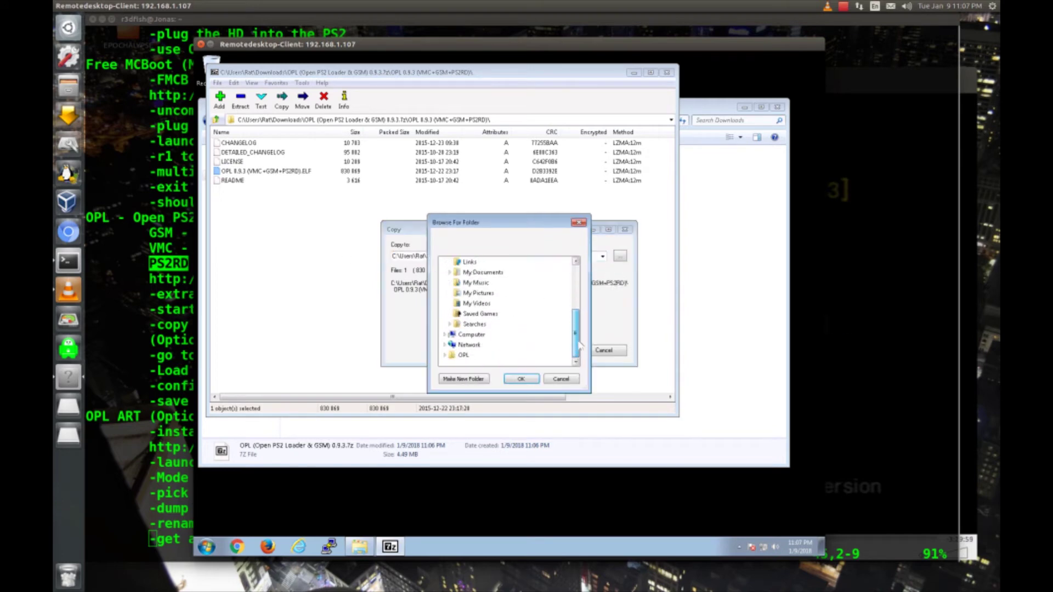
left_click(445, 335)
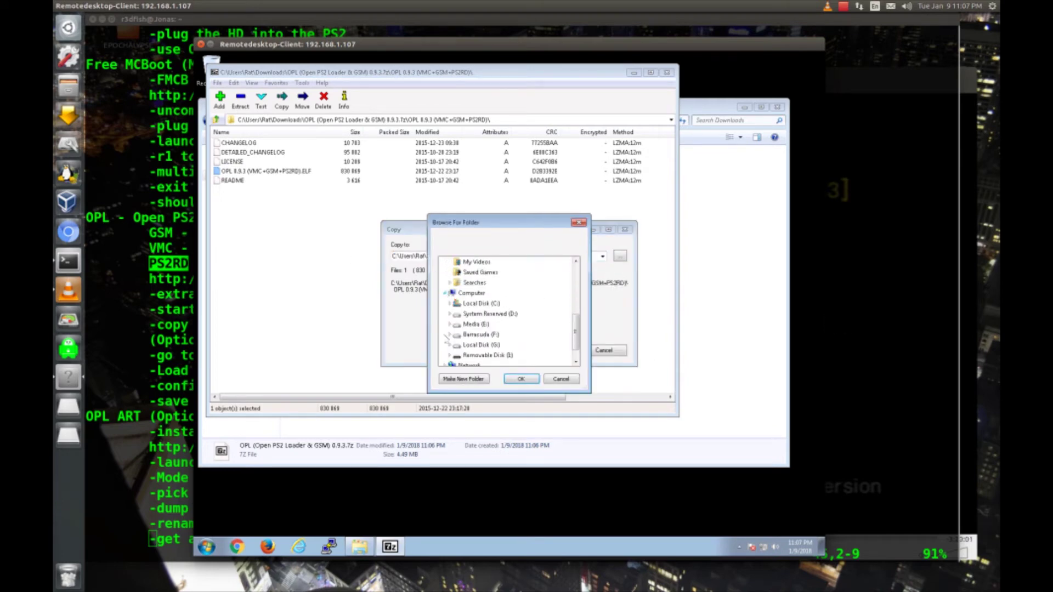
left_click(483, 355)
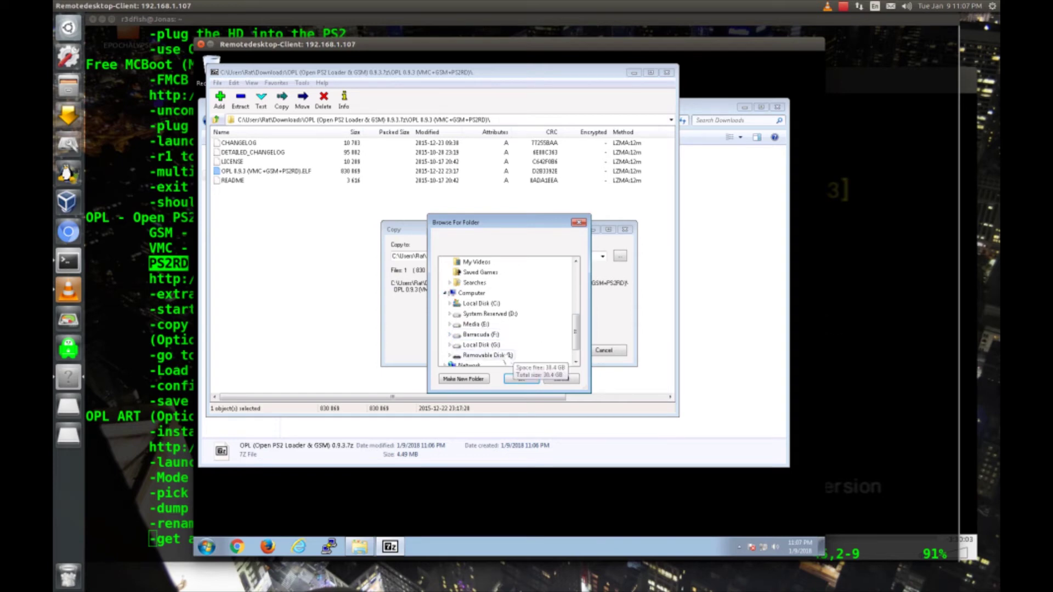
left_click(522, 379)
left_click(548, 351)
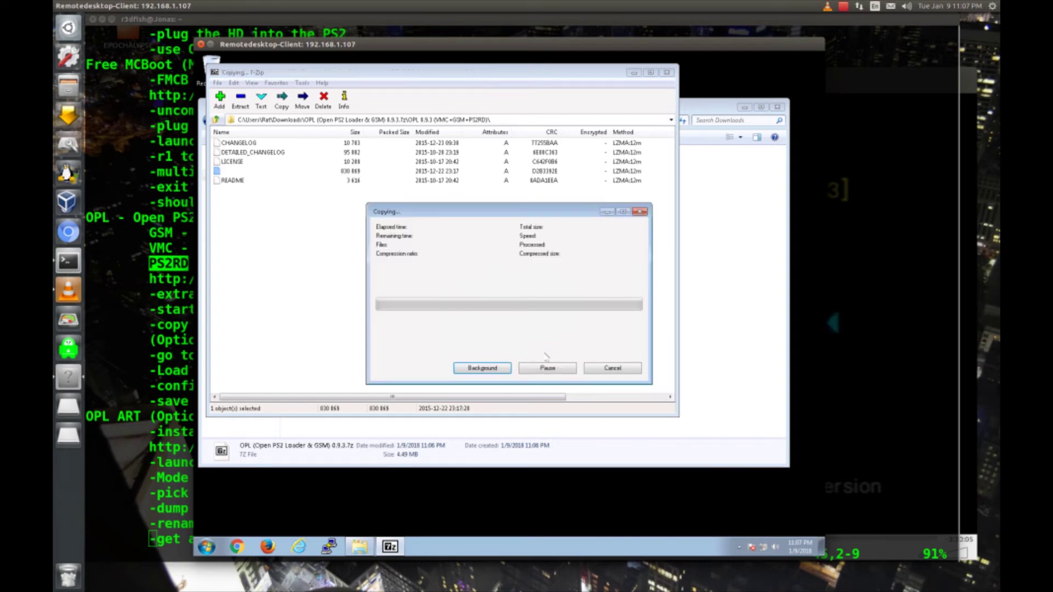
left_click(665, 73)
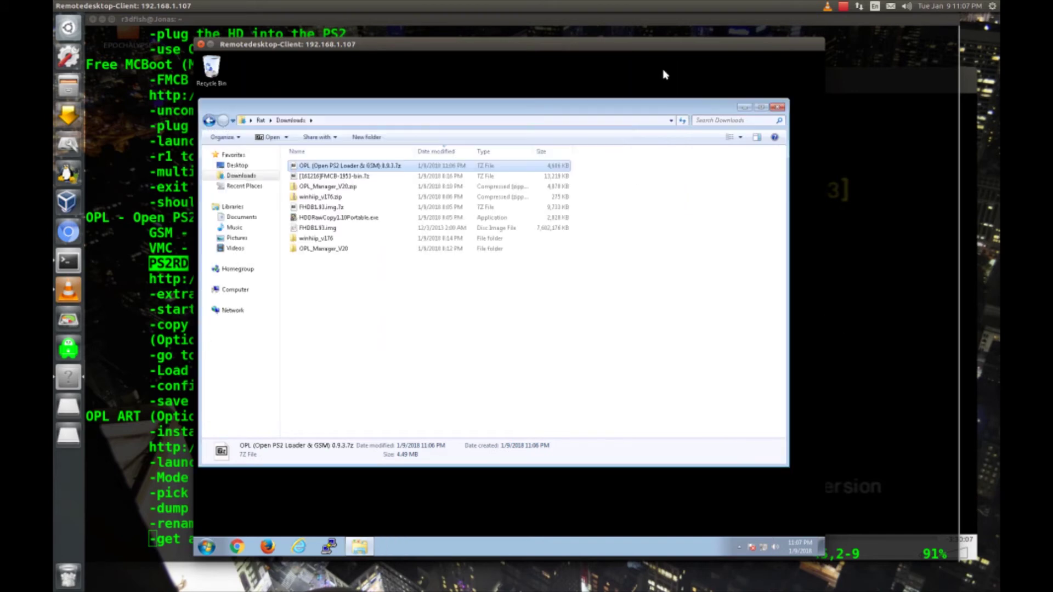
left_click(781, 108)
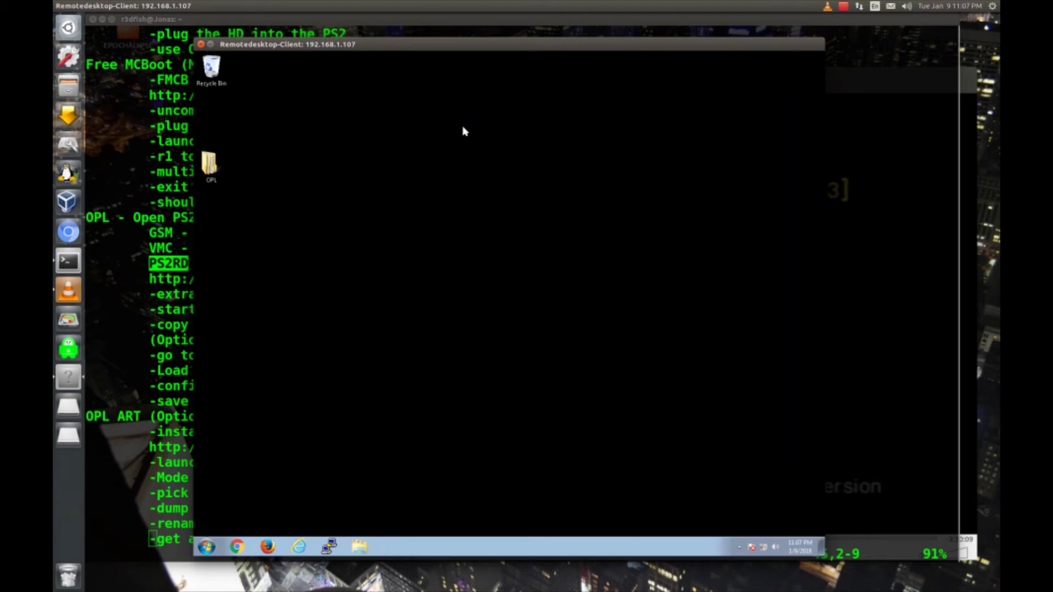
- Highlight the note on using uLaunchELF to copy the .ELF from mass to mc0:/BOOT
left_click(210, 44)
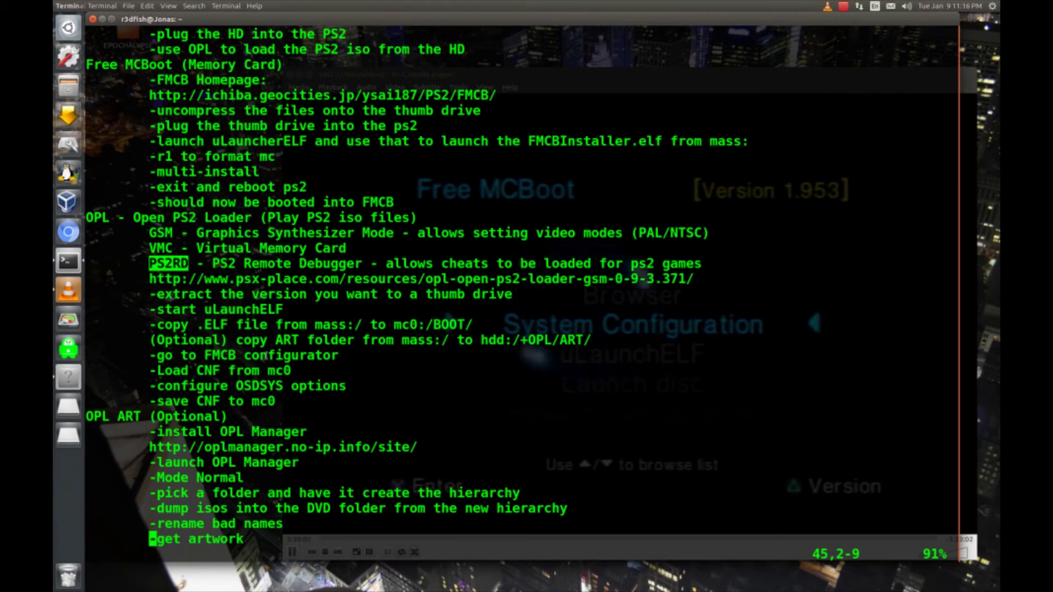
double_click(253, 309)
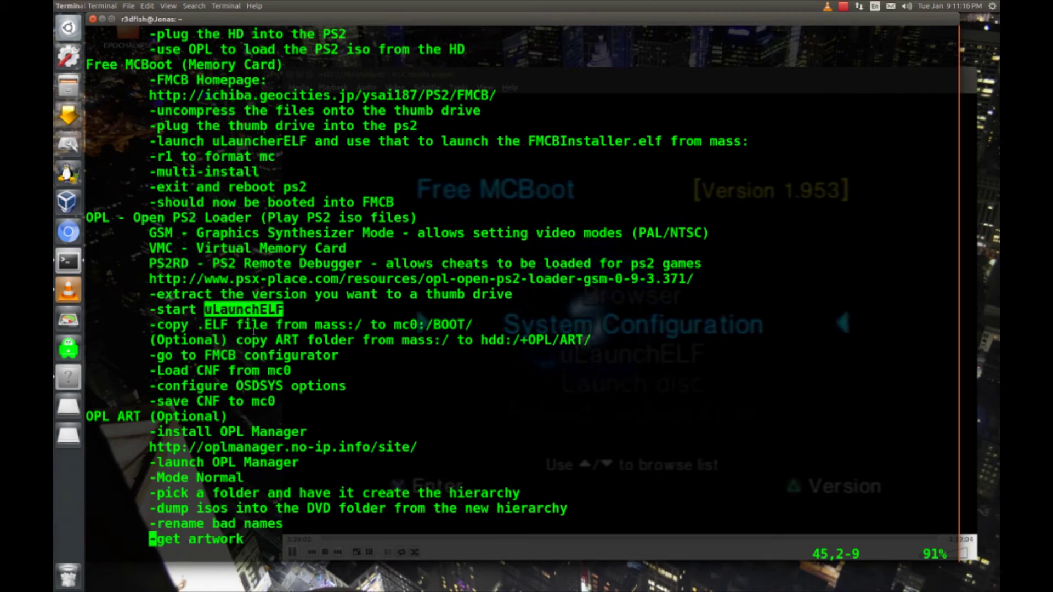
double_click(214, 325)
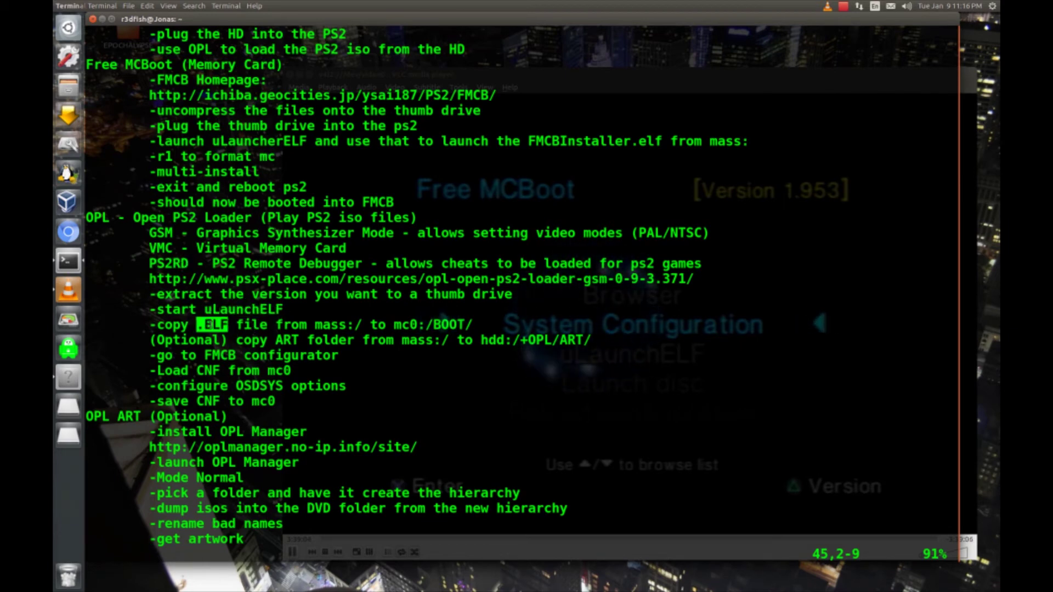
double_click(330, 325)
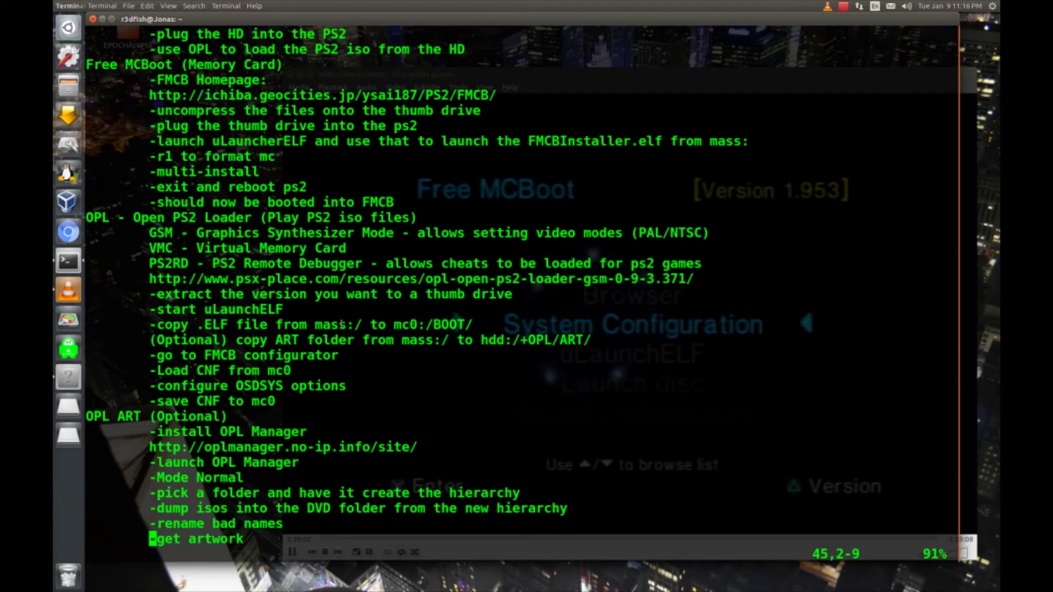
left_click_drag(394, 324, 418, 325)
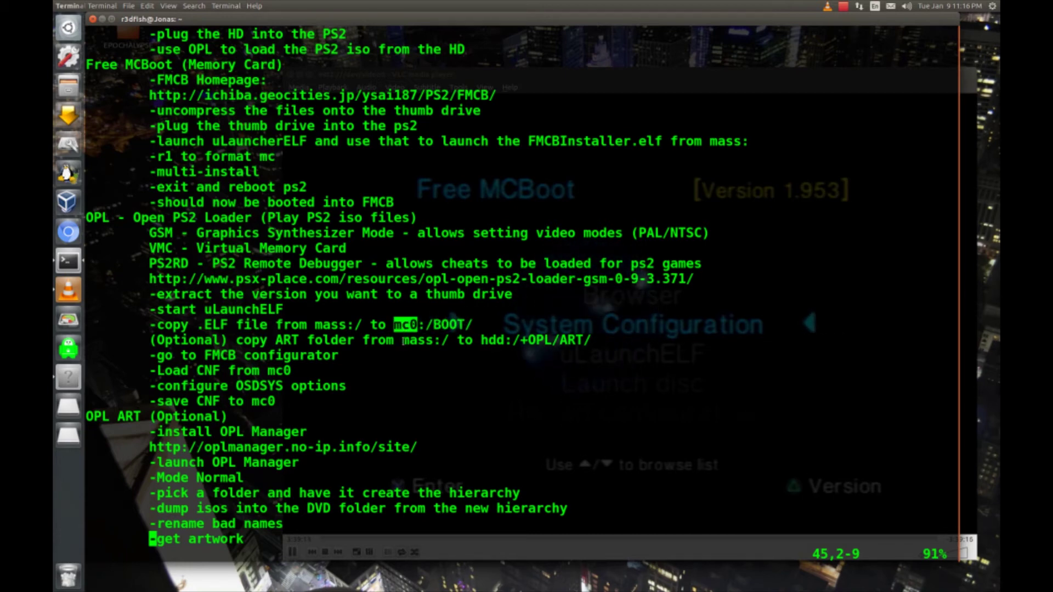
- Highlight the mass /+OPL/ART/ step and the FMCB configurator step, then show the VLC capture
double_click(418, 340)
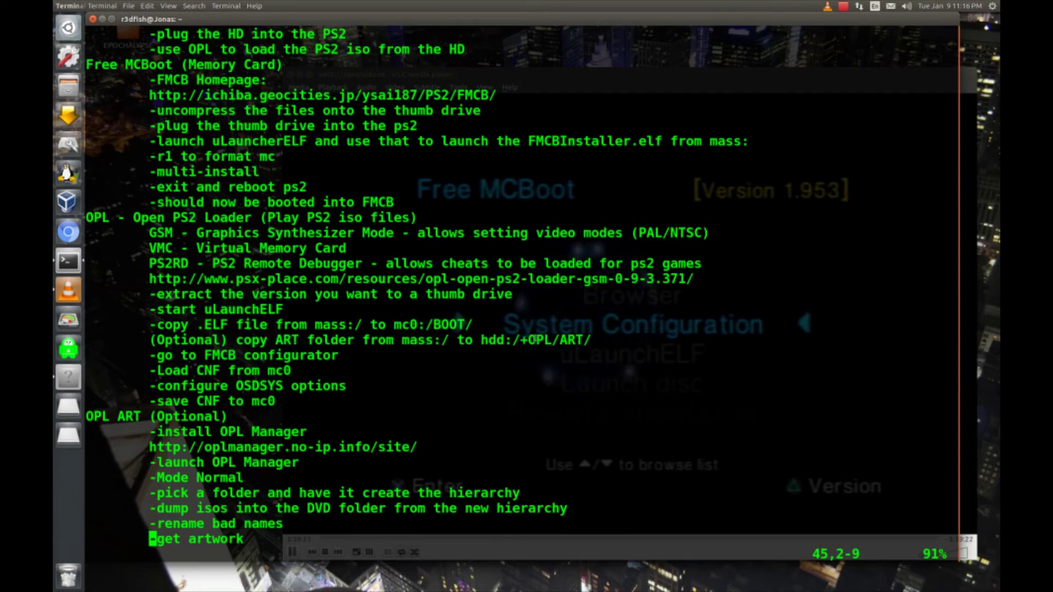
double_click(537, 346)
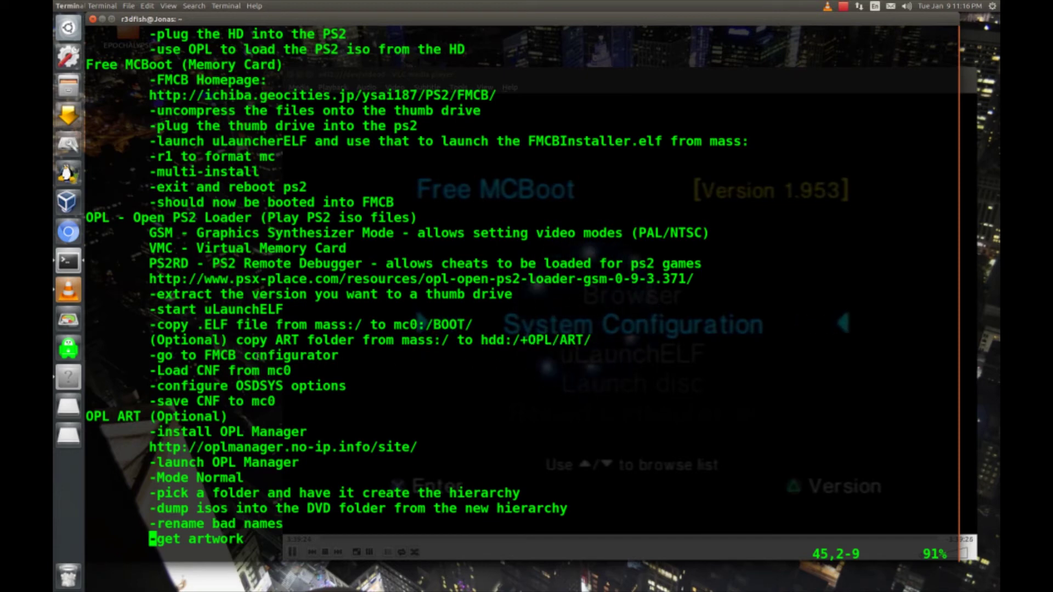
triple_click(256, 356)
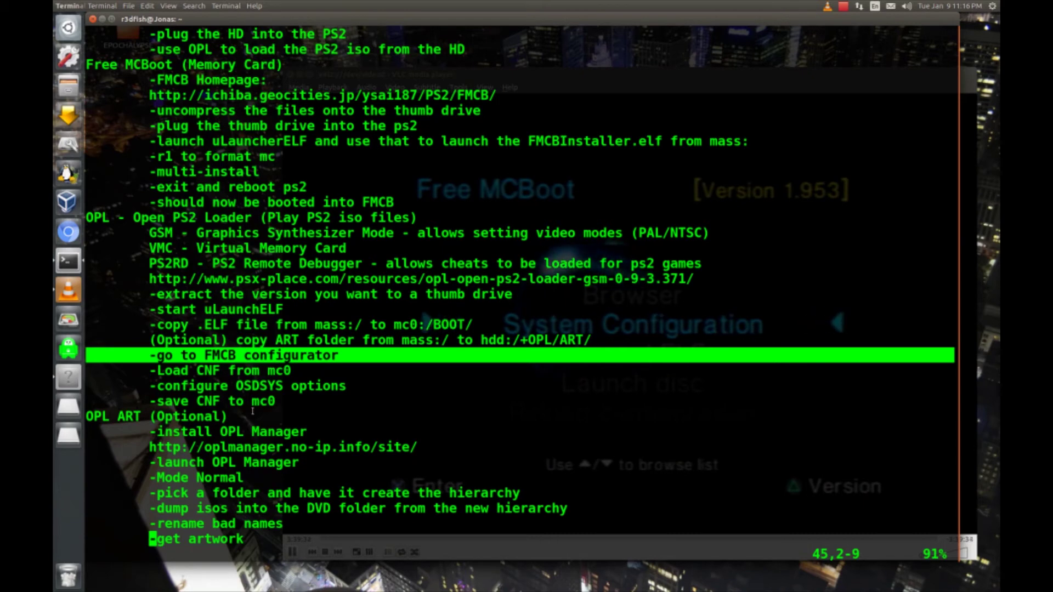
key("alt+Tab")
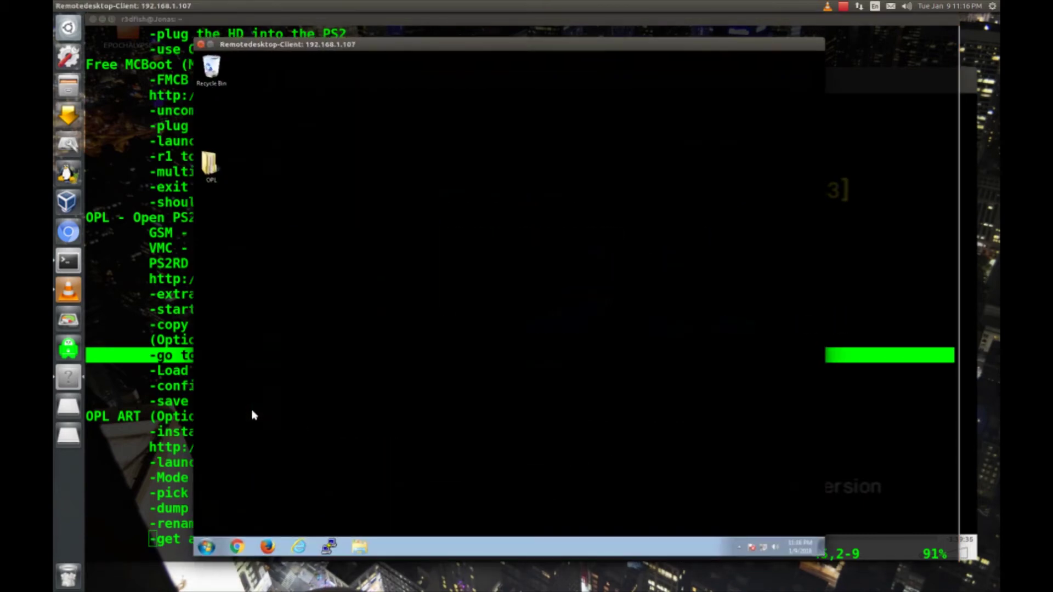
left_click(69, 291)
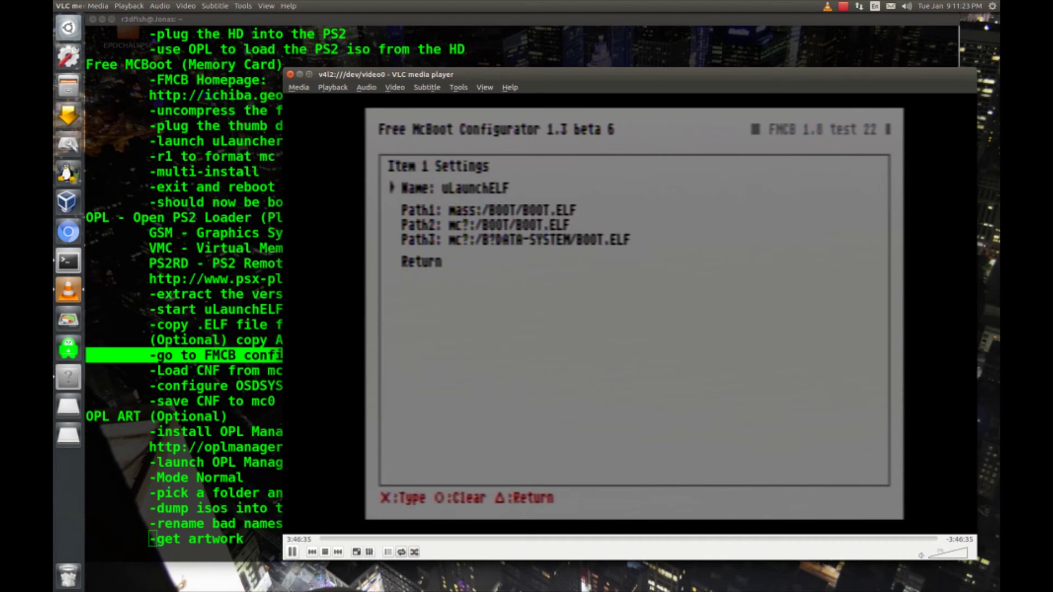
- Bring up the Ubuntu Dash application search
key("super")
- Capture an area screenshot of the uLaunchELF Item 1 settings and save it to the Desktop
type("scr")
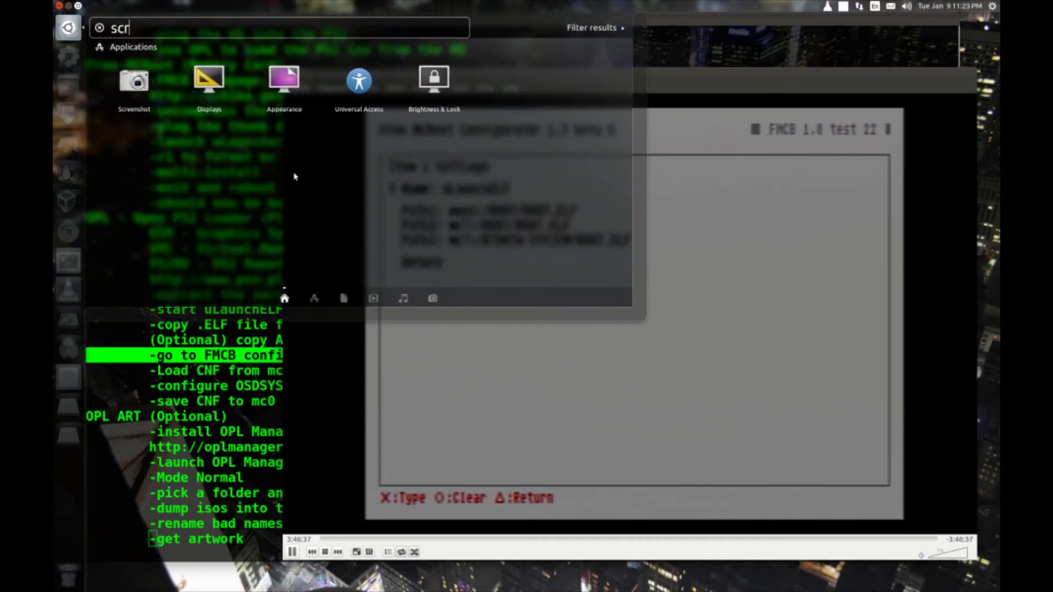
left_click(134, 82)
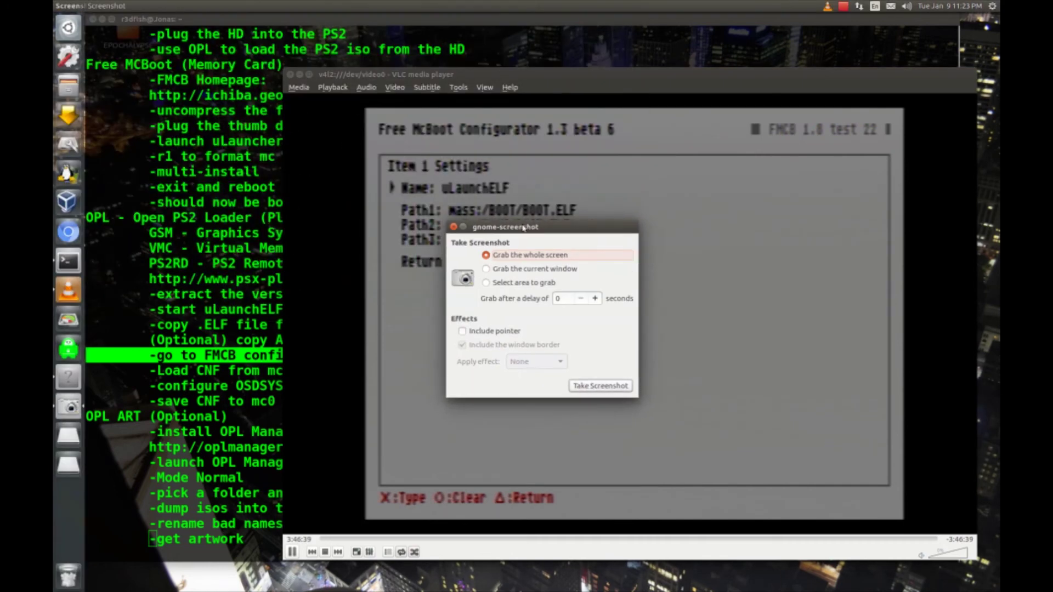
left_click(533, 282)
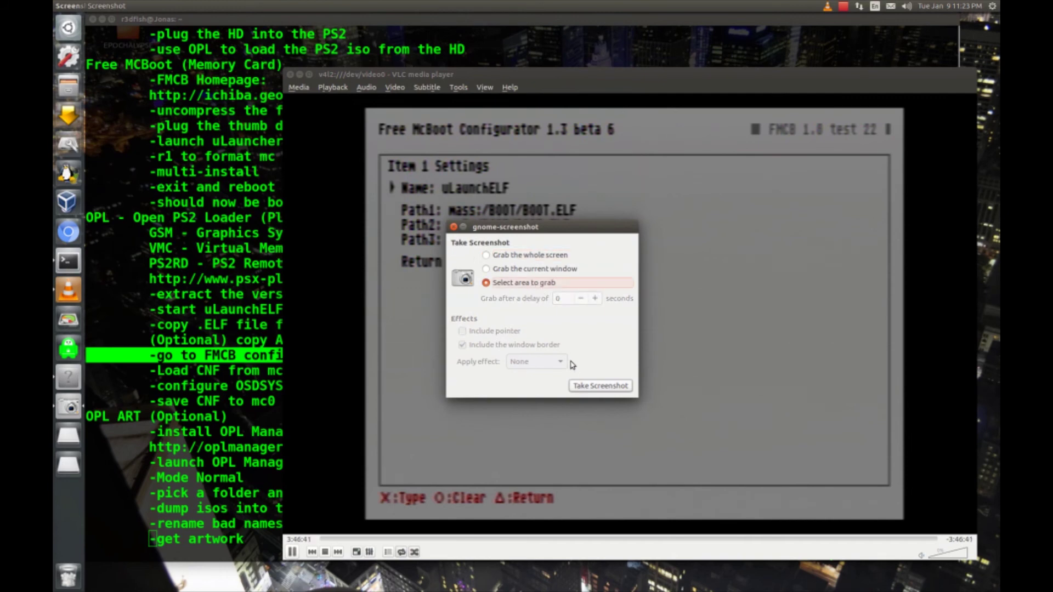
left_click(601, 386)
left_click_drag(311, 84, 676, 289)
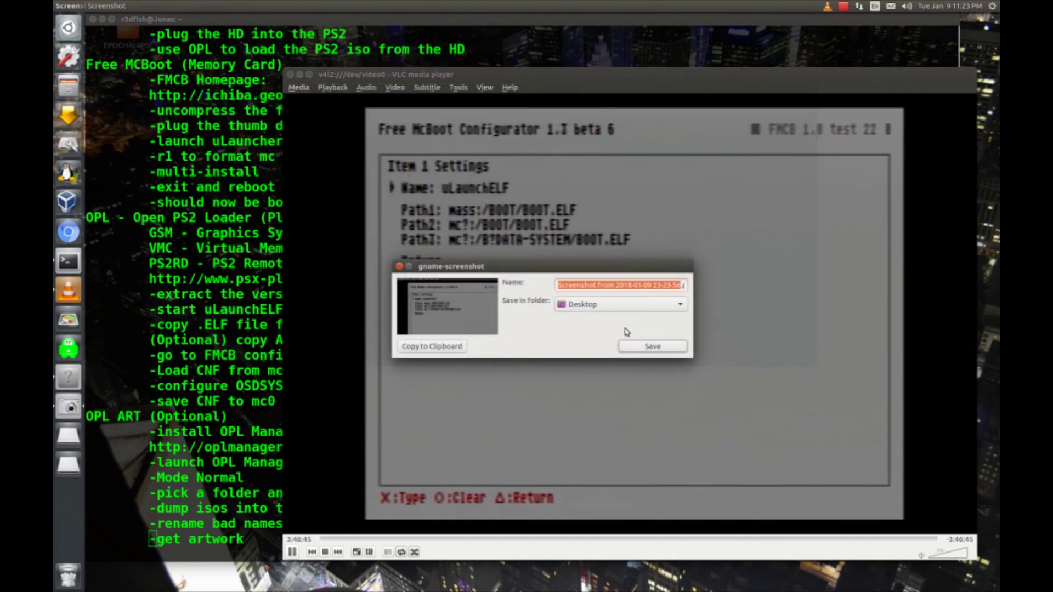
left_click(638, 349)
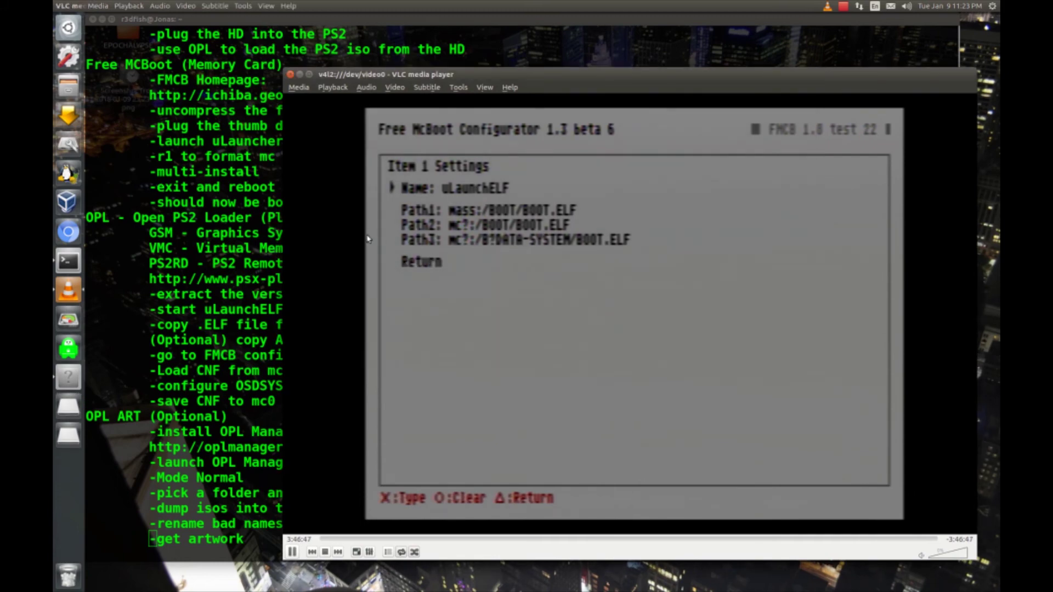
- Open the saved PNG in Image Viewer, placed left of the PS2 capture window
key("ctrl+super+d")
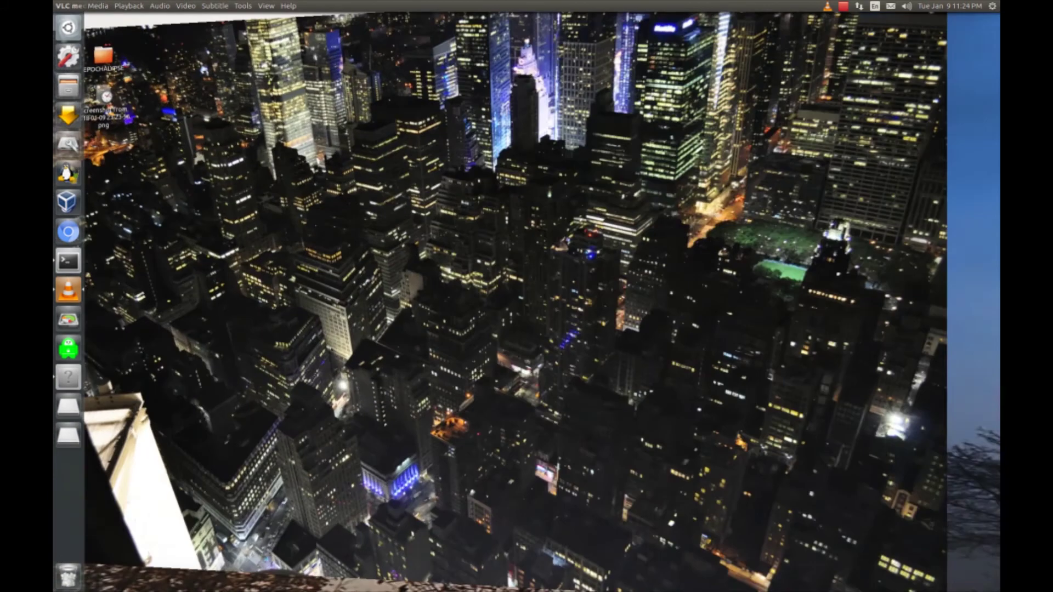
double_click(117, 81)
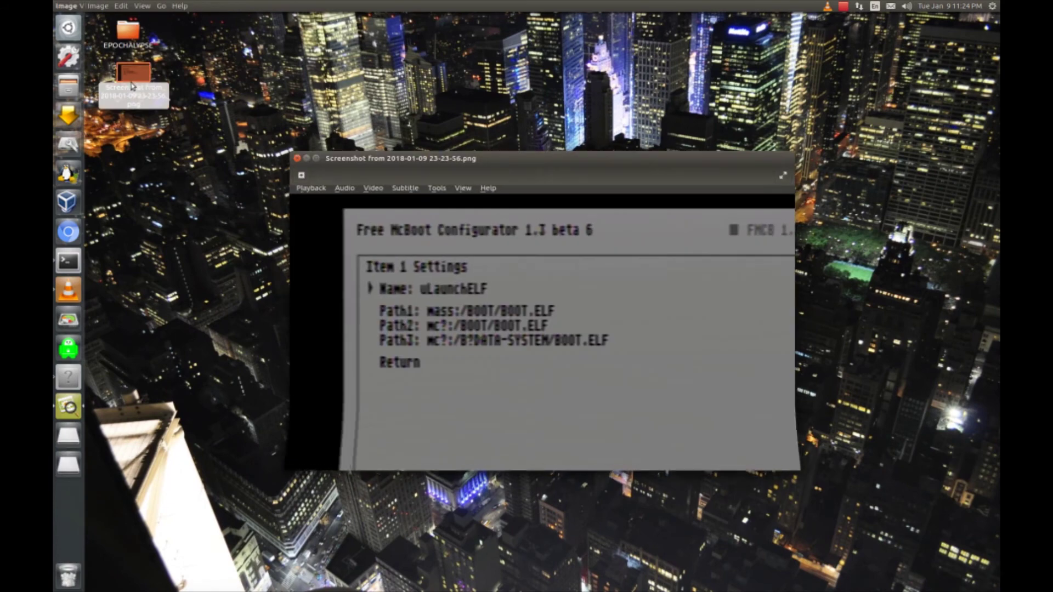
key("ctrl+super+d")
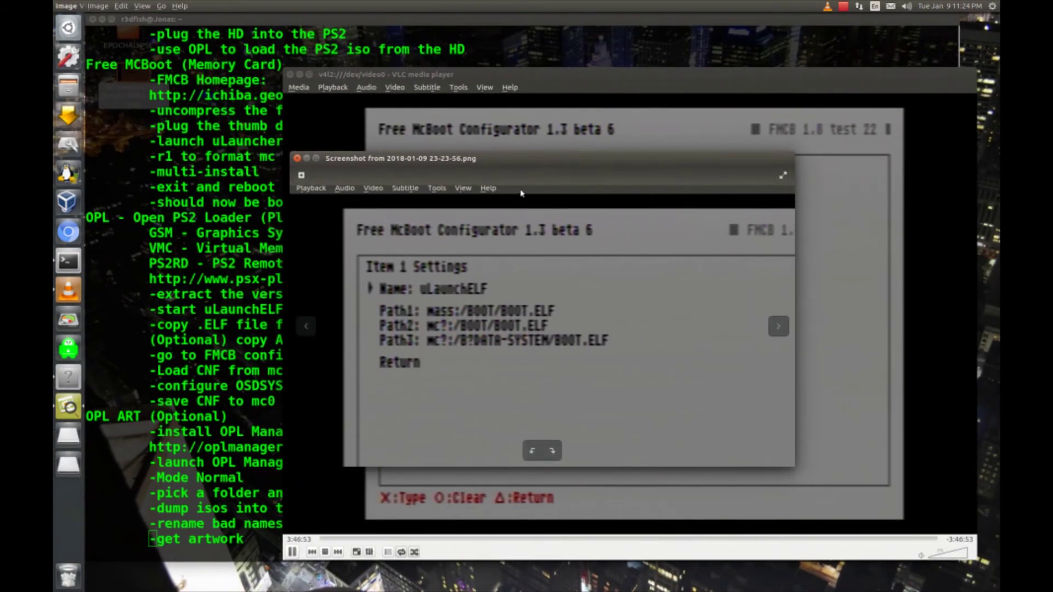
left_click_drag(530, 159, 368, 188)
left_click(356, 157)
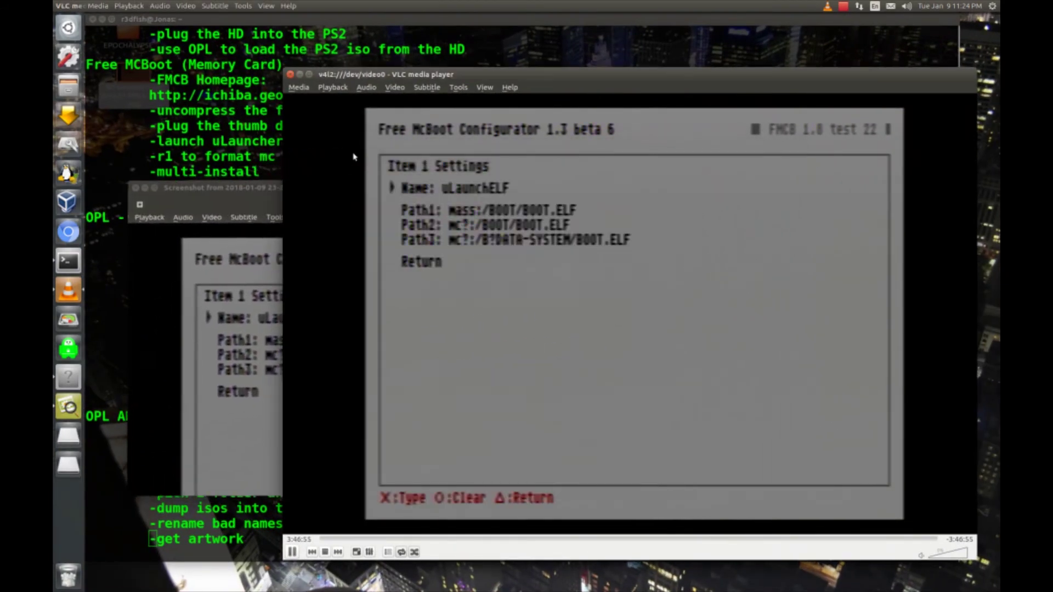